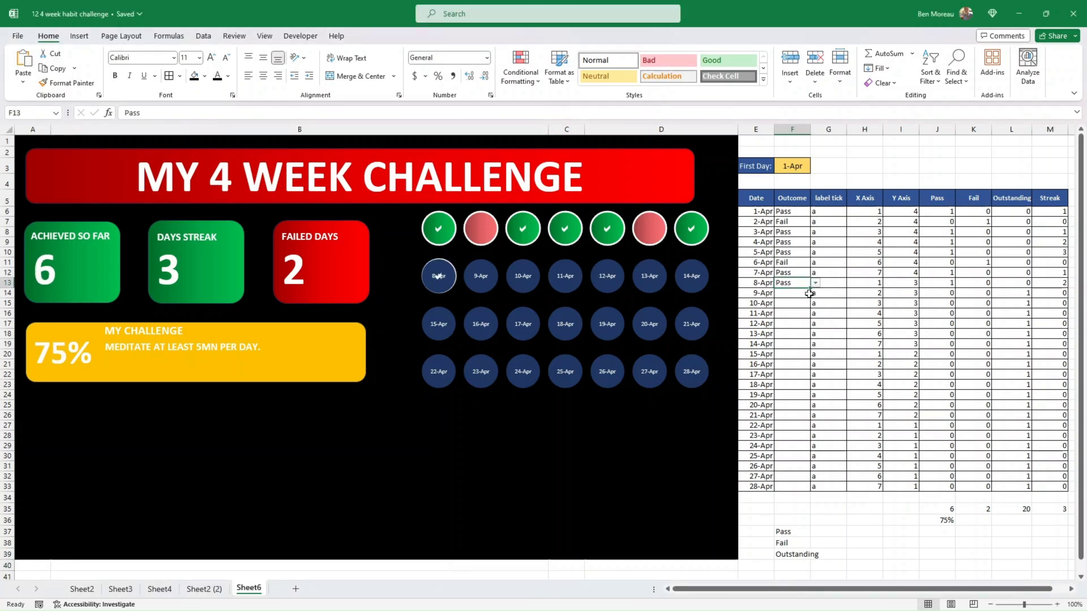
- Record 9-Apr as Pass, 10-Apr as Fail, and 11-Apr and 12-Apr as Pass
left_click(809, 293)
left_click(815, 293)
left_click(799, 302)
left_click(799, 302)
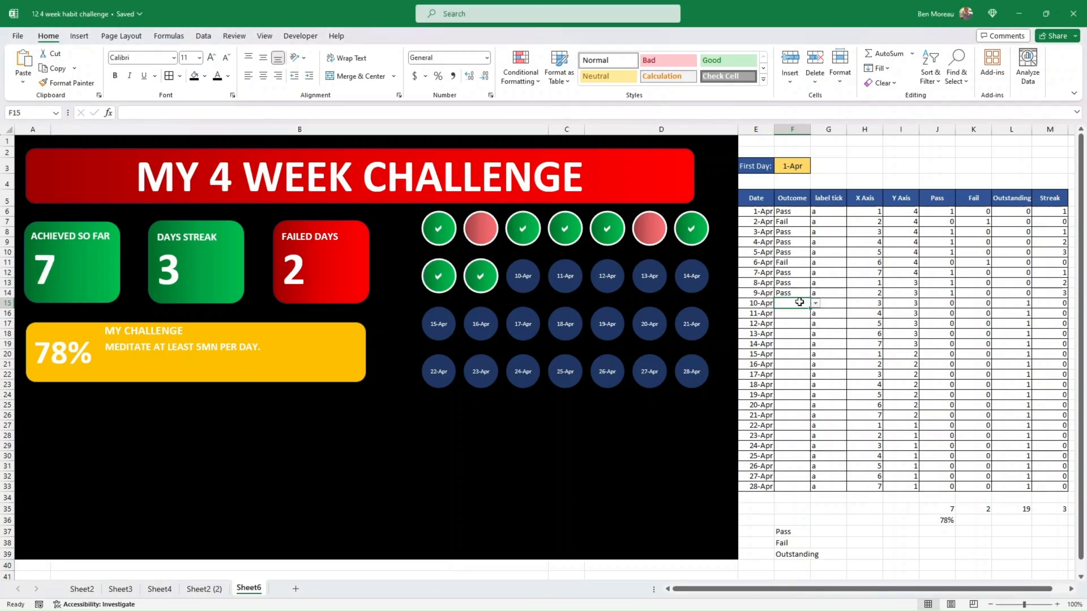
left_click(815, 303)
left_click(799, 323)
left_click(803, 313)
left_click(815, 313)
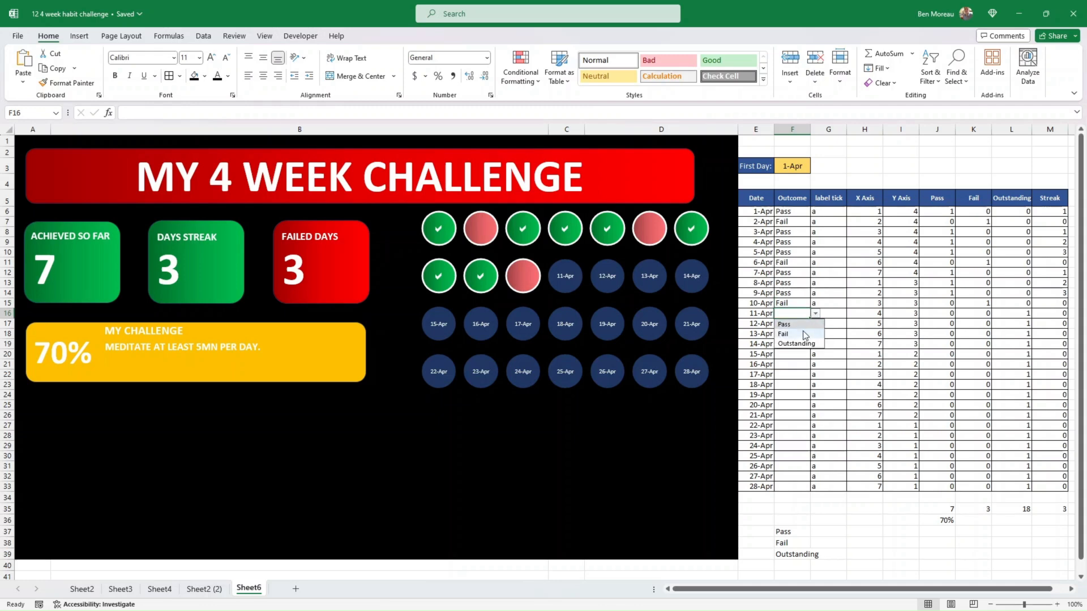
left_click(787, 323)
left_click(795, 323)
left_click(815, 323)
left_click(803, 333)
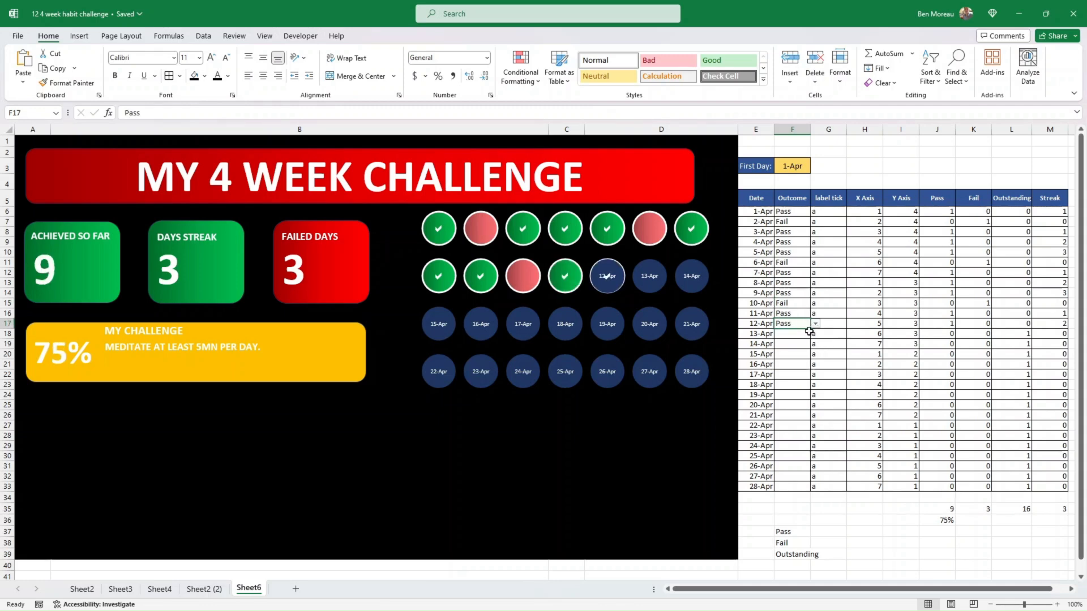
- Mark 13-Apr, 14-Apr and 15-Apr as Pass, bringing the dashboard to 12 achieved and 80%
left_click(810, 333)
left_click(814, 333)
left_click(795, 343)
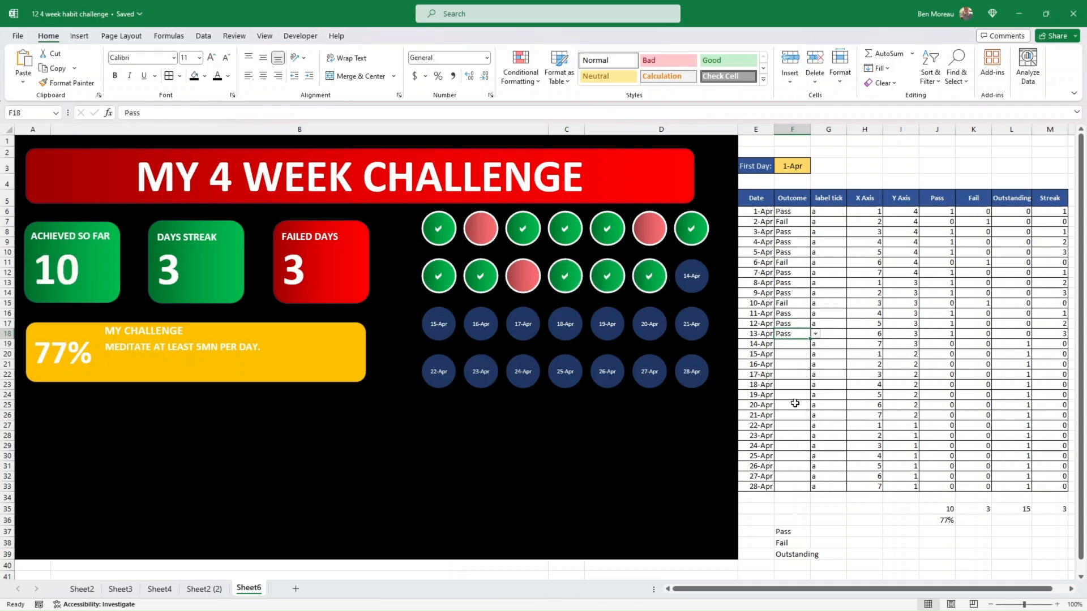
left_click(795, 344)
left_click(815, 343)
left_click(795, 354)
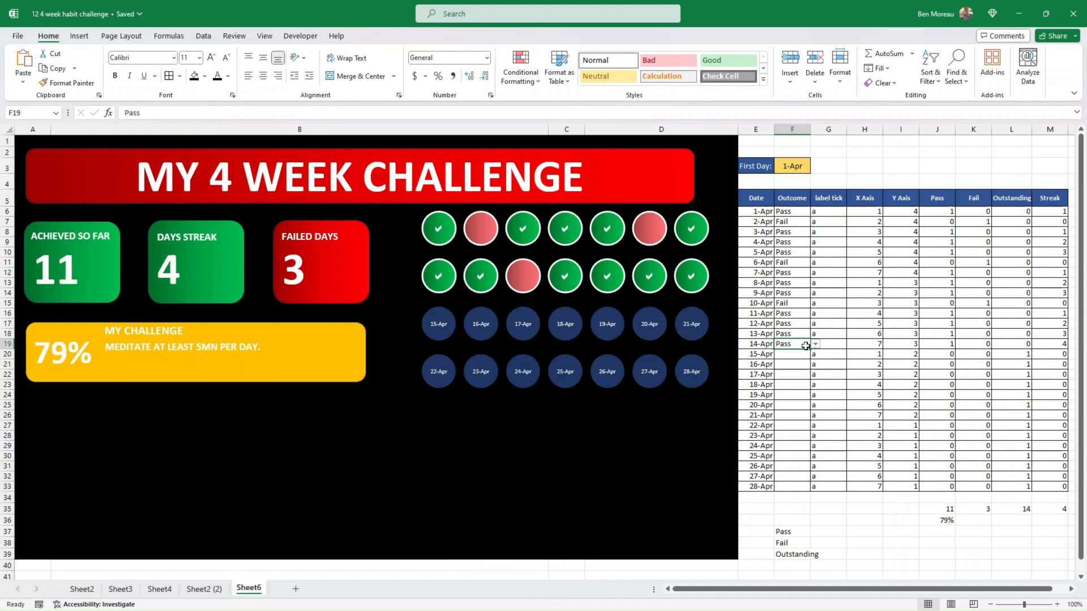
left_click(803, 354)
left_click(815, 354)
left_click(804, 364)
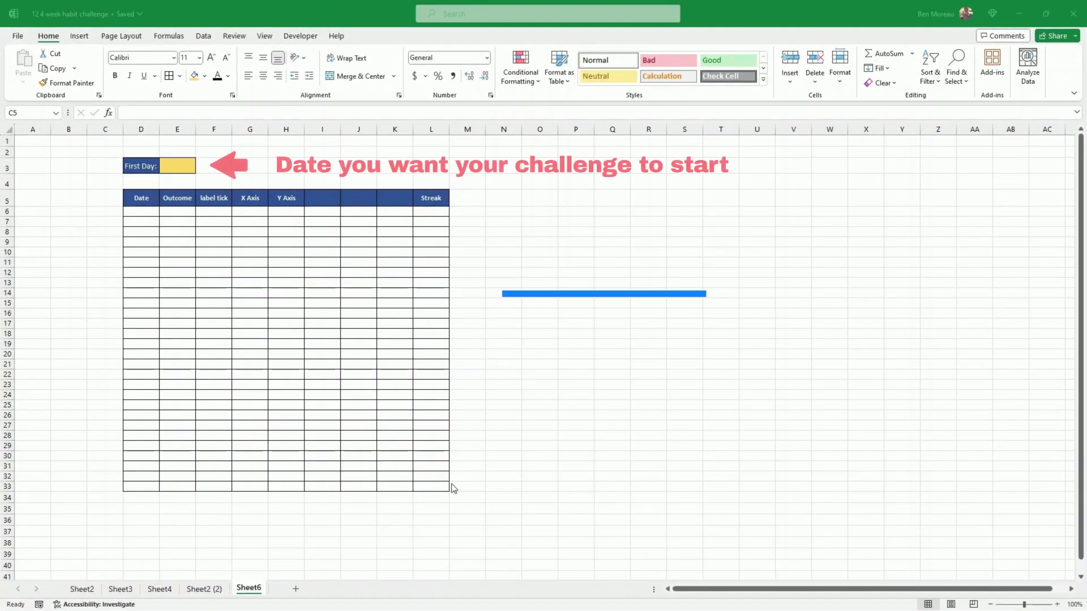
- Enter 1/4/2024 as the First Day start date in E3
left_click(179, 168)
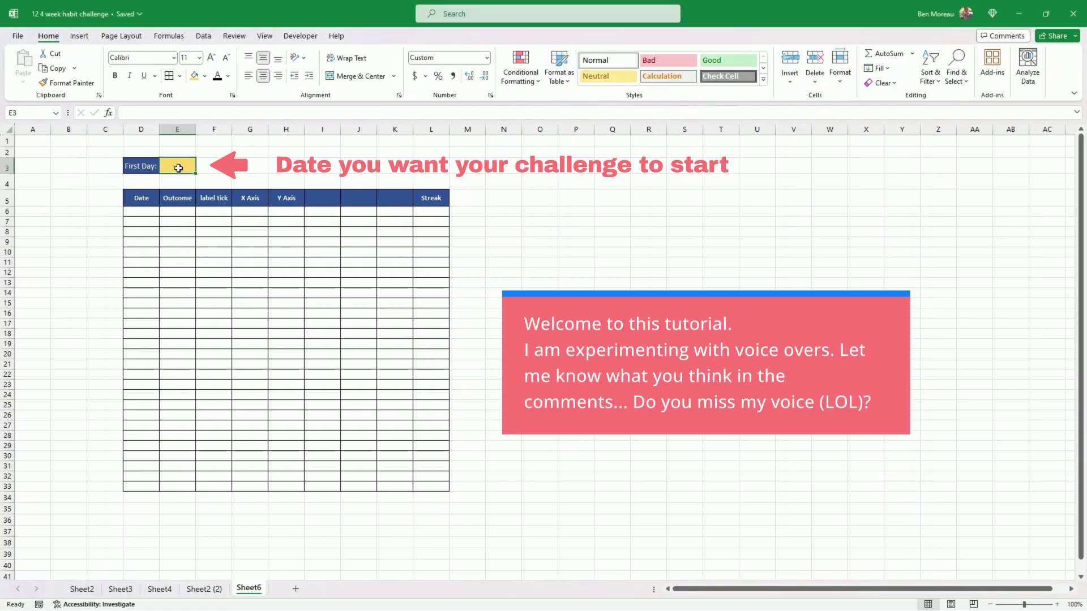
type("1/4/202")
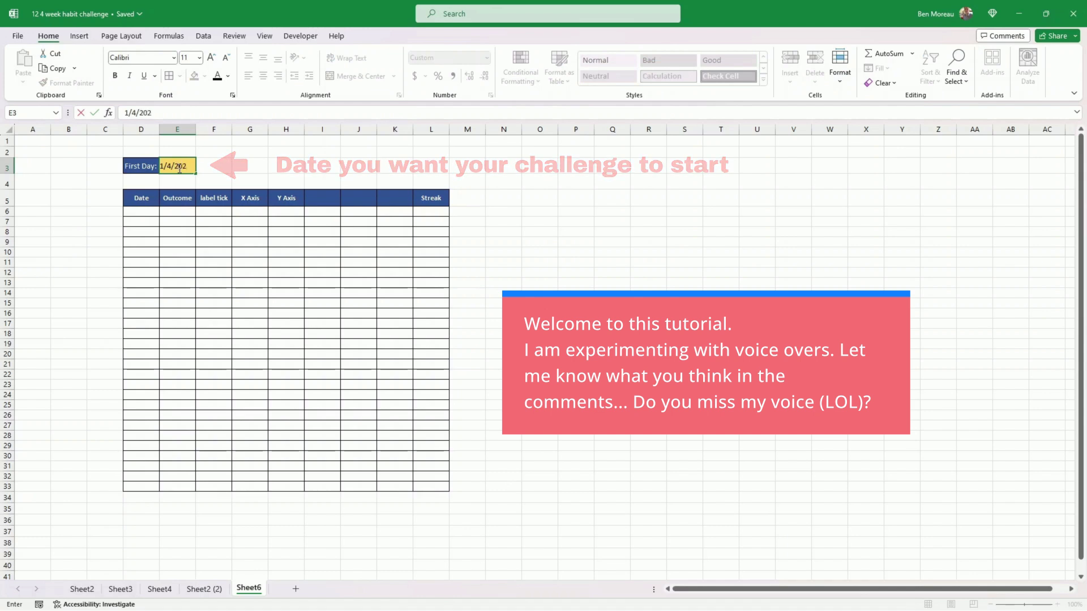
type("4")
key("Return")
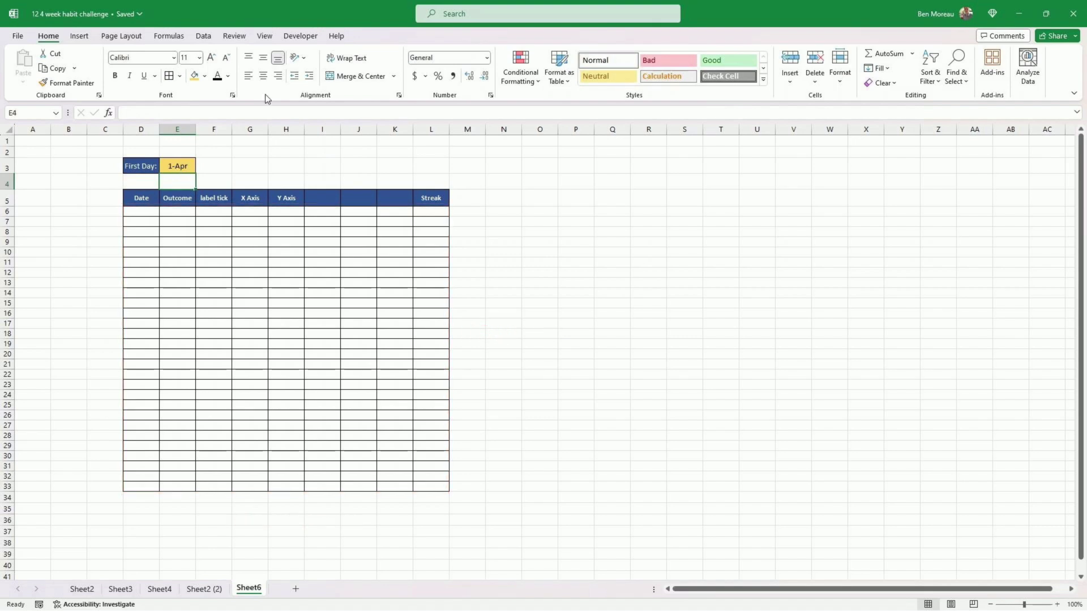
- Link D6 to the First Day with =E3, add =D6+1 below it, and fill dates down to 28-Apr
key("Down")
key("Down")
key("Left")
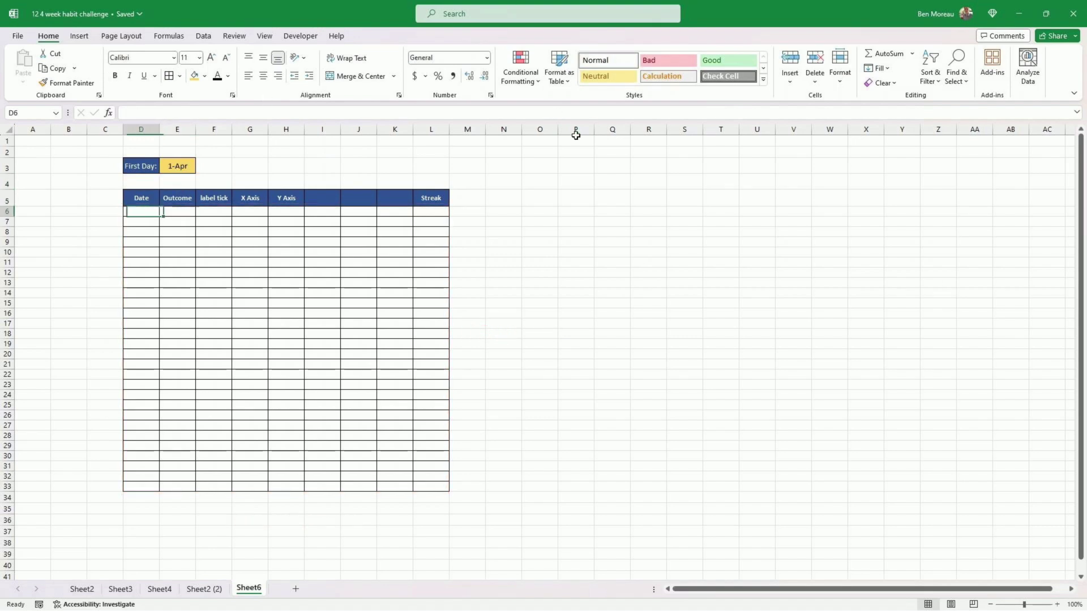
type("=")
key("Up")
key("Up")
key("Up")
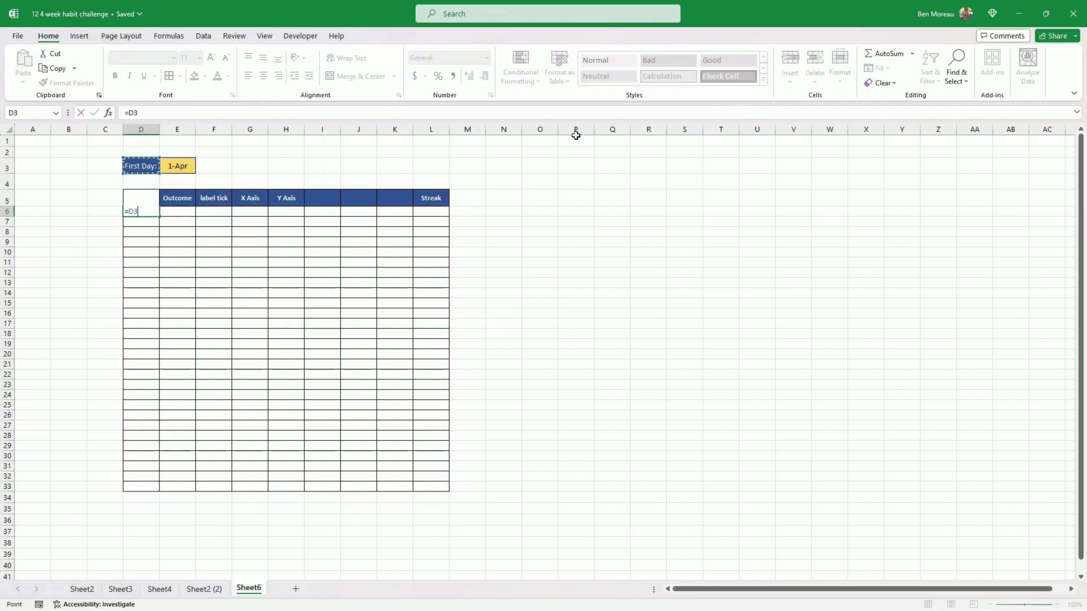
key("Right")
key("Return")
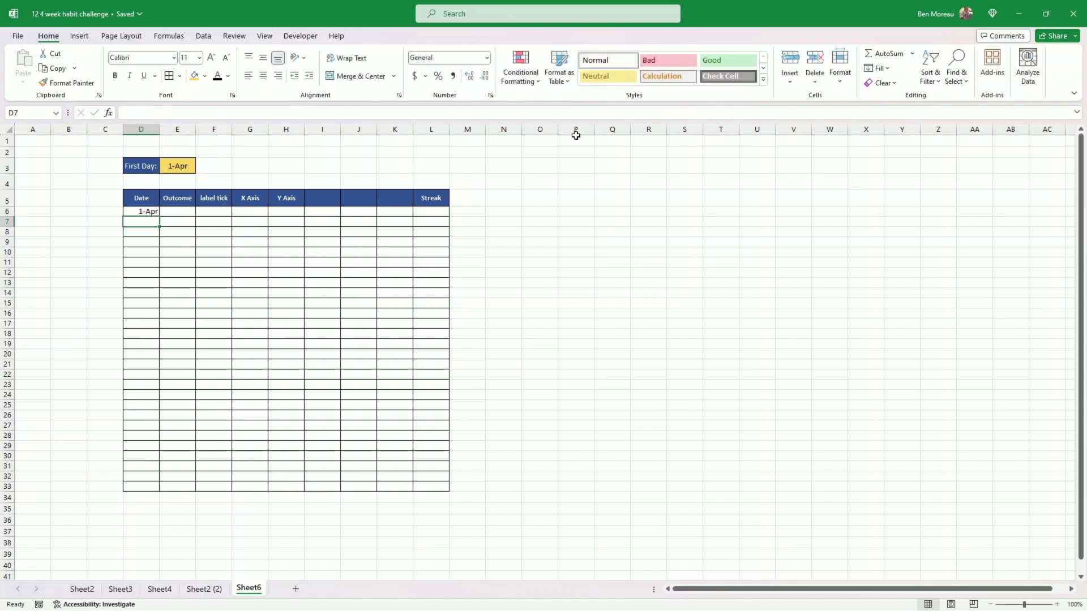
type("=")
key("Up")
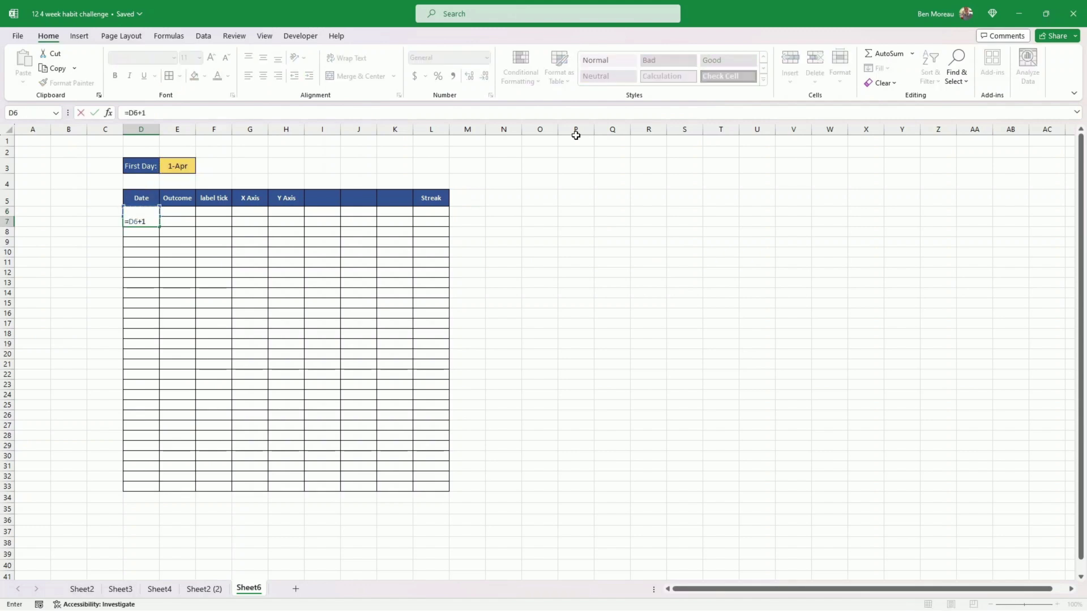
key("Return")
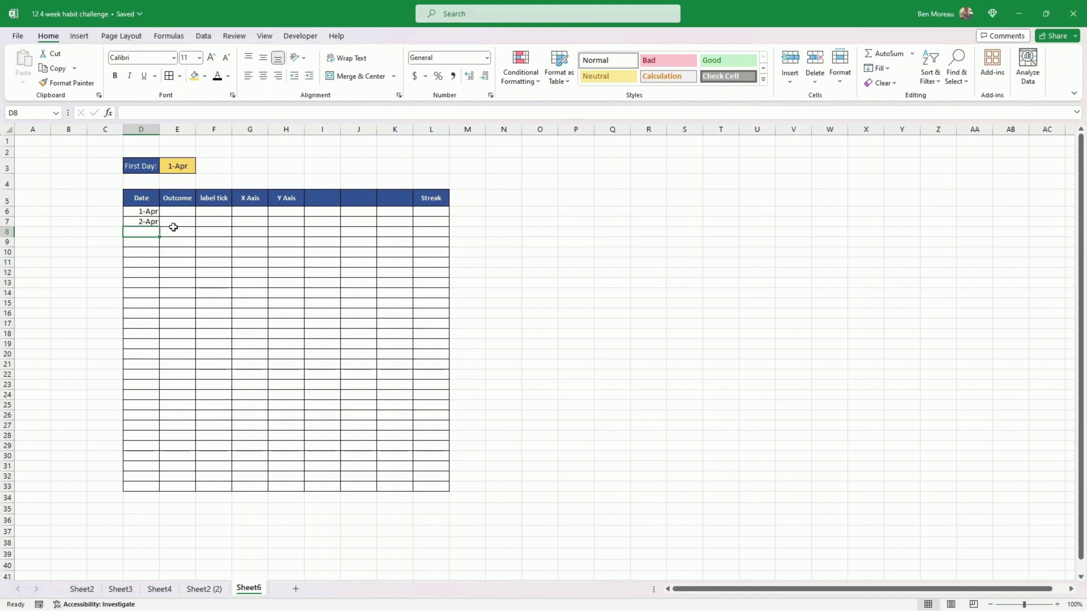
left_click(153, 223)
left_click_drag(159, 226, 162, 491)
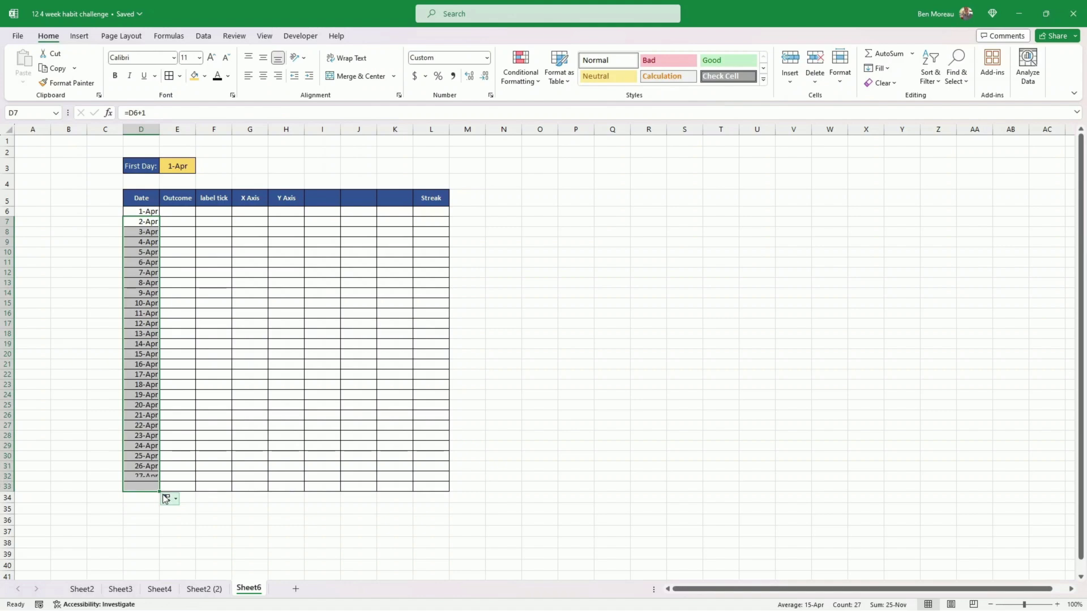
left_click(274, 511)
- Type the outcome options Pass, Fail and Outstanding into E37:E39 below the table
left_click(181, 530)
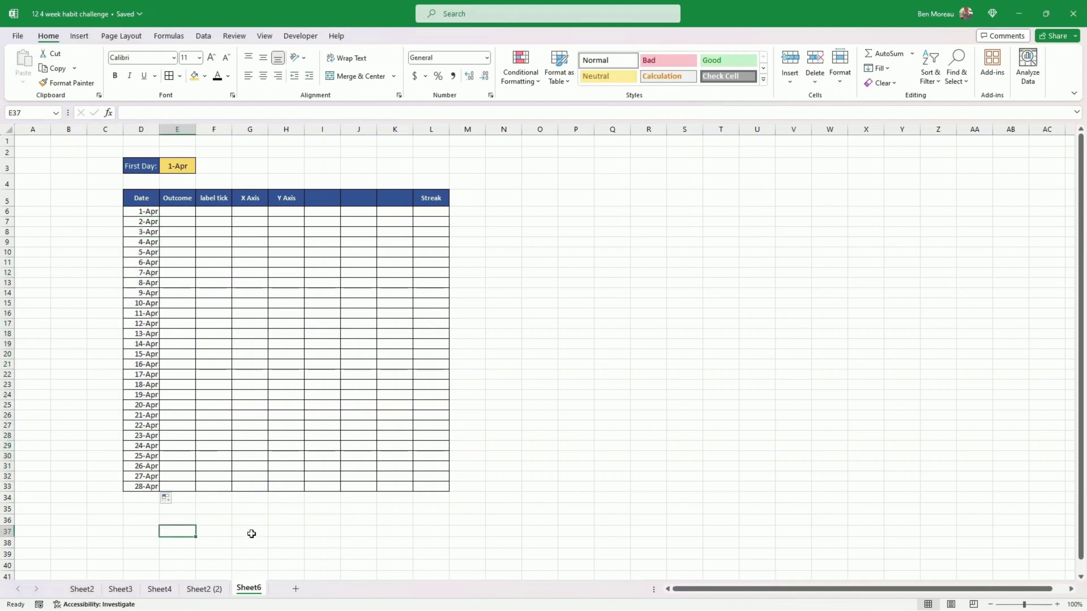
type("PAs")
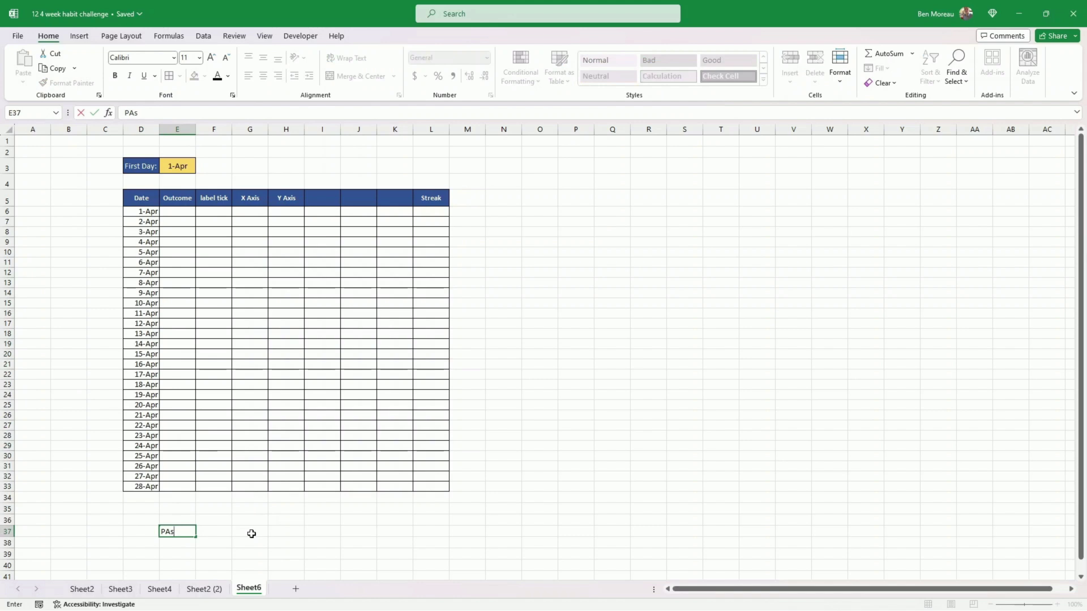
key("BackSpace")
key("BackSpace")
type("a")
key("Return")
type("Fa")
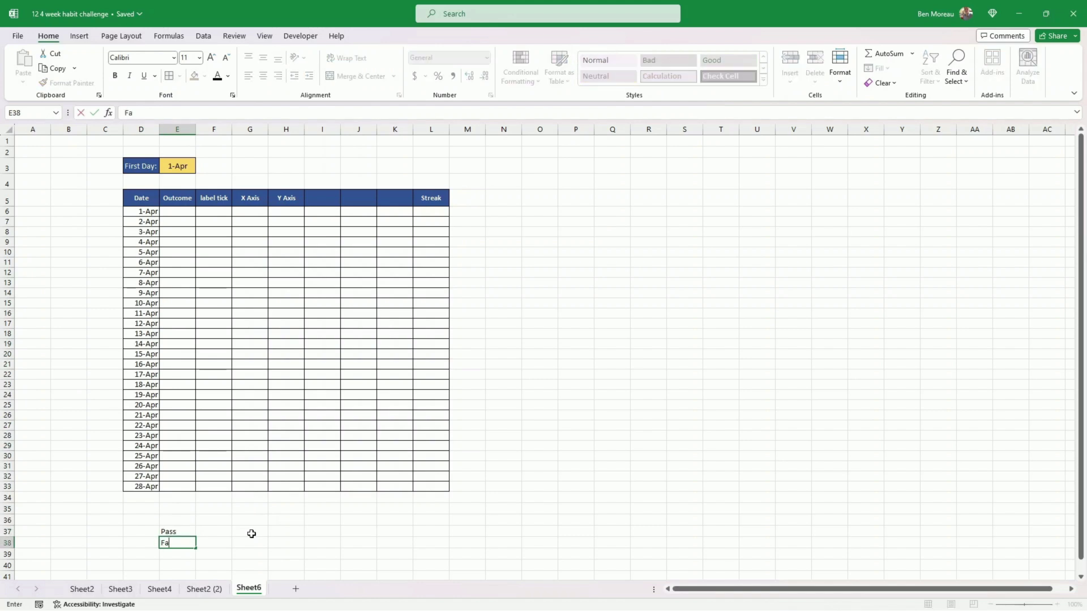
key("Return")
type("Outstanding")
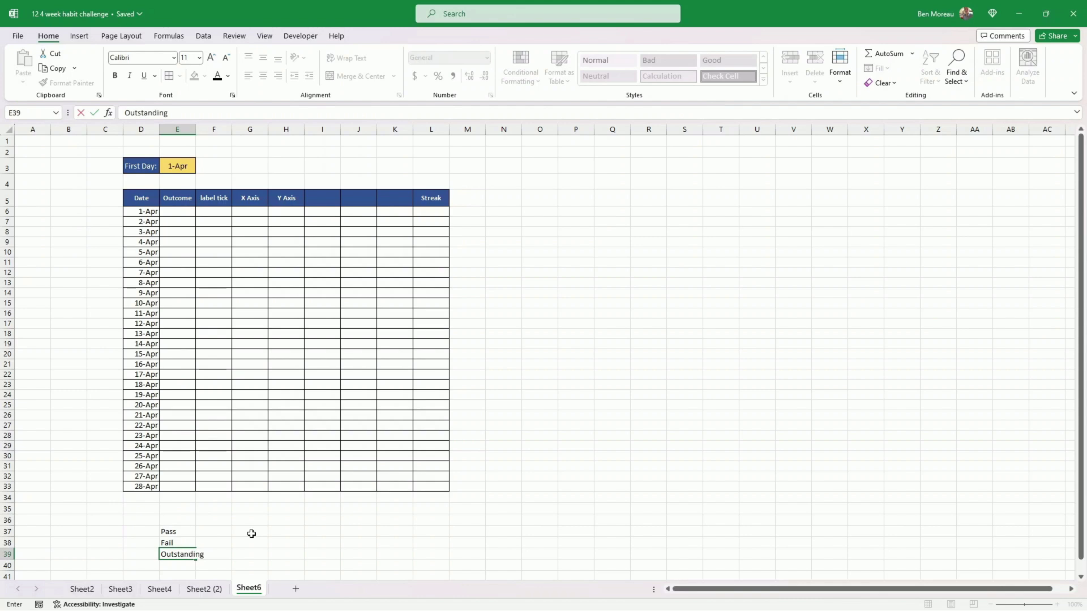
key("Return")
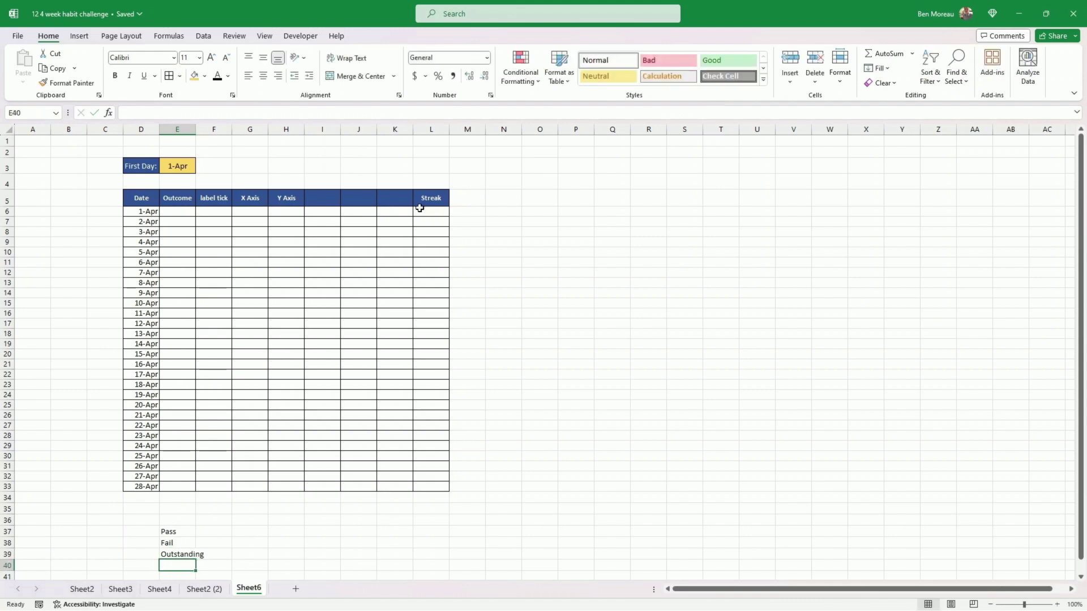
- Give the 1-Apr Outcome cell a list validation sourced from the Pass/Fail/Outstanding cells E37:E39
left_click(179, 211)
left_click(204, 37)
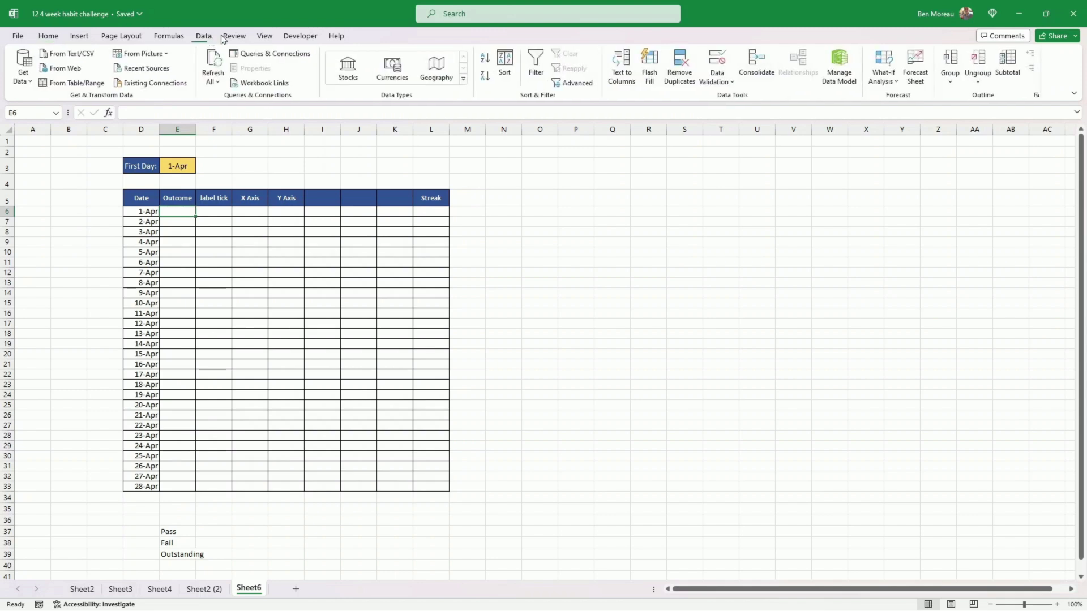
left_click(720, 85)
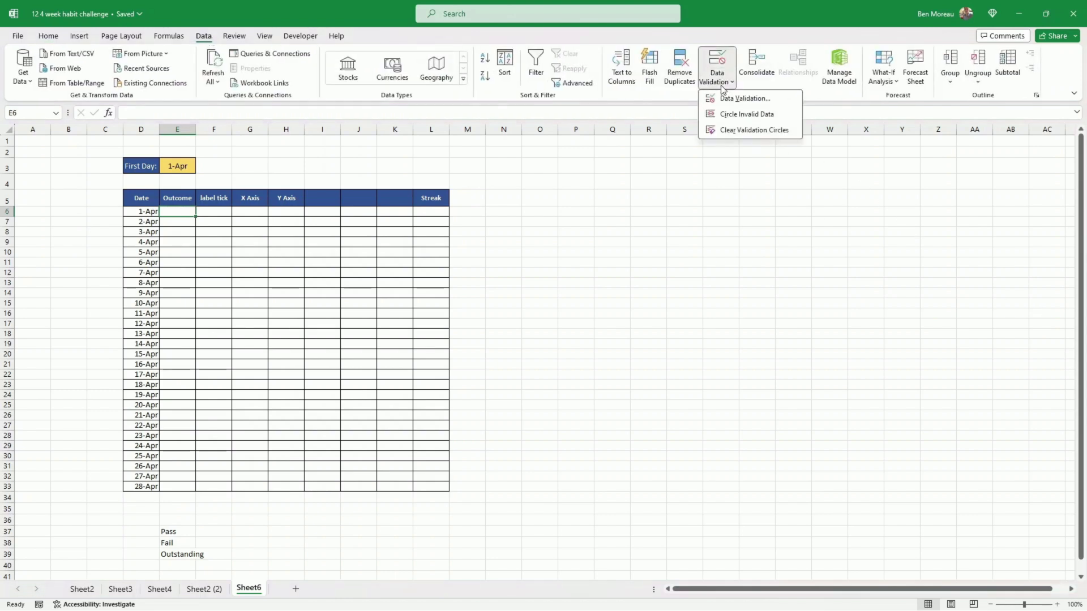
left_click(725, 98)
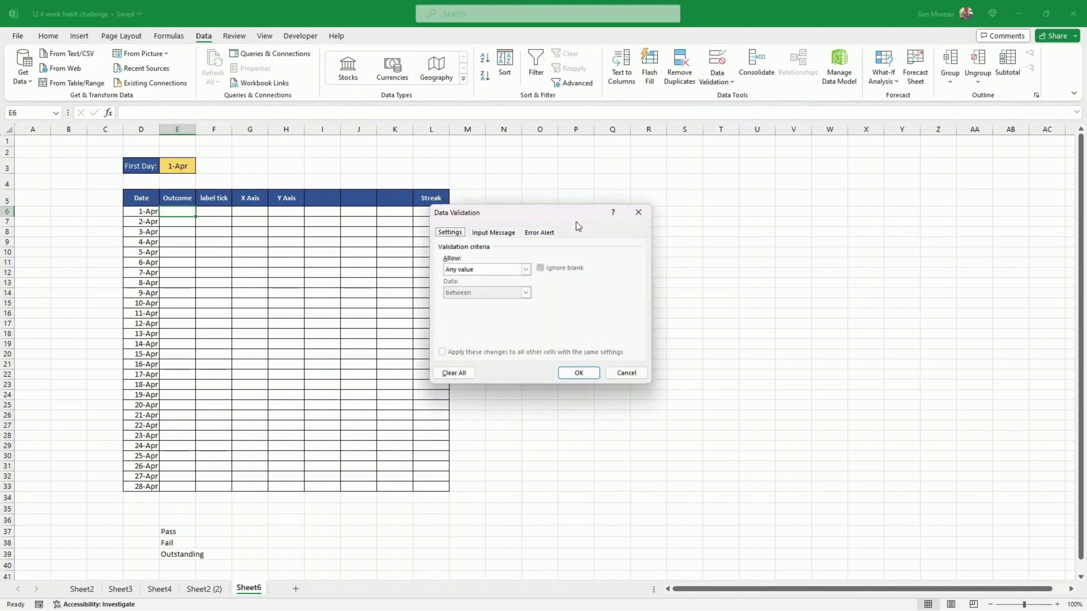
left_click(525, 269)
left_click(504, 305)
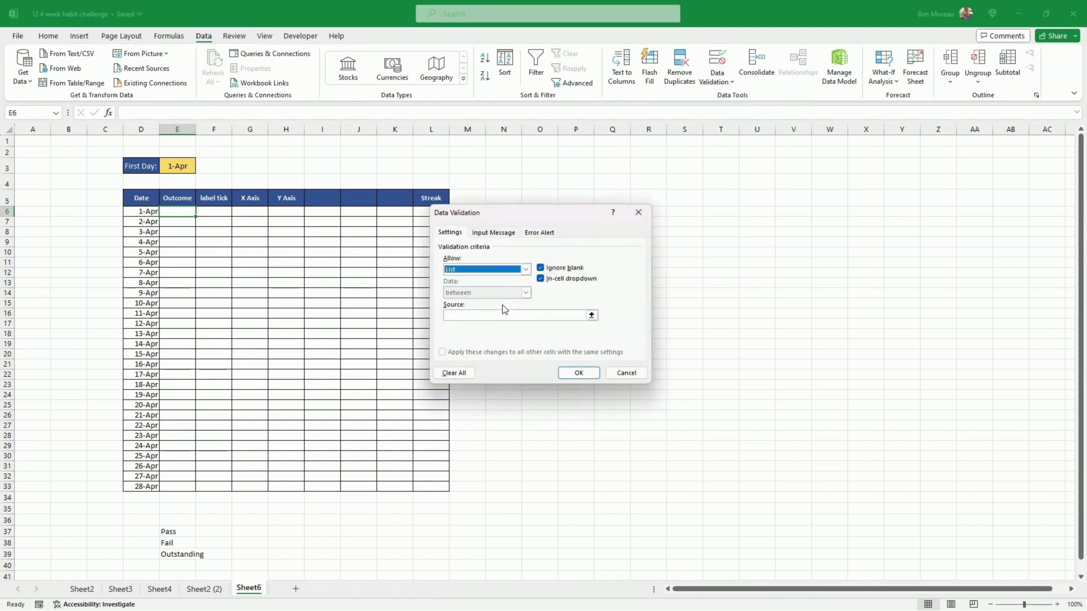
left_click(494, 313)
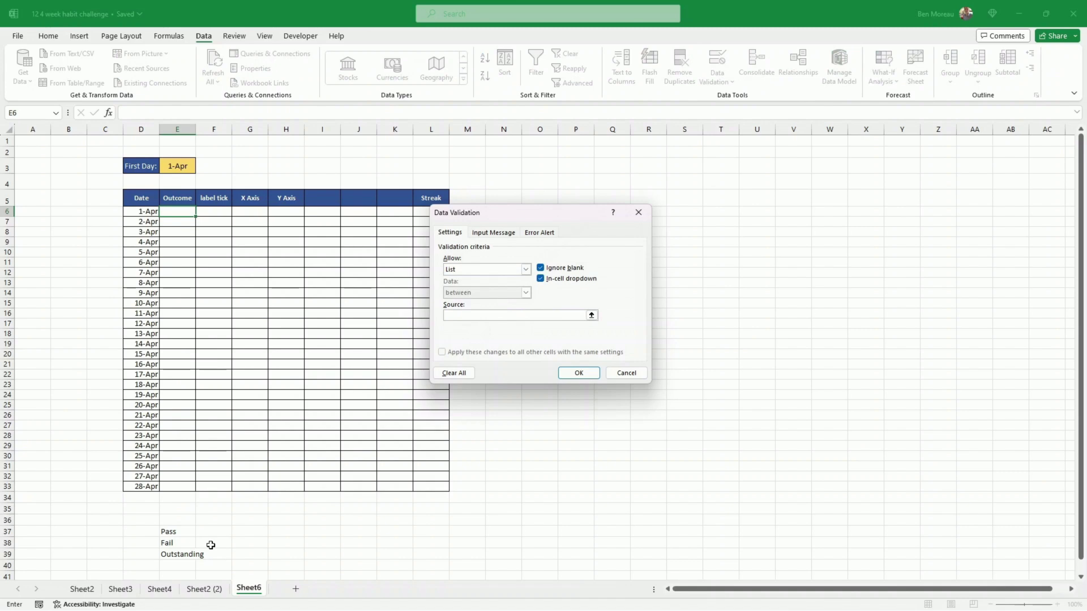
mouse_move(176, 535)
left_mouse_down()
mouse_move(165, 539)
mouse_move(180, 550)
left_mouse_up()
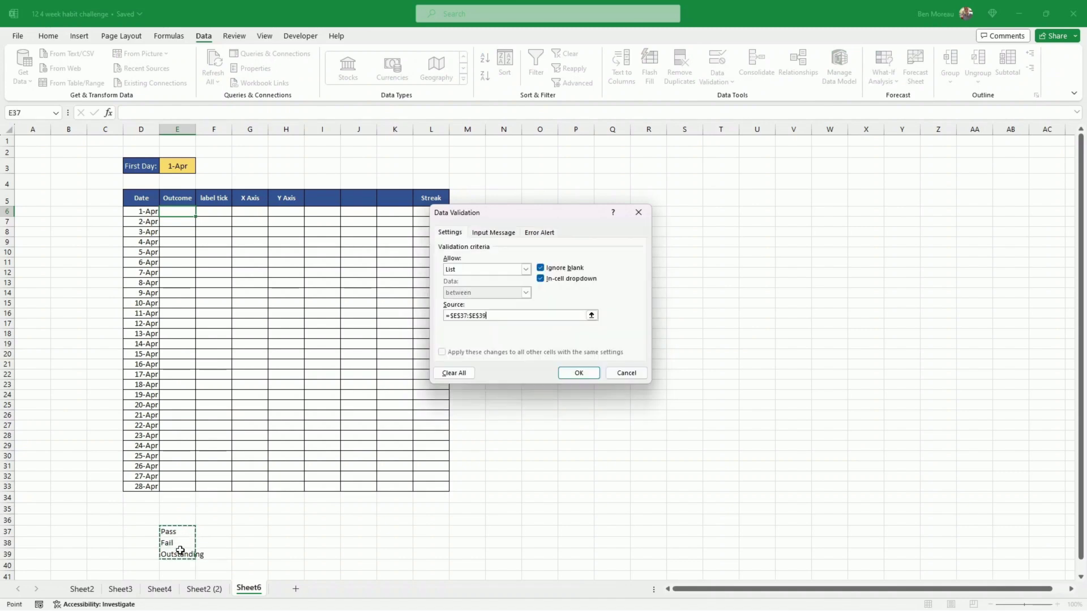
left_click(572, 371)
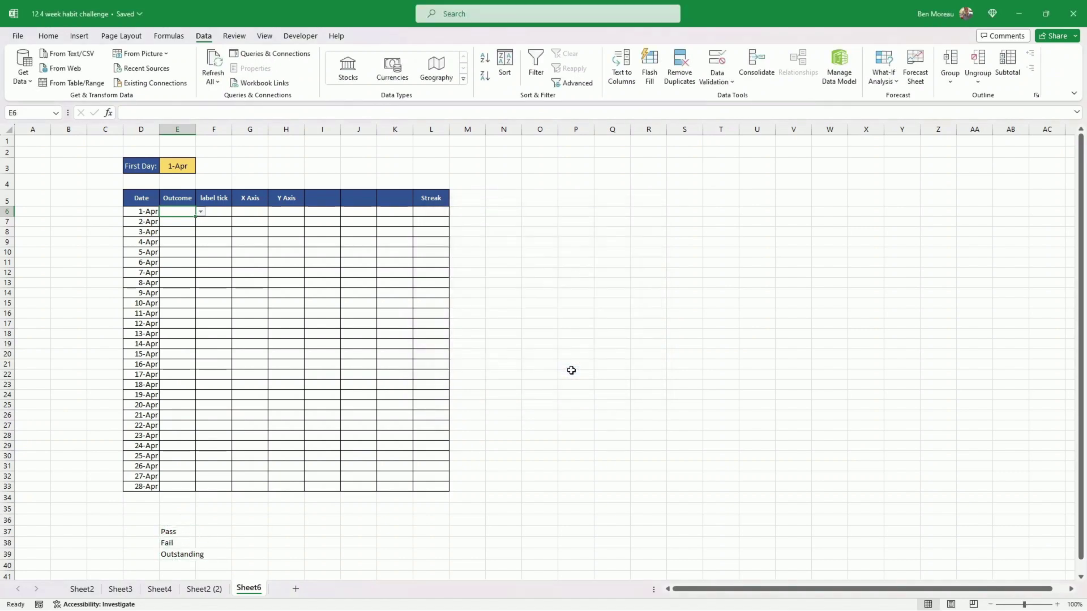
- Copy the dropdown down to 28-Apr, then mark 1-Apr as Pass and 2-Apr as Fail
left_click_drag(199, 217, 195, 488)
left_click(187, 212)
left_click(200, 212)
left_click(169, 221)
left_click(187, 221)
left_click(200, 222)
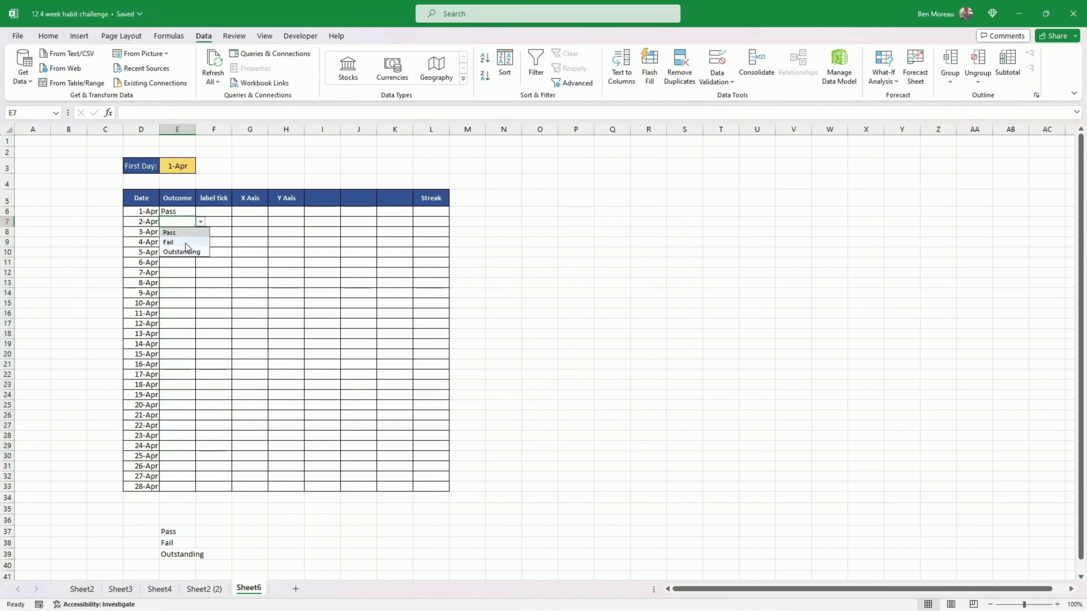
left_click(170, 242)
left_click(184, 243)
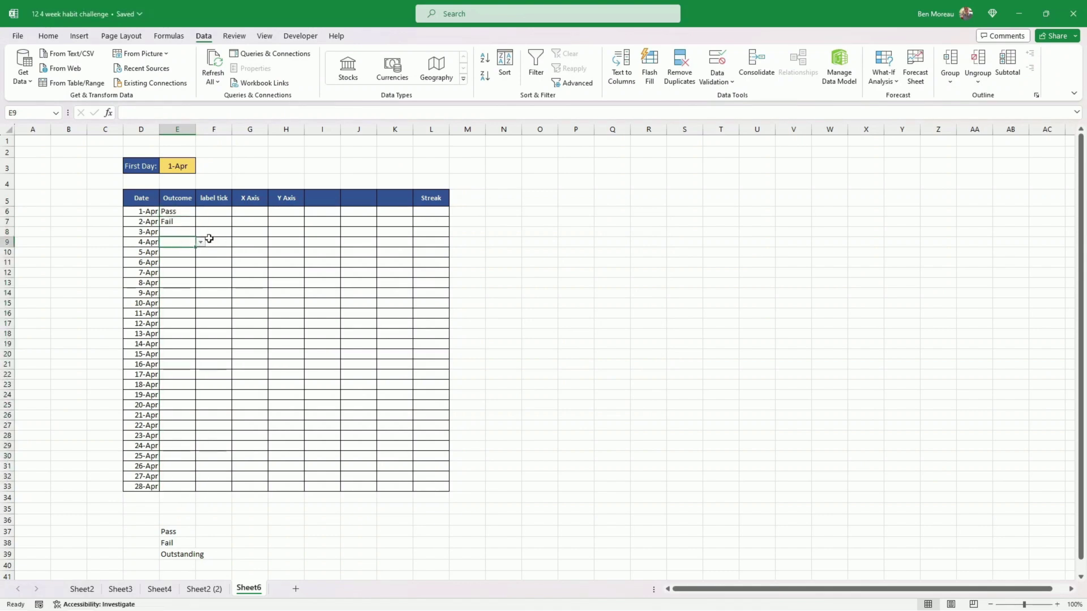
- Fill 'a' down the label tick column for all 28 days
left_click(219, 212)
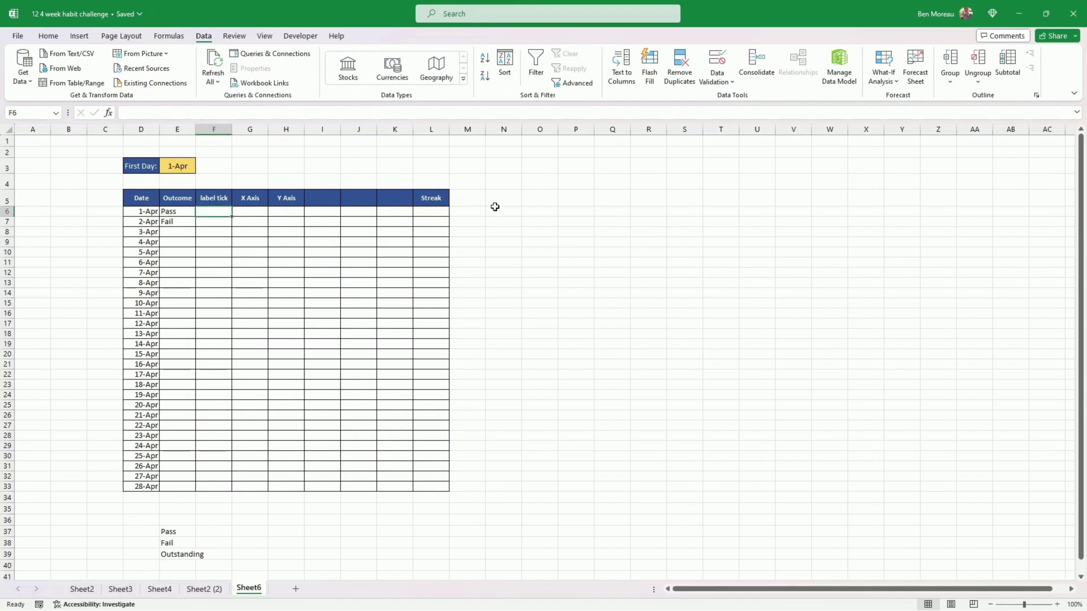
type("a")
key("Return")
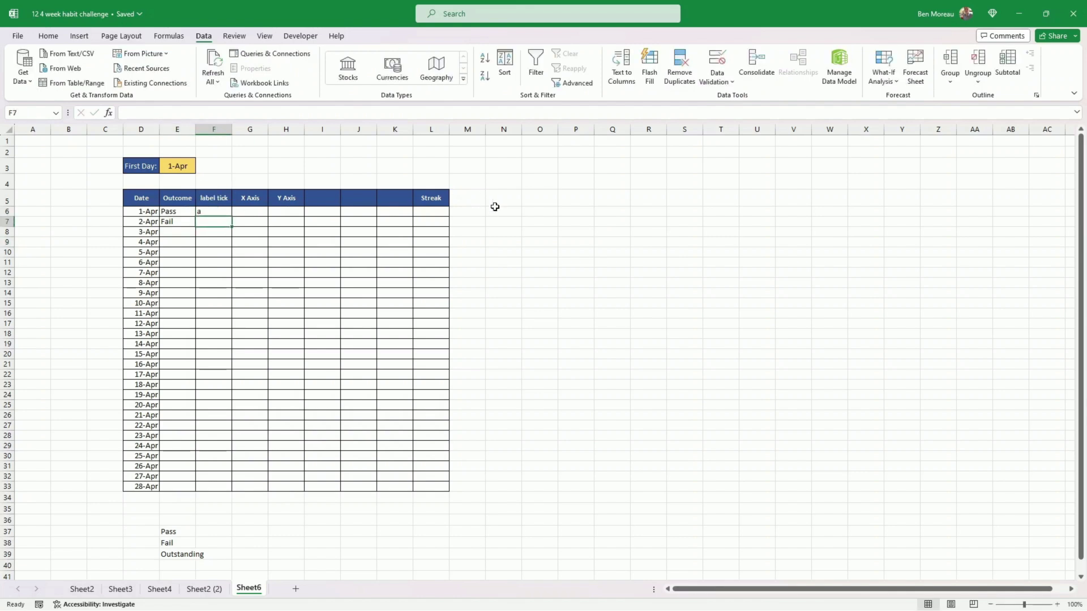
left_click(212, 211)
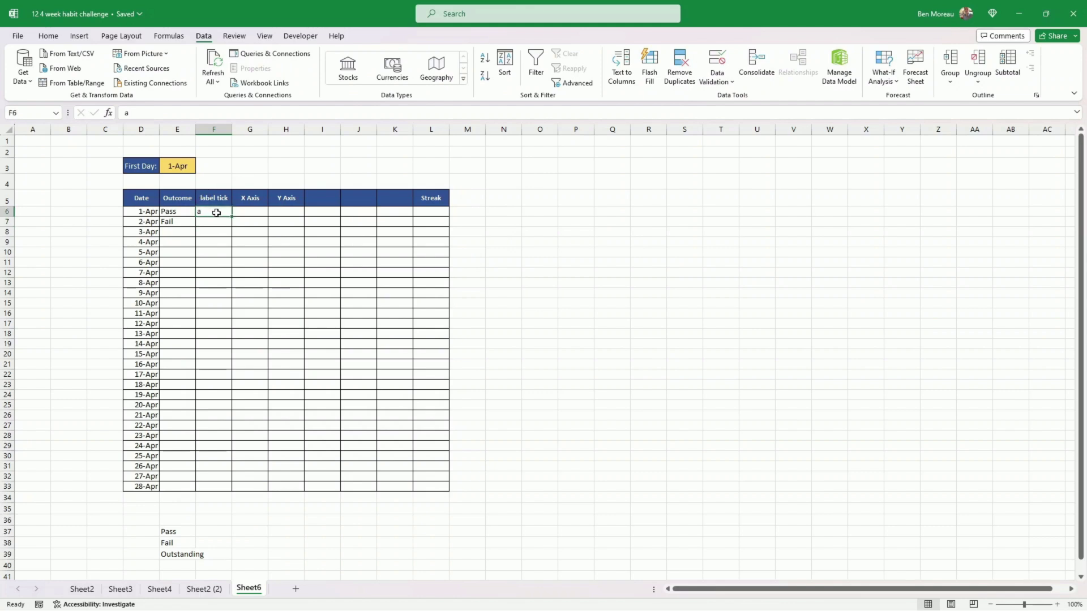
left_click_drag(232, 217, 231, 490)
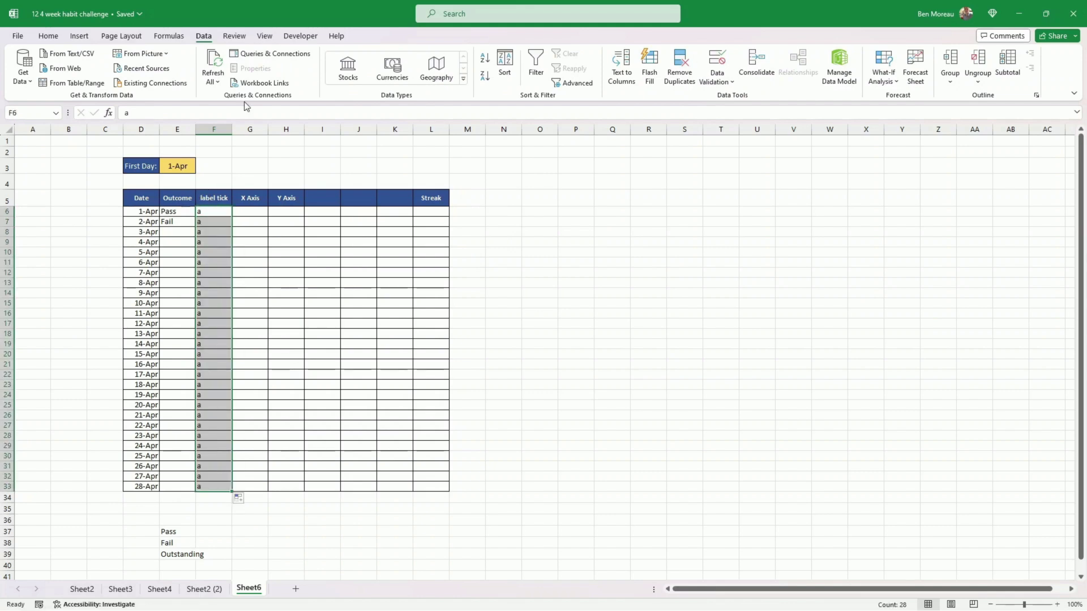
- Enter the X Axis values 1 through 7 in G6:G12
left_click(250, 213)
type("1")
key("Return")
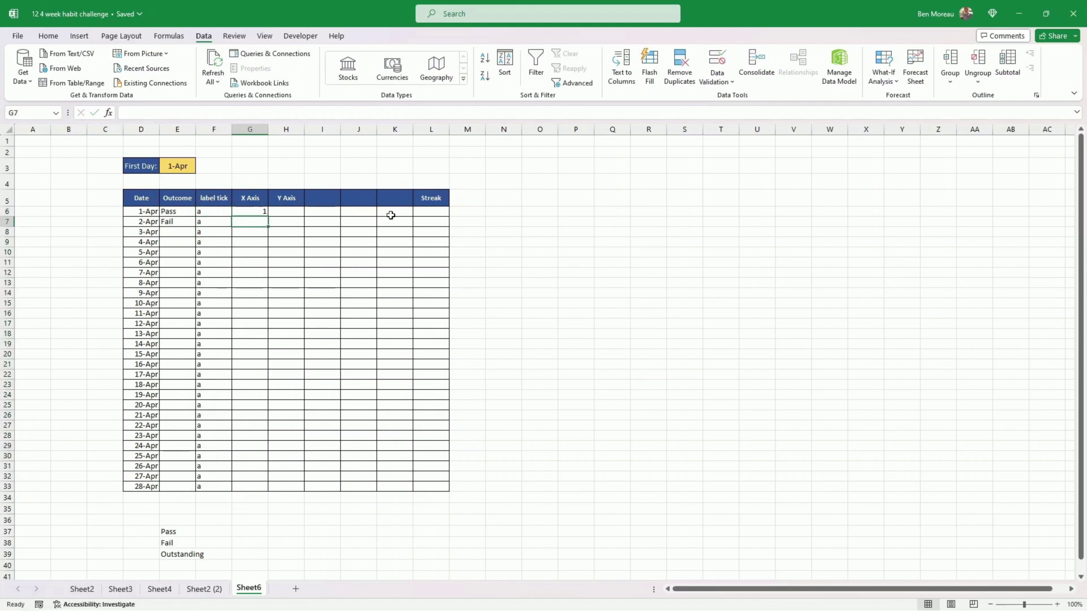
type("2")
key("Return")
type("3")
key("Return")
type("4 5 6 7")
- Copy the 1–7 block into G13, G20 and G27 for weeks two to four
left_click_drag(249, 212, 246, 272)
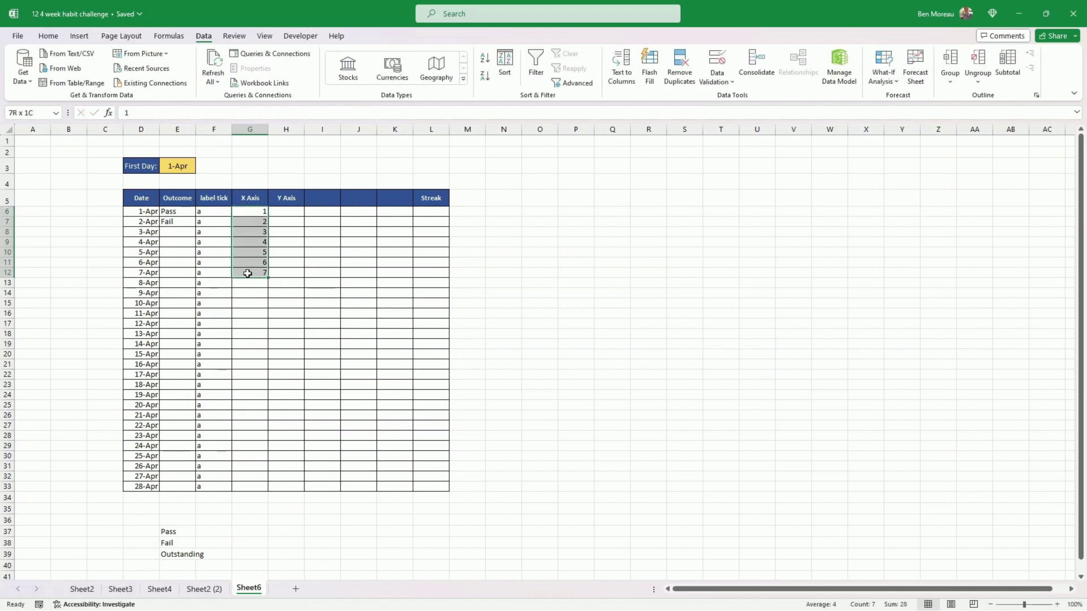
key("ctrl+c")
left_click(249, 286)
key("ctrl+v")
left_click(245, 355)
key("ctrl+v")
left_click(248, 425)
key("ctrl+v")
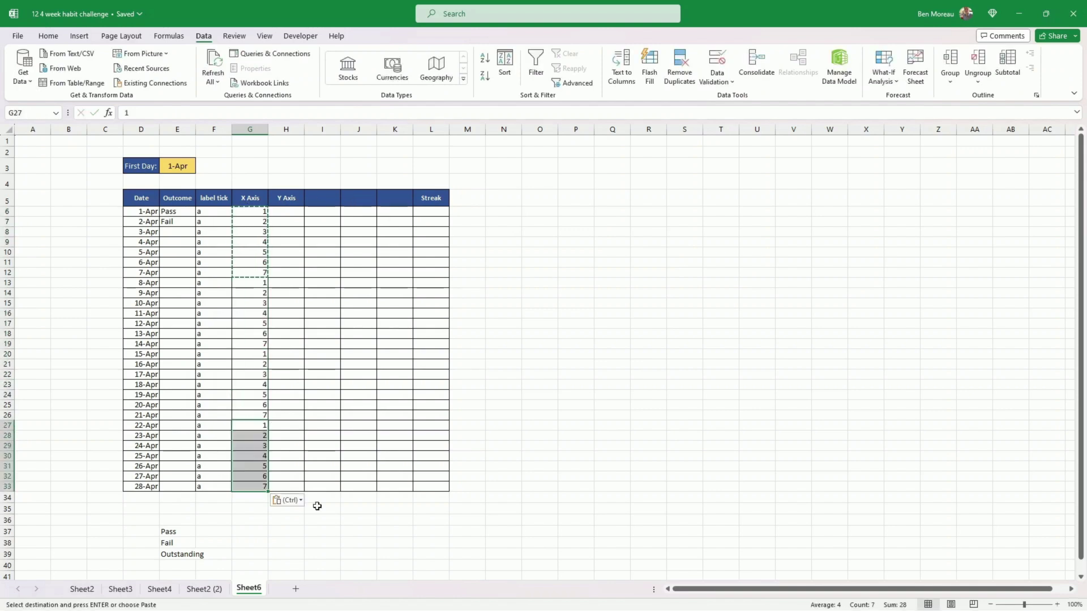
left_click(320, 519)
- Fill the Y Axis with 4 for week one and start week two with 3 in H13
left_click(284, 212)
type("4")
key("ctrl+Return")
left_click_drag(303, 217, 310, 514)
left_click(292, 279)
type("3")
key("ctrl+Return")
- Enter Y Axis value 2 in H20 and 1 in H27 for weeks three and four
left_click(289, 354)
type("2")
key("Return")
left_click(290, 355)
left_click(301, 427)
type("1")
key("ctrl+Return")
- Head the column beside Y Axis with =E37 so it reads Pass
left_click(326, 196)
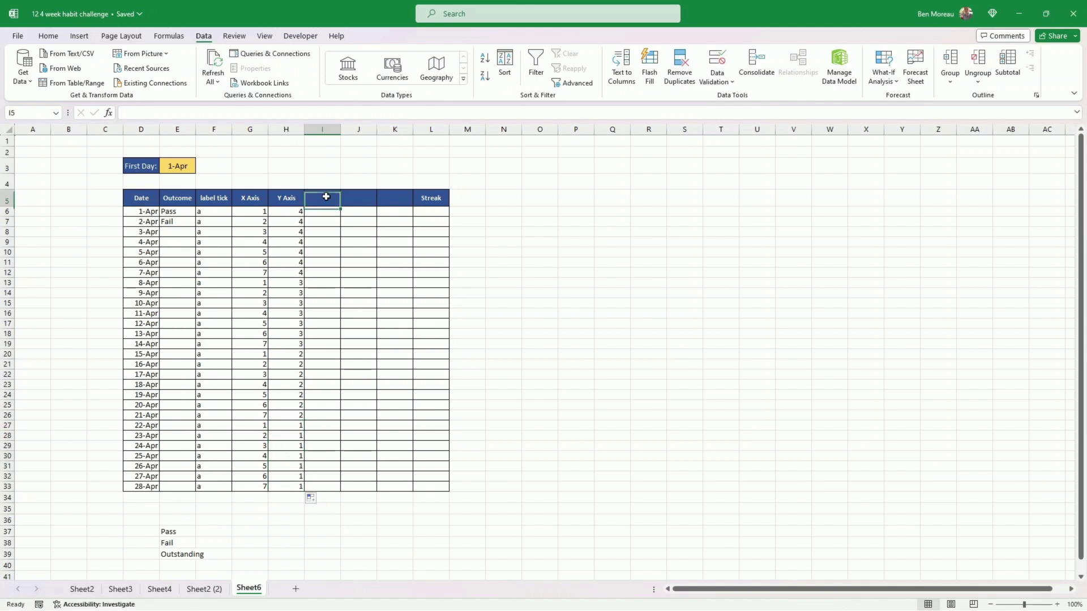
type("=")
left_click(182, 531)
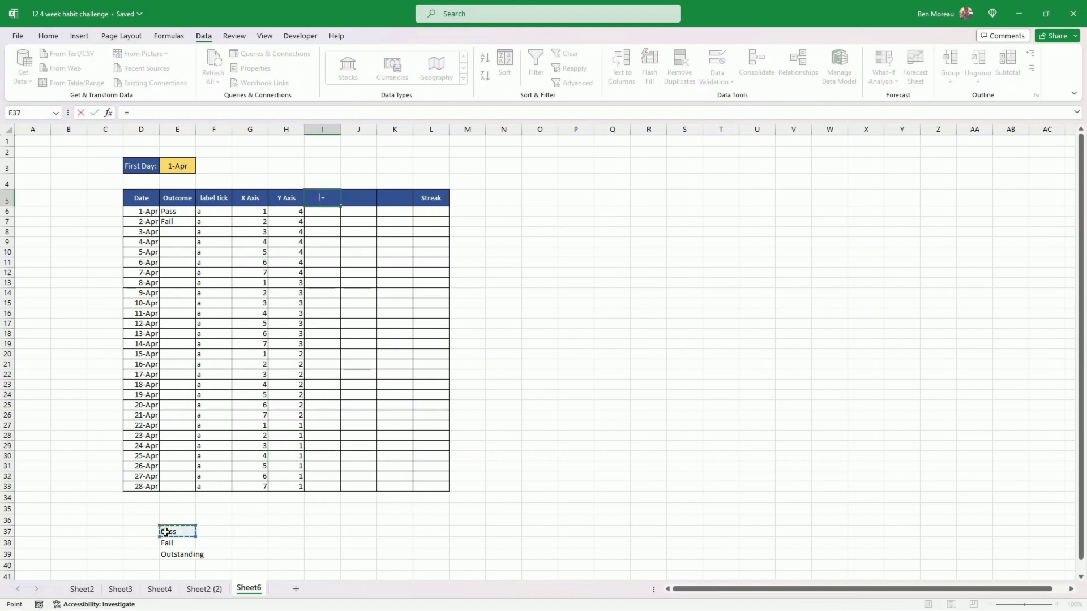
key("Return")
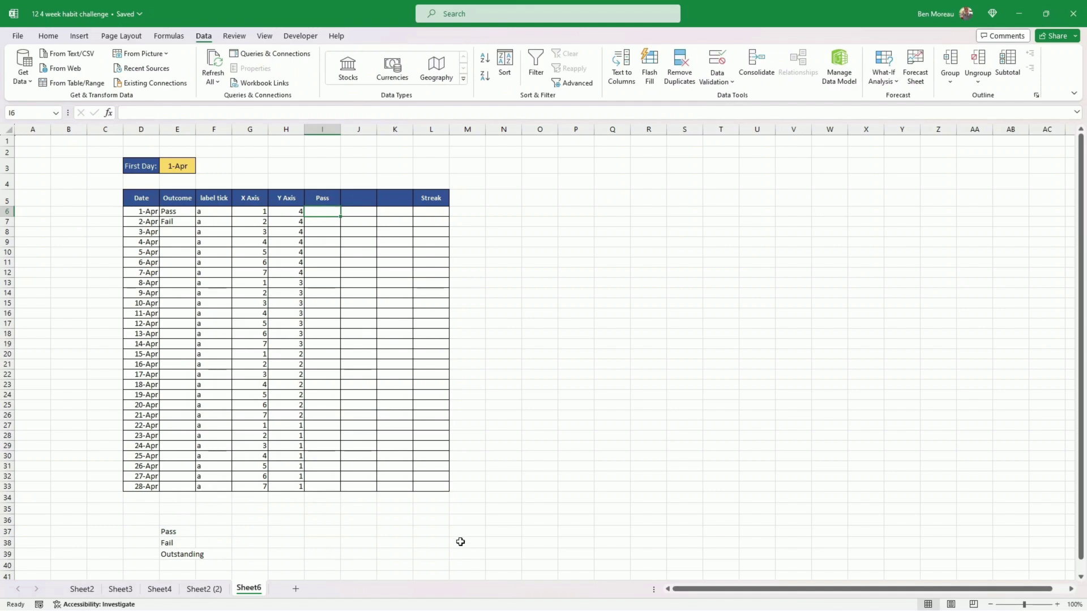
- Enter =IF($E6=$E$37,1,0) in I6 and fill it down to I33
type("=if(")
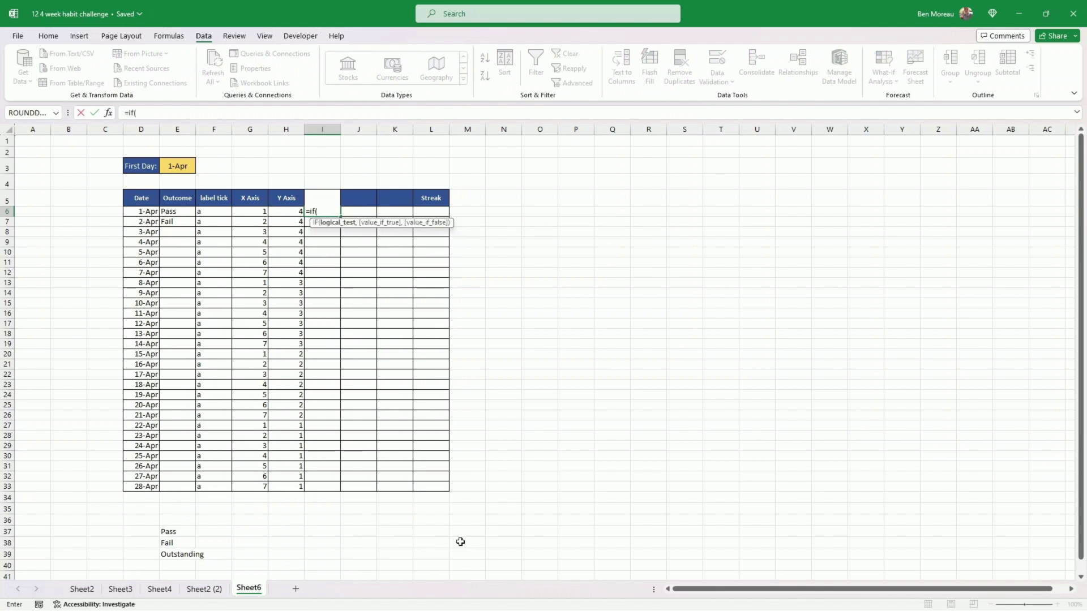
key("Left")
key("Left")
key("Left")
key("Left")
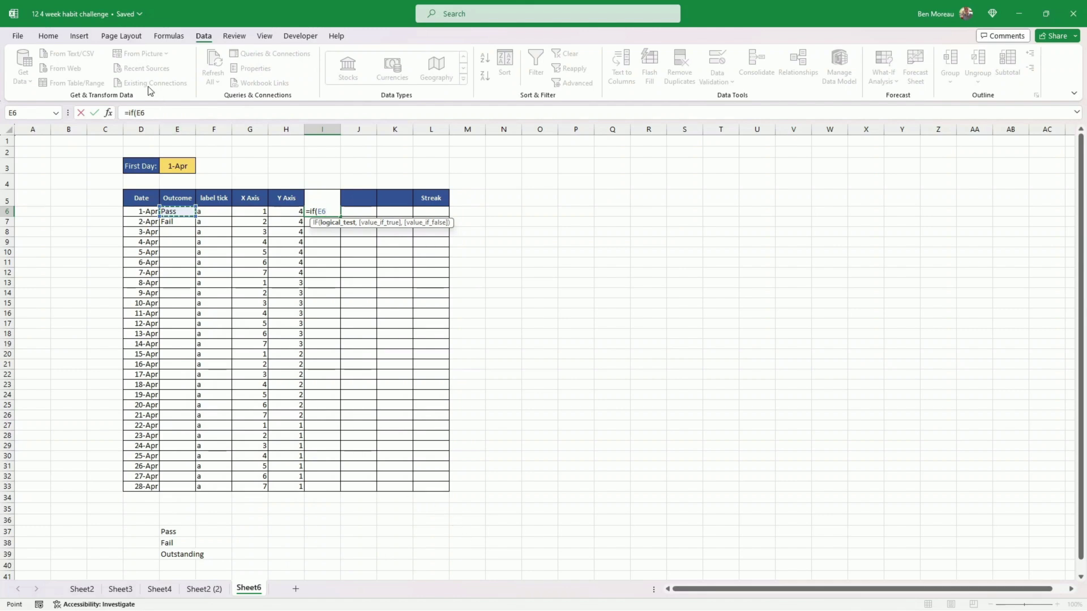
left_click(144, 113)
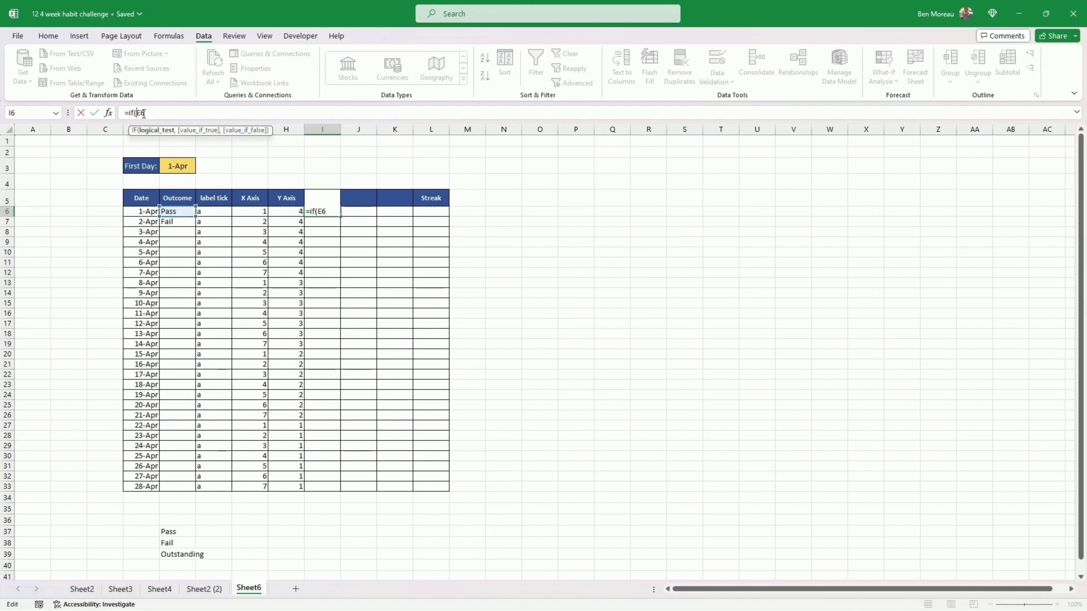
type("$E6=")
left_click(174, 532)
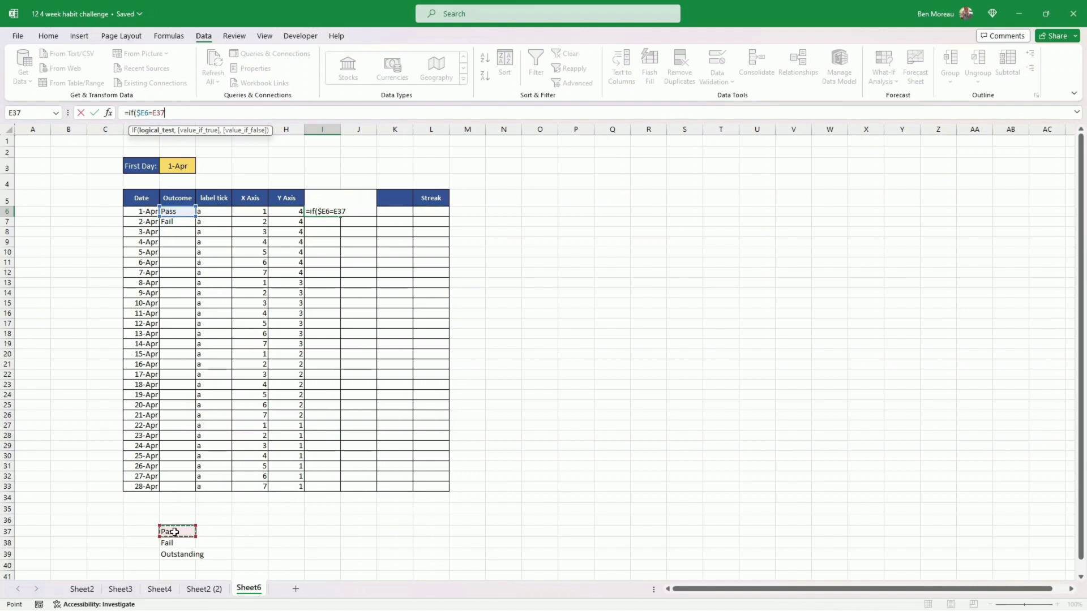
key("F4")
type(",1")
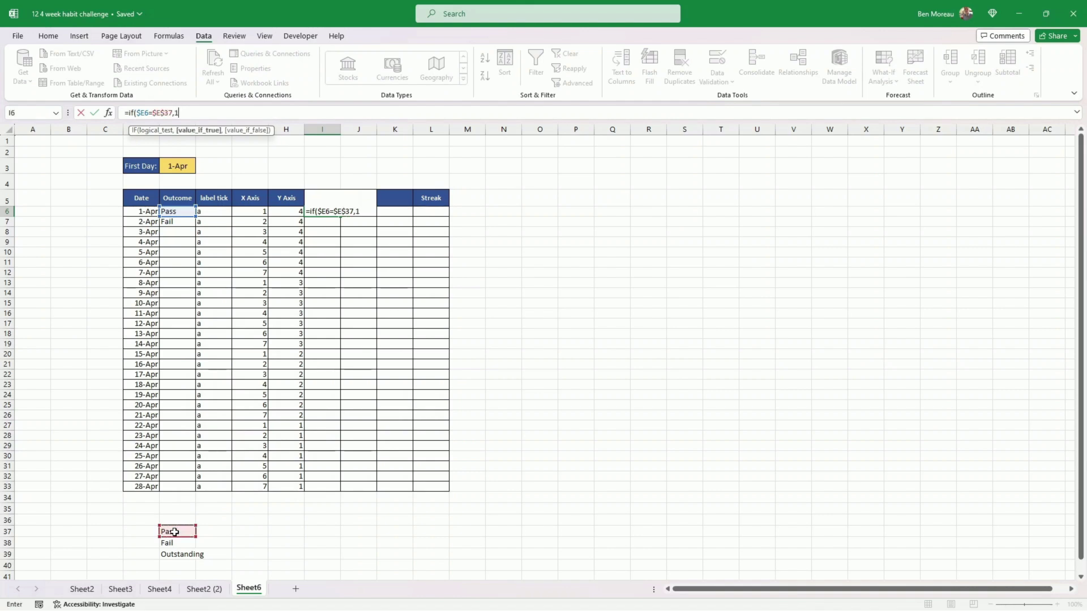
type(",0)")
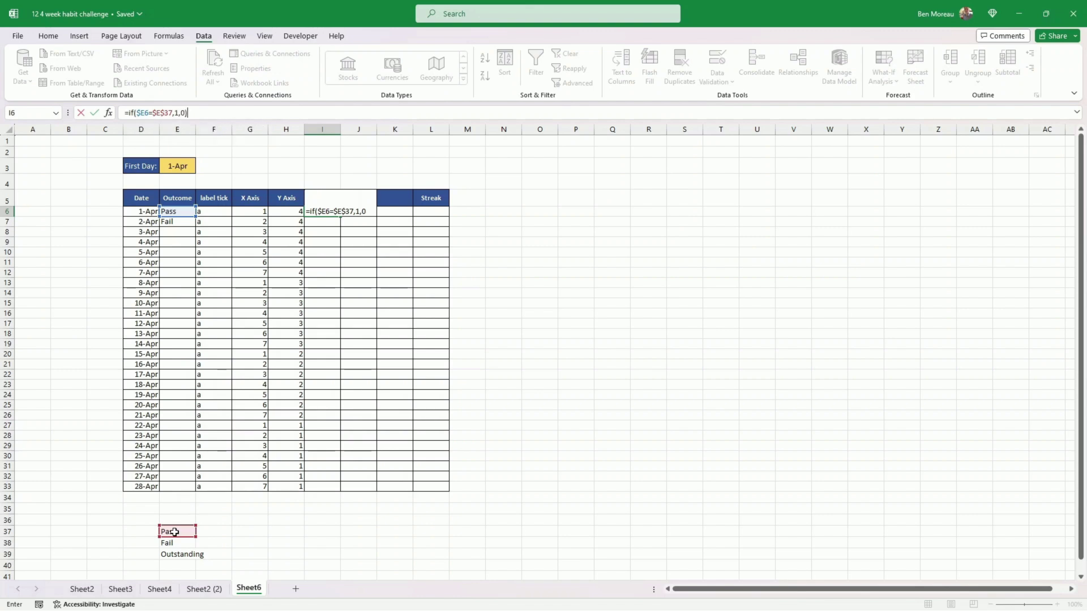
key("Return")
left_click(337, 213)
left_click_drag(340, 216, 343, 490)
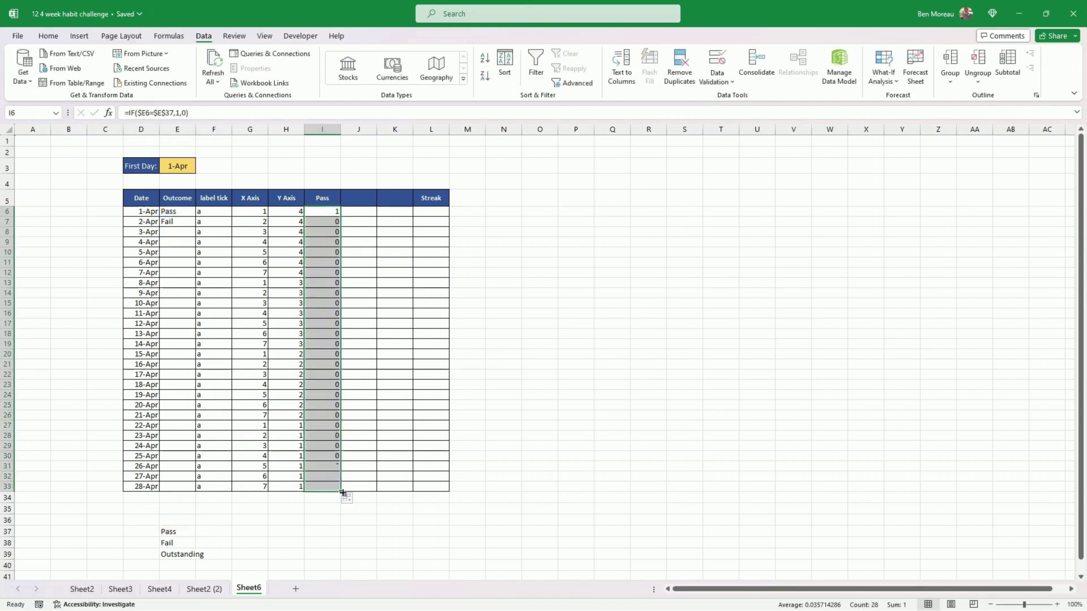
left_click(345, 201)
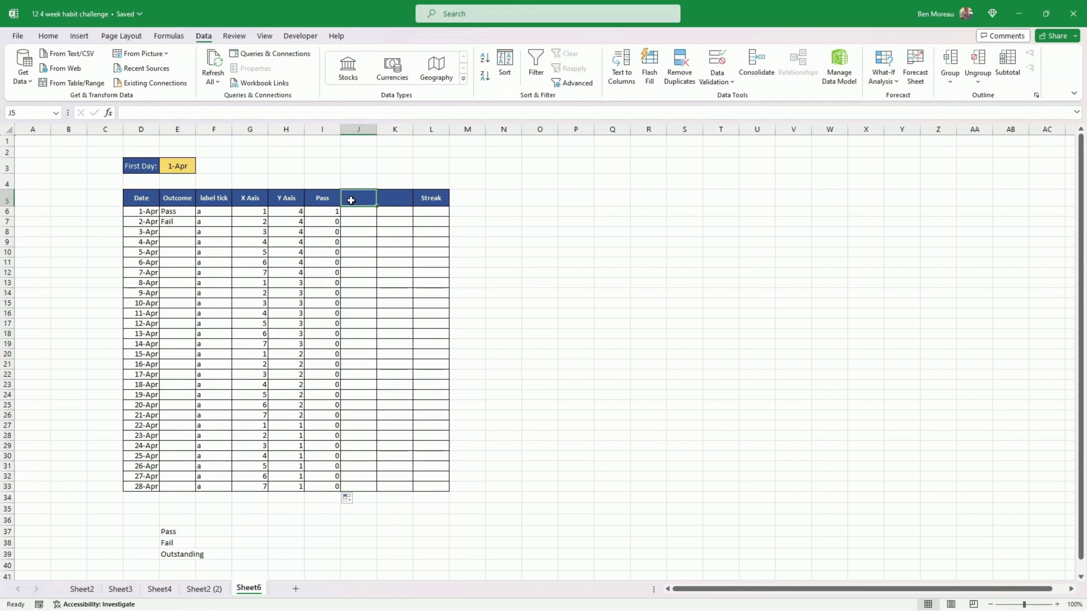
- Head J5 with =E38 (Fail) and fill =IF($E6=$E$38,1,0) down the column
type("=")
left_click(186, 542)
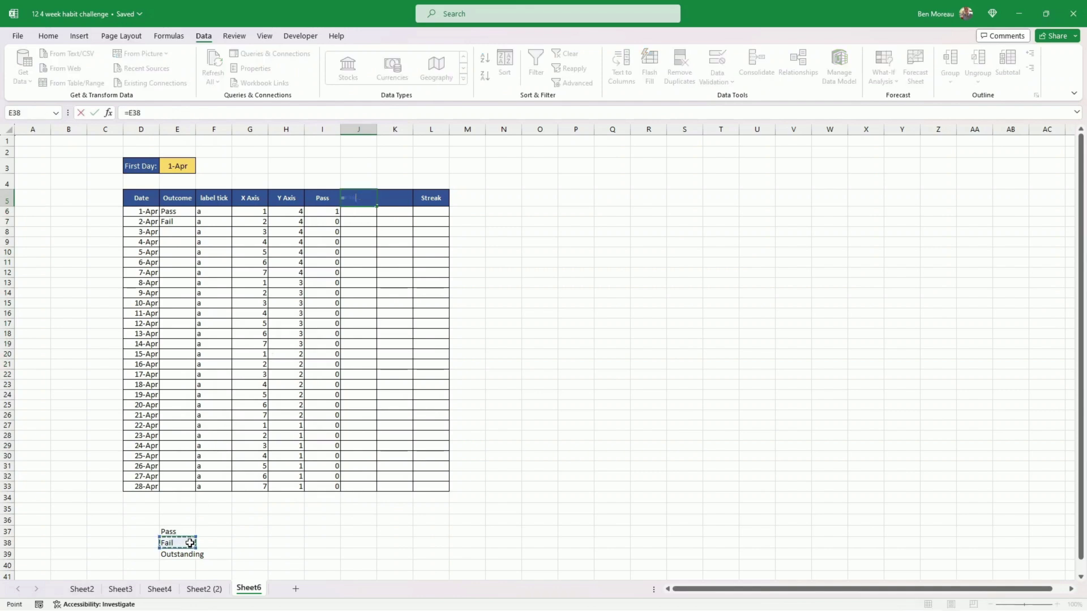
key("Return")
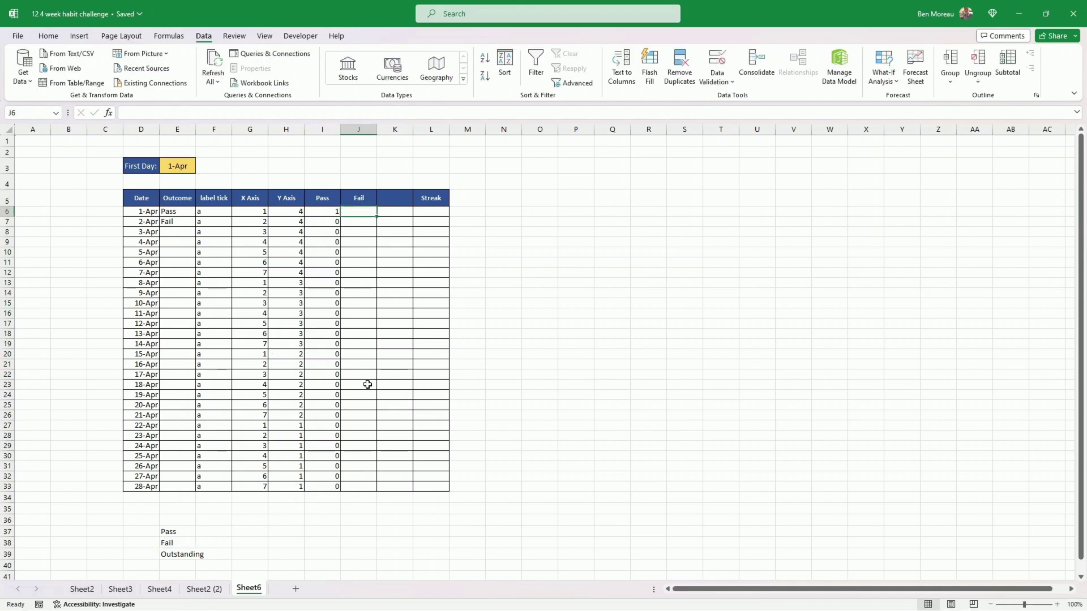
type("=if(")
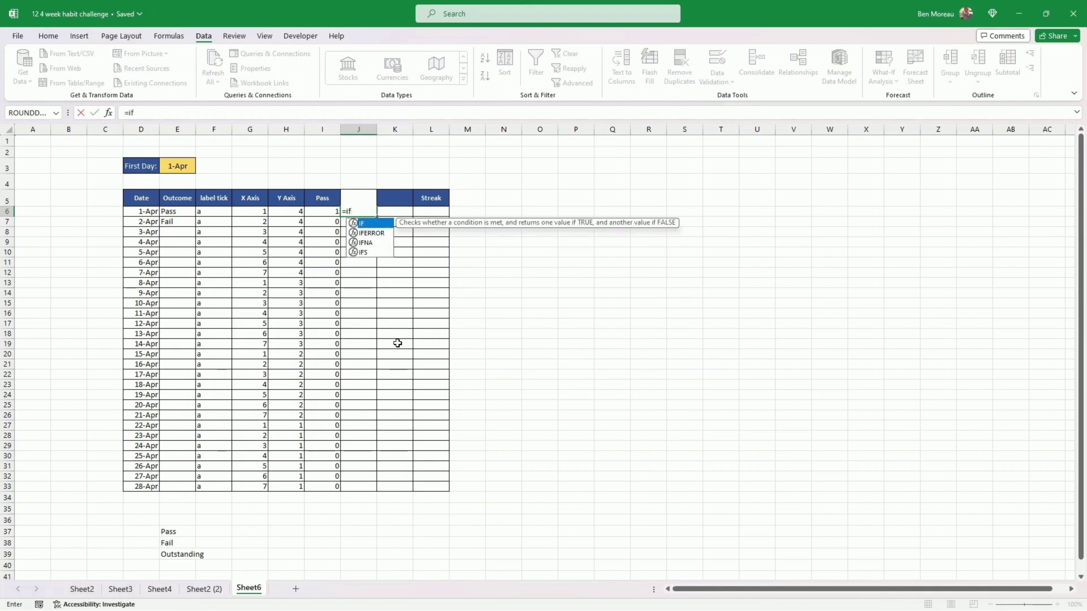
left_click(180, 212)
key("F4")
key("F4")
key("F4")
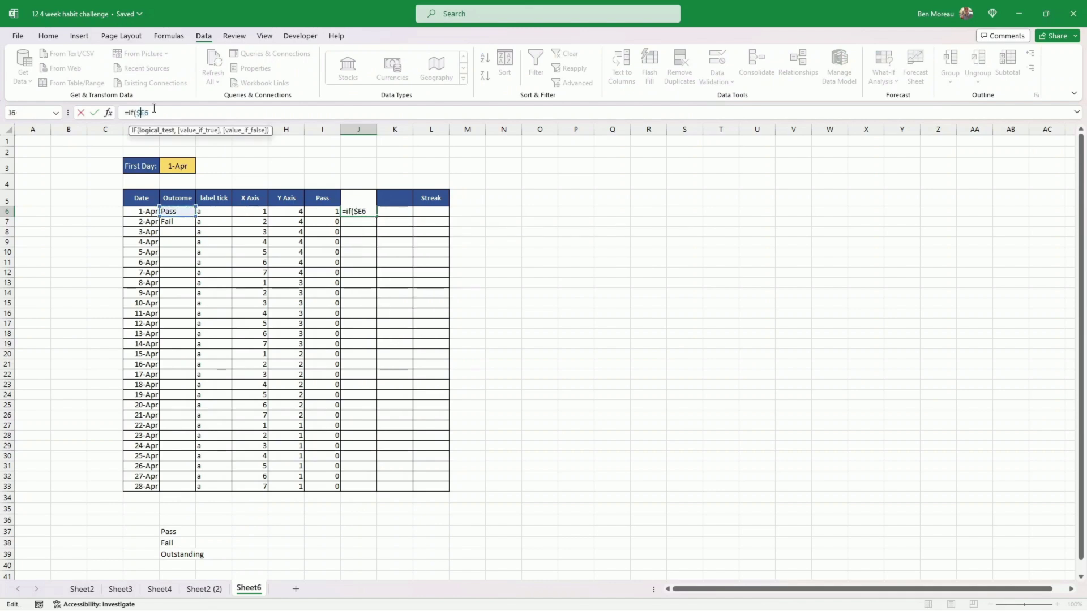
type("=")
left_click(179, 543)
key("F4")
type(",1,0)")
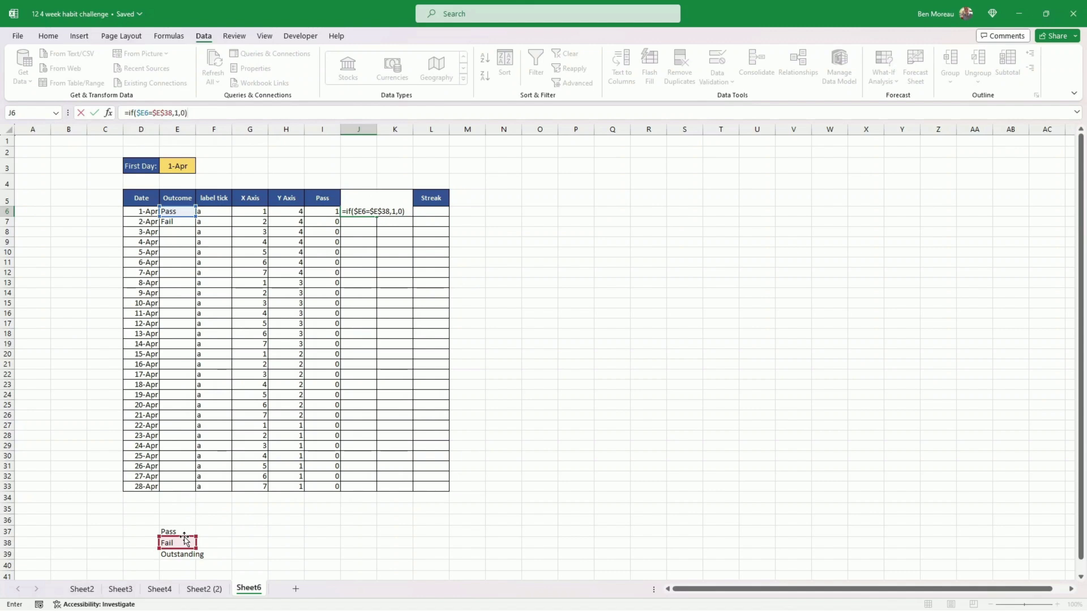
key("ctrl+Return")
double_click(378, 217)
- Enter =IF(I6+J6=0,1,0) in K6 and fill it down to K33 to flag unrecorded days
left_click(399, 214)
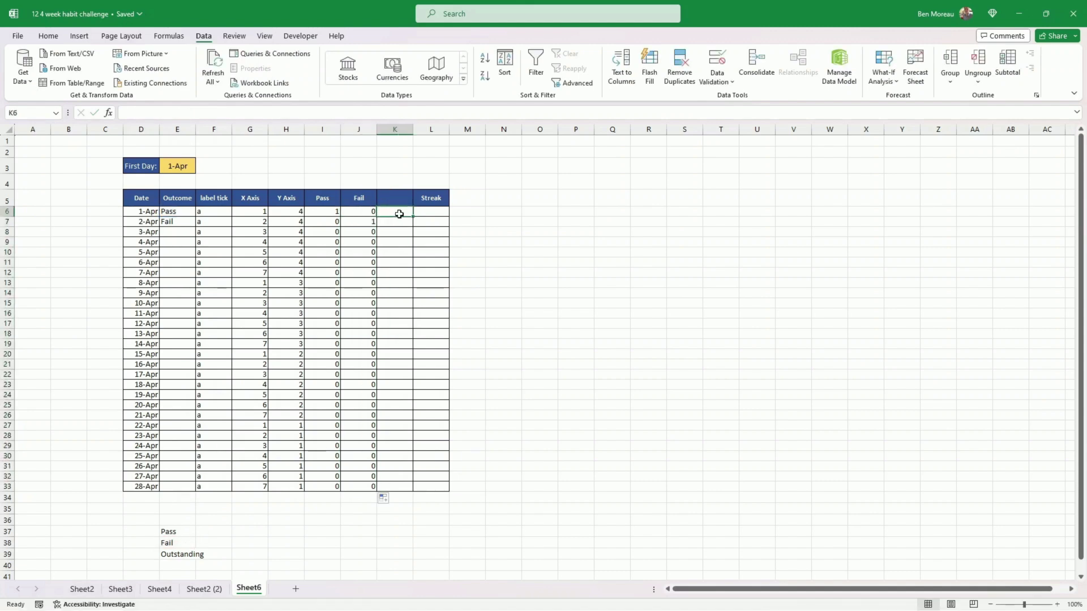
type("=if(")
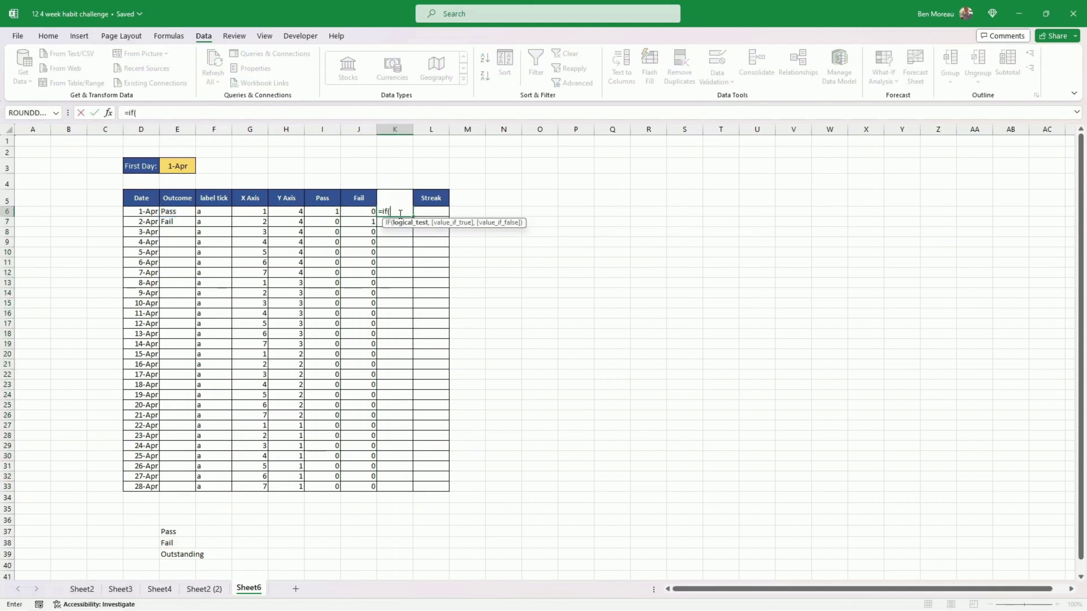
key("Left")
key("Left")
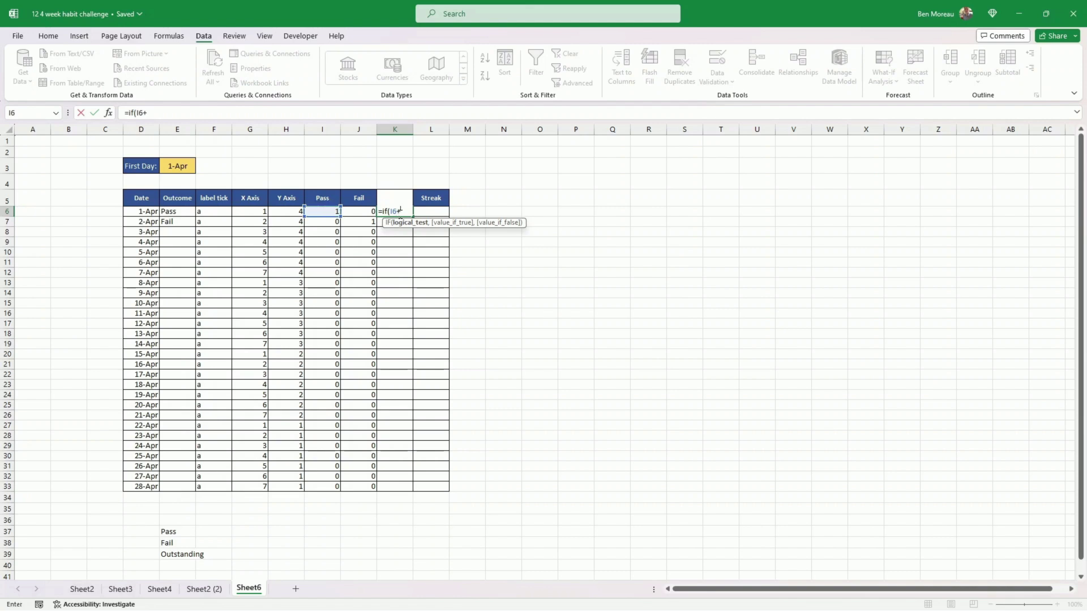
key("Left")
type("=0")
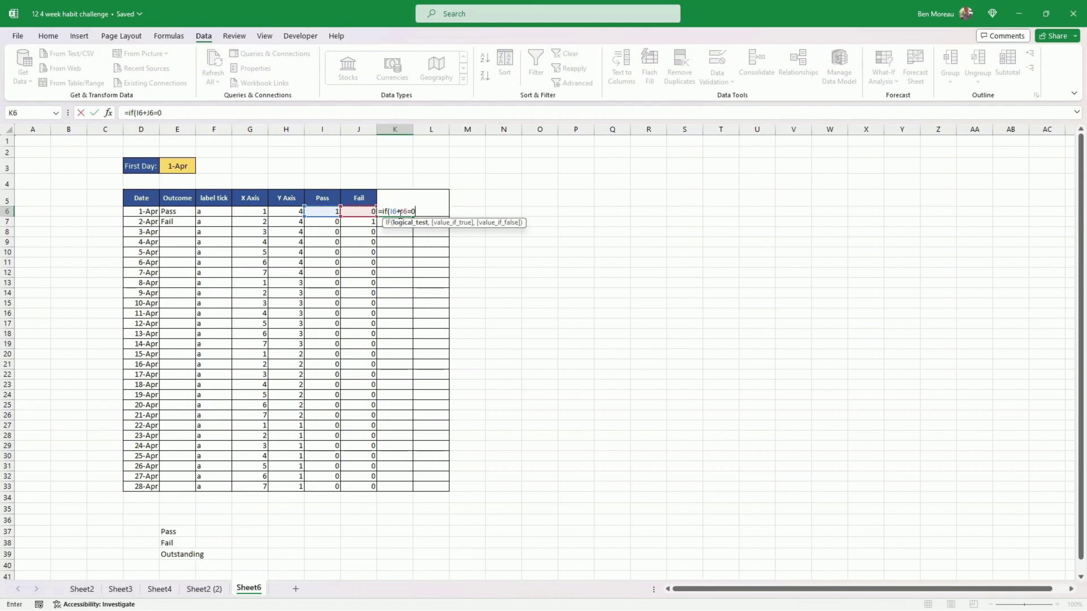
type(",")
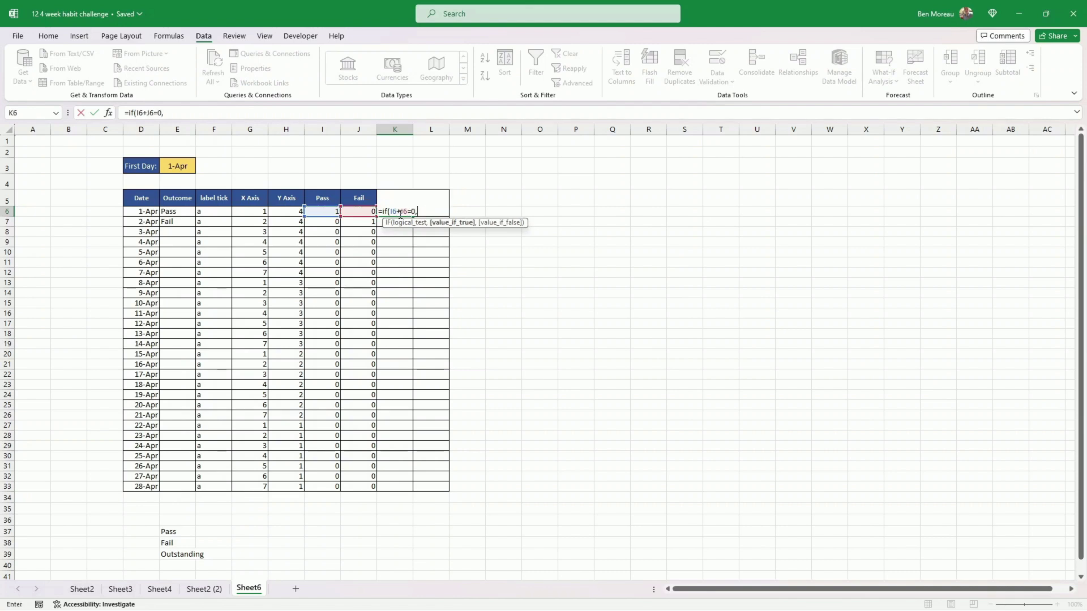
type("1,0)")
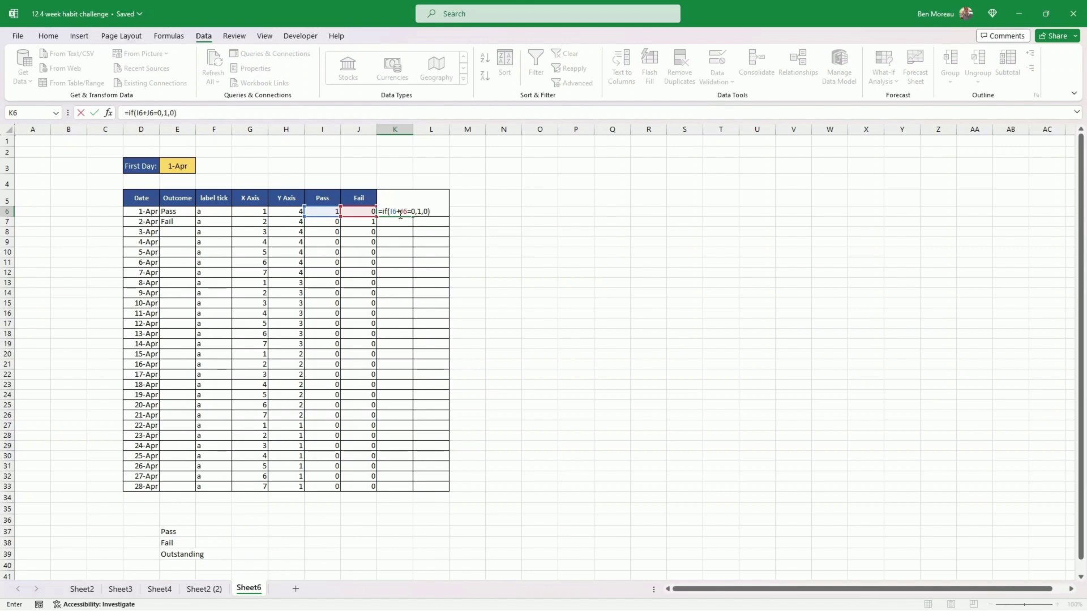
key("Return")
left_click(399, 214)
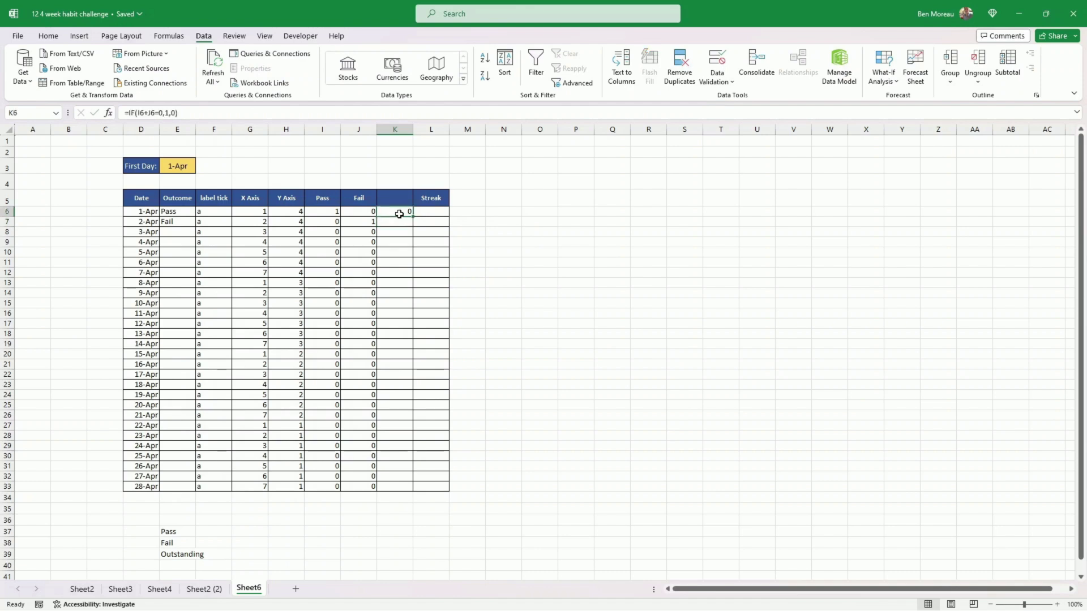
left_click_drag(413, 217, 418, 490)
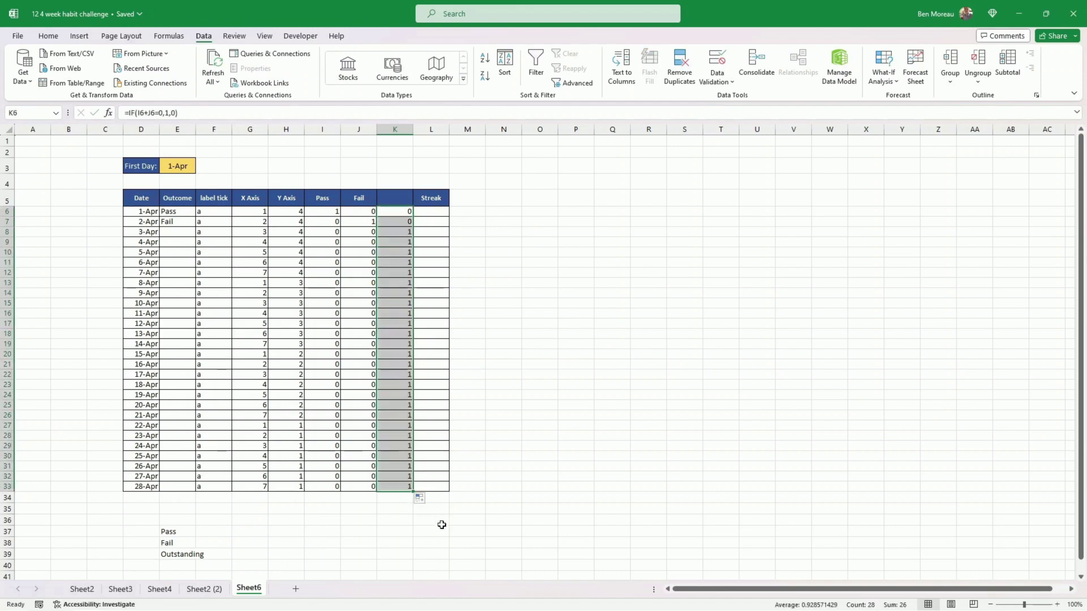
- Make the first Streak cell equal the Pass value to its left
left_click(434, 212)
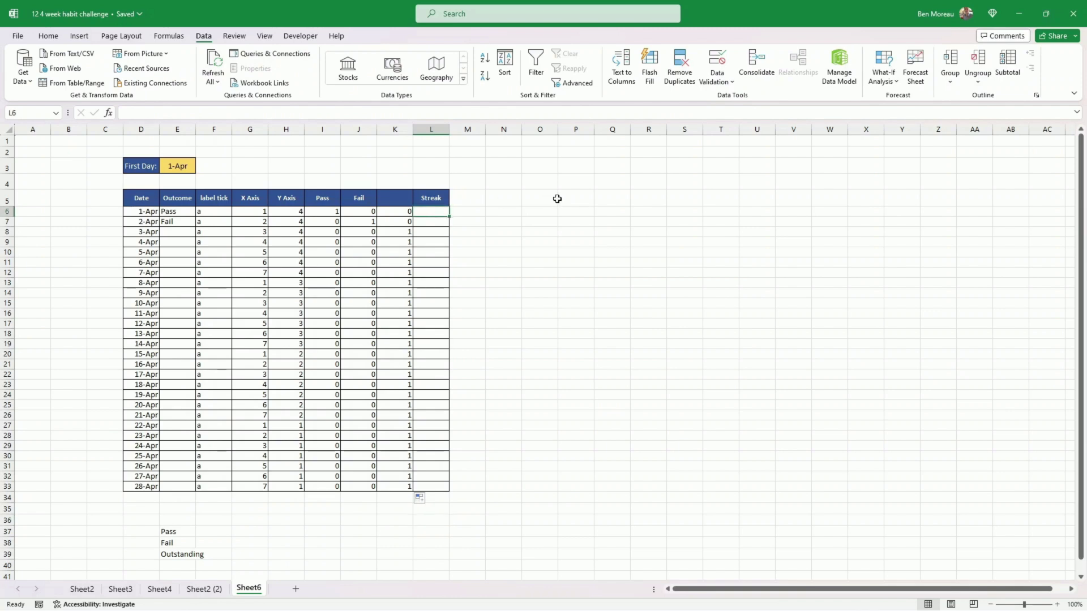
type("=")
key("Left")
key("Left")
key("Left")
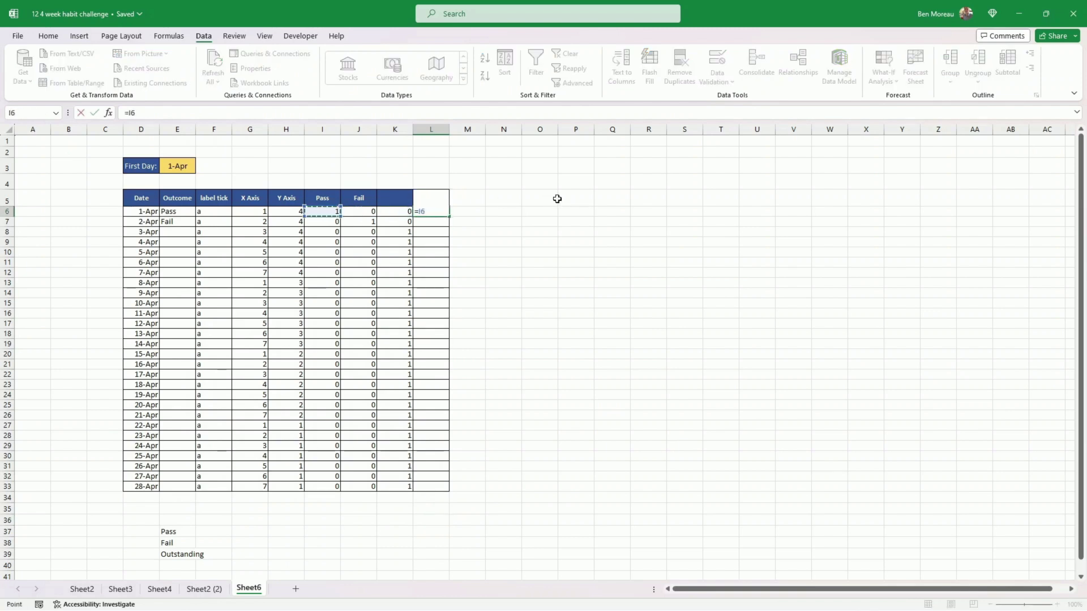
key("Return")
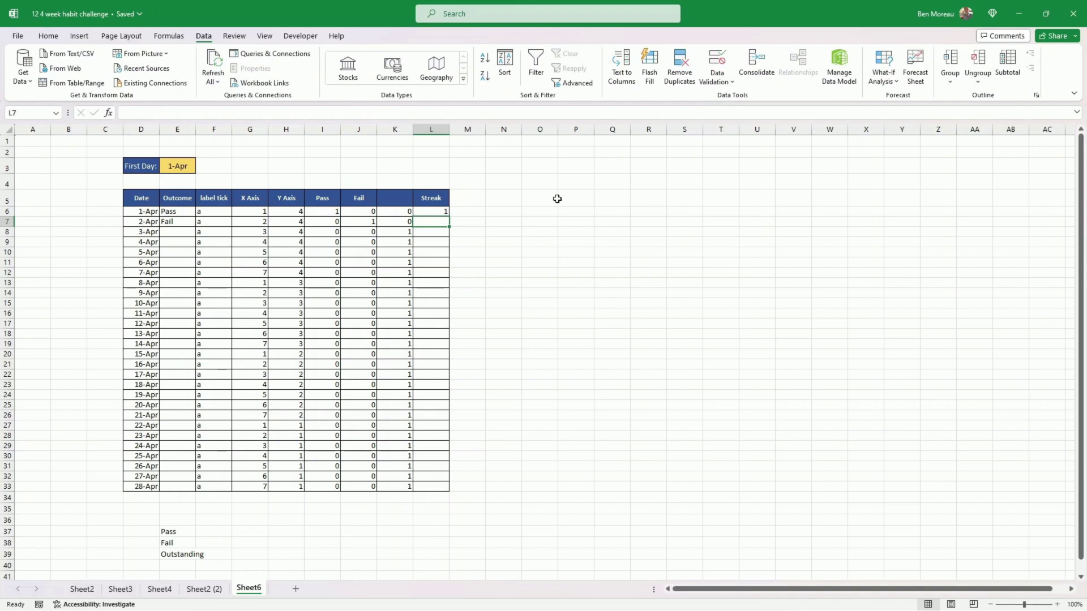
- Enter =IF(I7=1,L6+1,0) in L7 and fill it down to L33
type("=if")
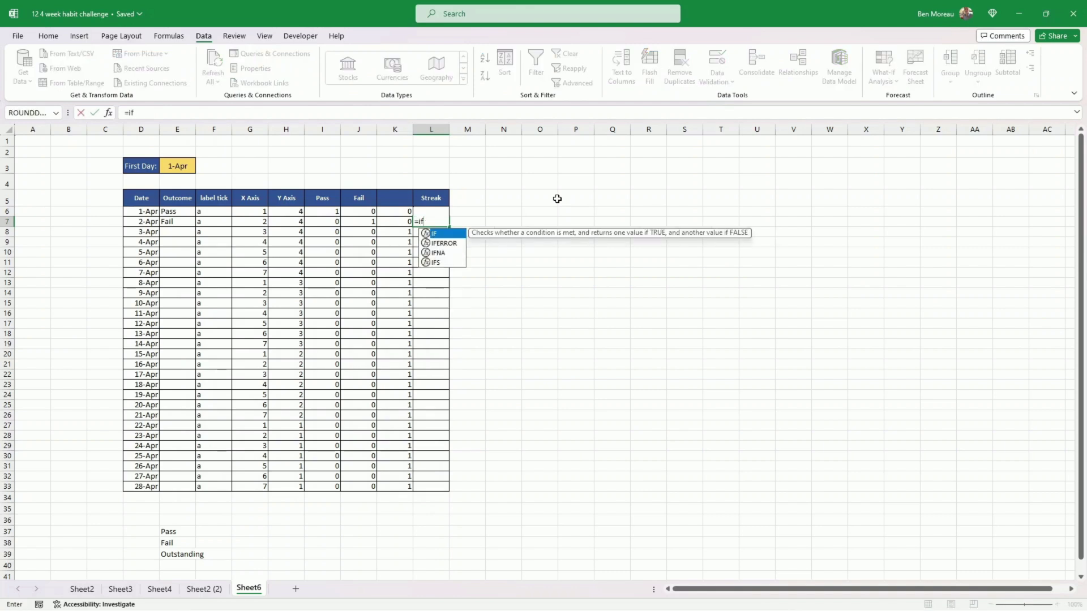
type("(")
key("Left")
key("Left")
key("Left")
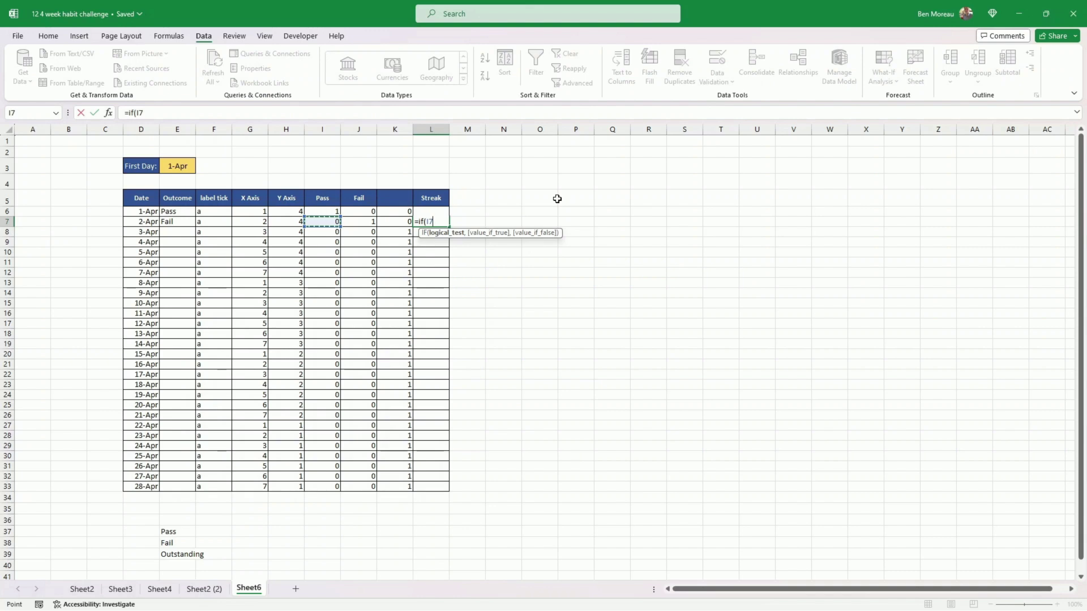
type("=1,")
key("Up")
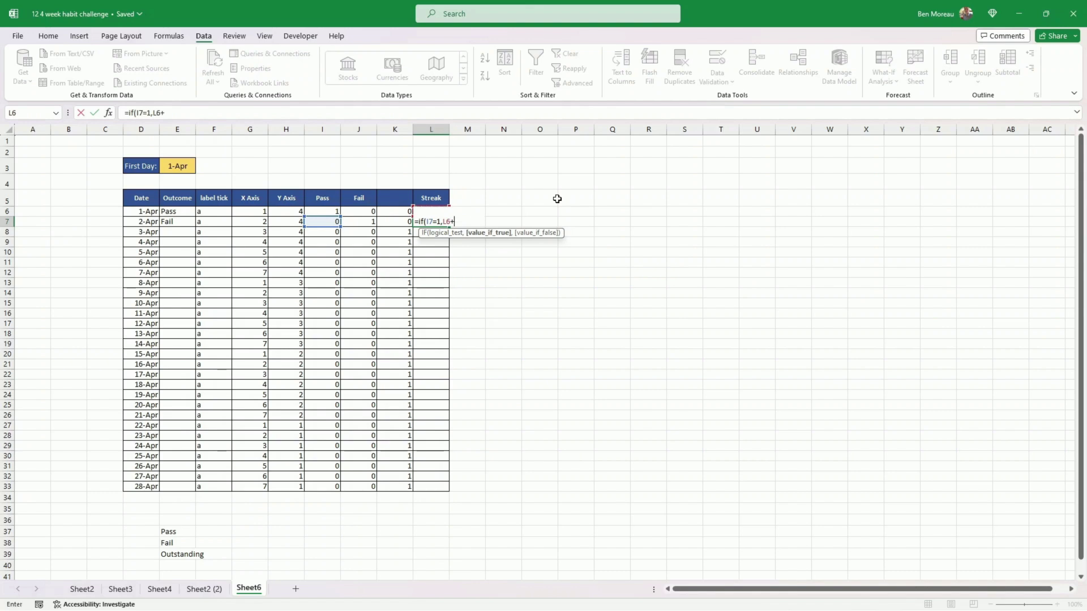
type("+1,")
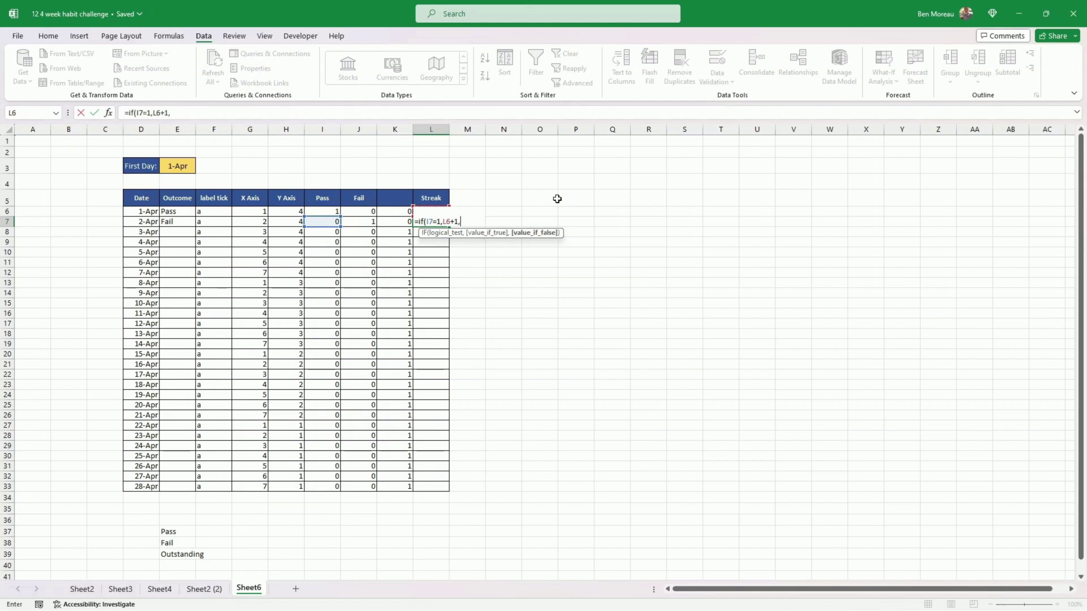
type("0")
key("Return")
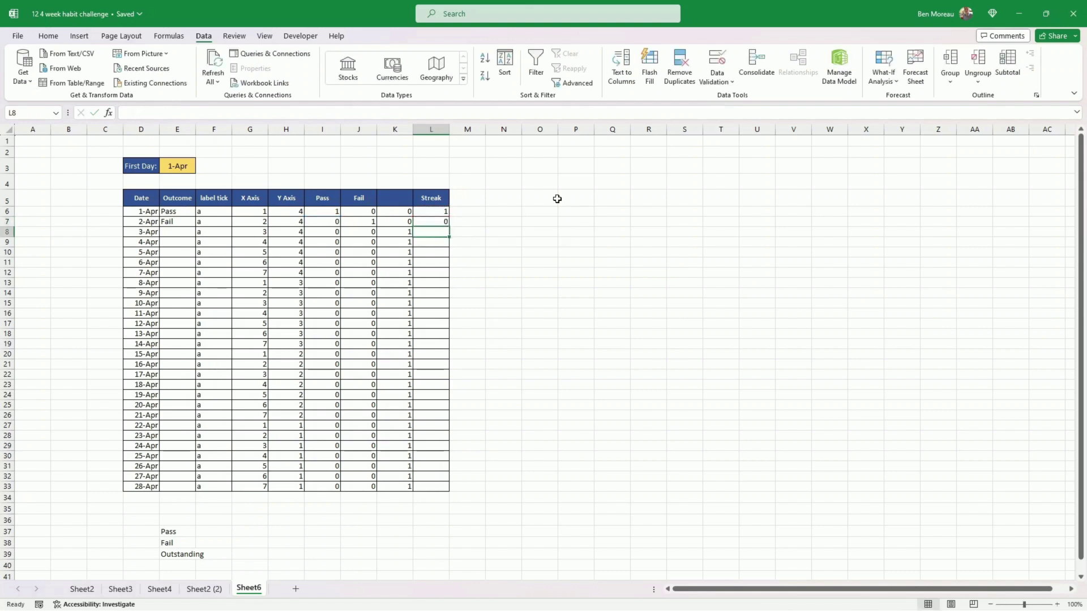
left_click(439, 222)
left_click_drag(449, 227, 445, 487)
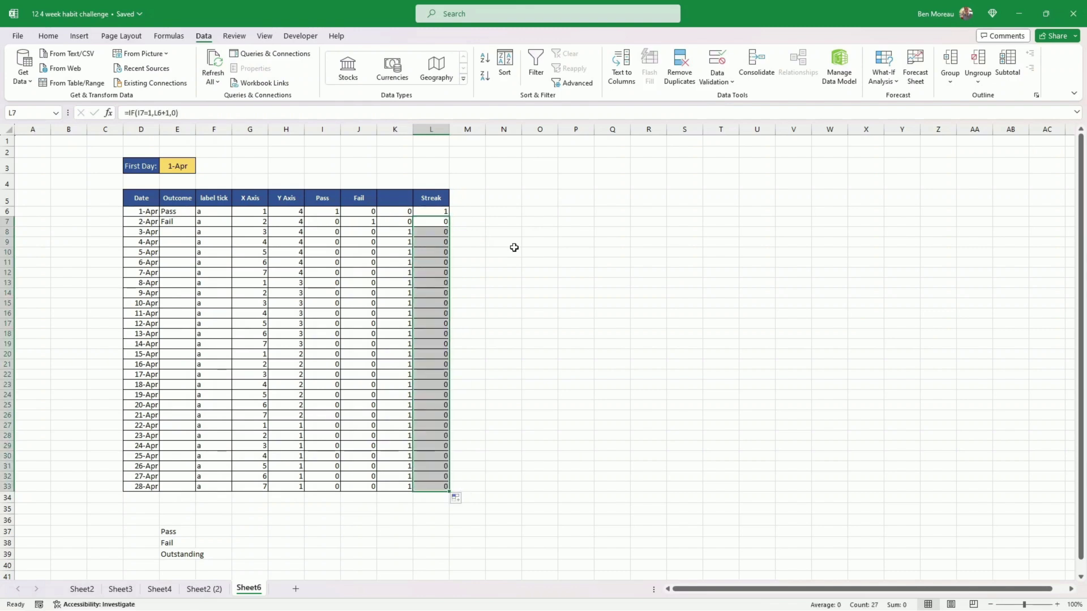
- Set the header above column K to =E39 so it reads Outstanding
left_click(404, 202)
type("=")
left_click(187, 555)
key("Return")
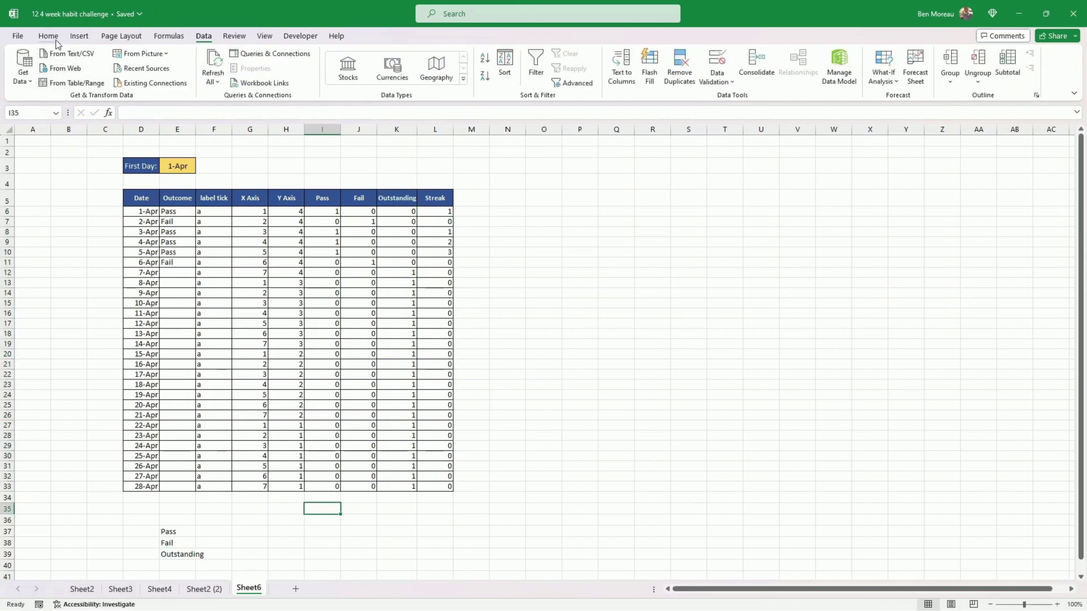
- AutoSum the Pass column in I35 and copy the total across J35:L35
left_click(48, 36)
left_click(878, 54)
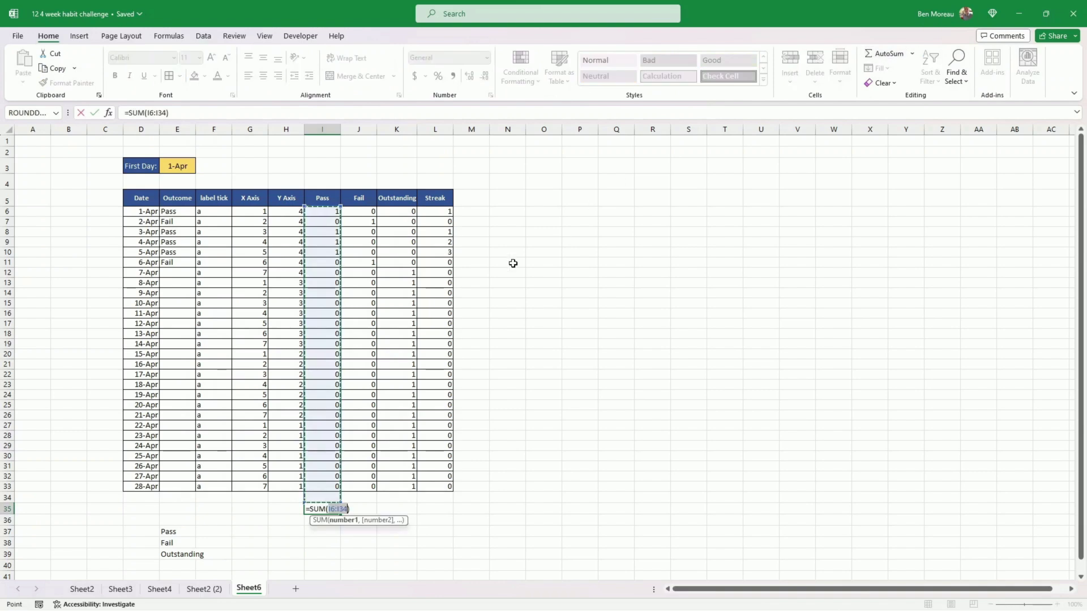
key("Return")
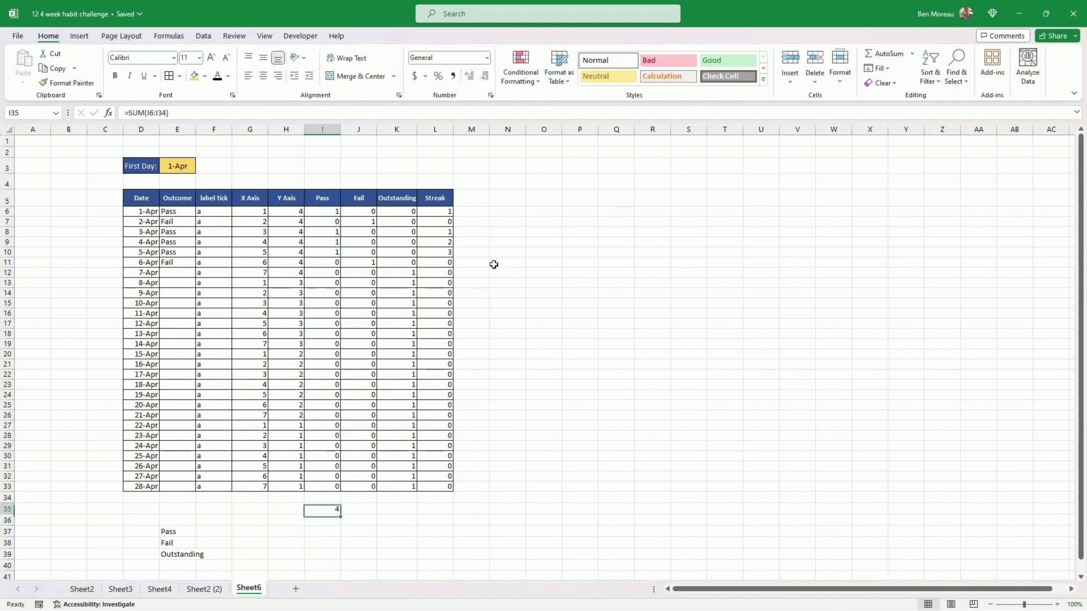
key("ctrl+c")
key("Right")
key("ctrl+v")
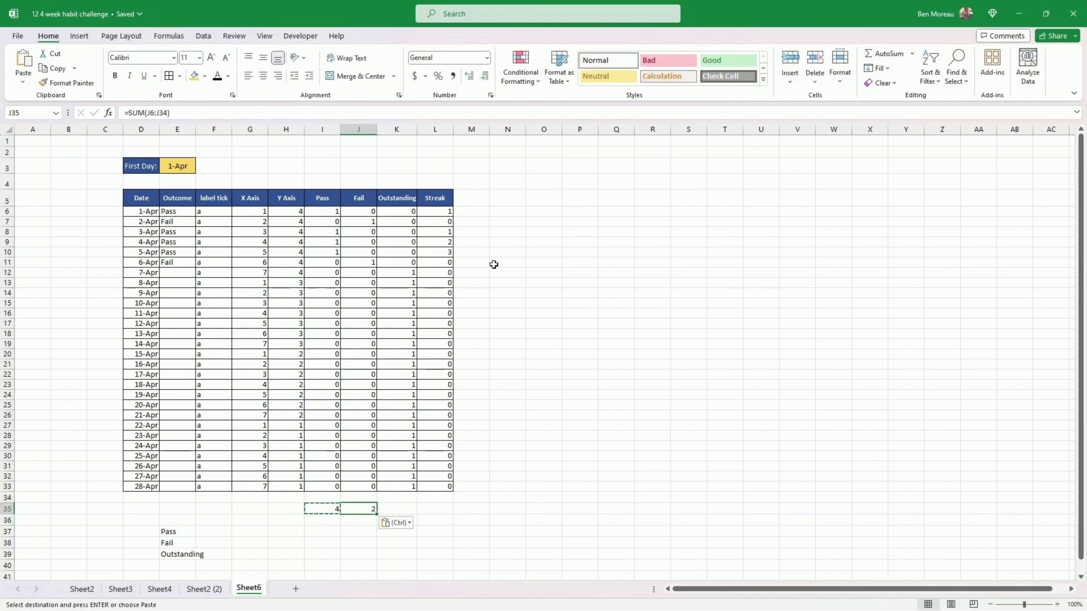
key("Right")
key("ctrl+v")
key("Right")
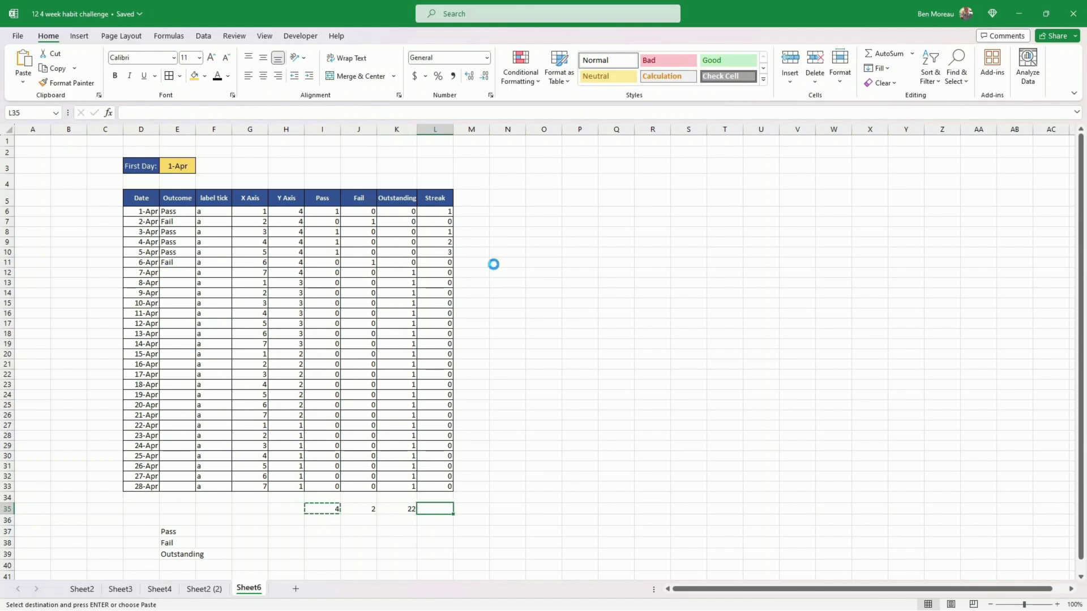
key("ctrl+v")
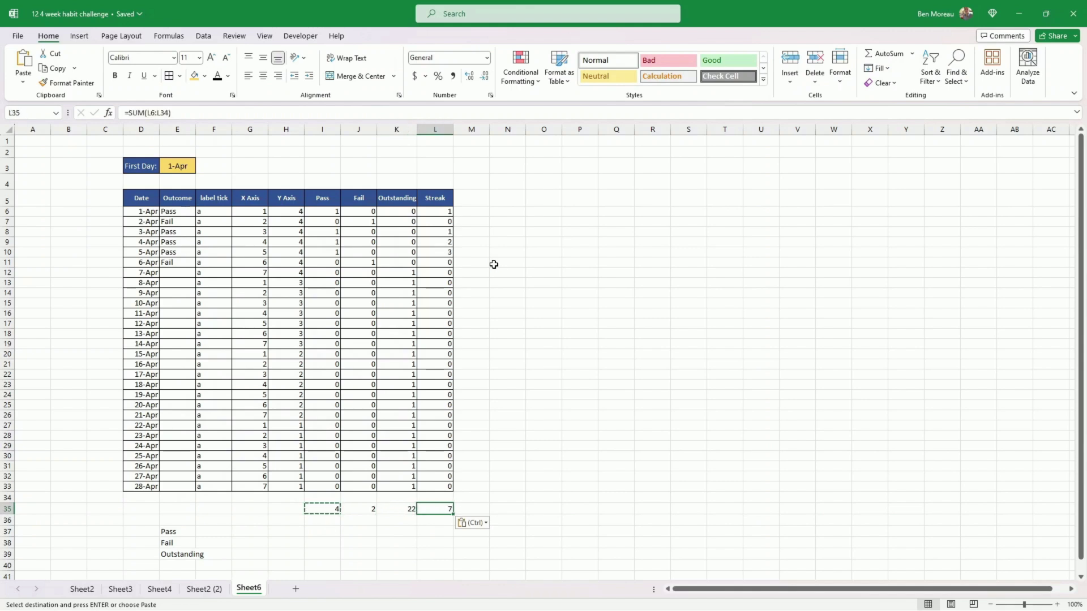
- Replace L35 with =MAX(L6:L33) to show the longest streak
type("=MAX(")
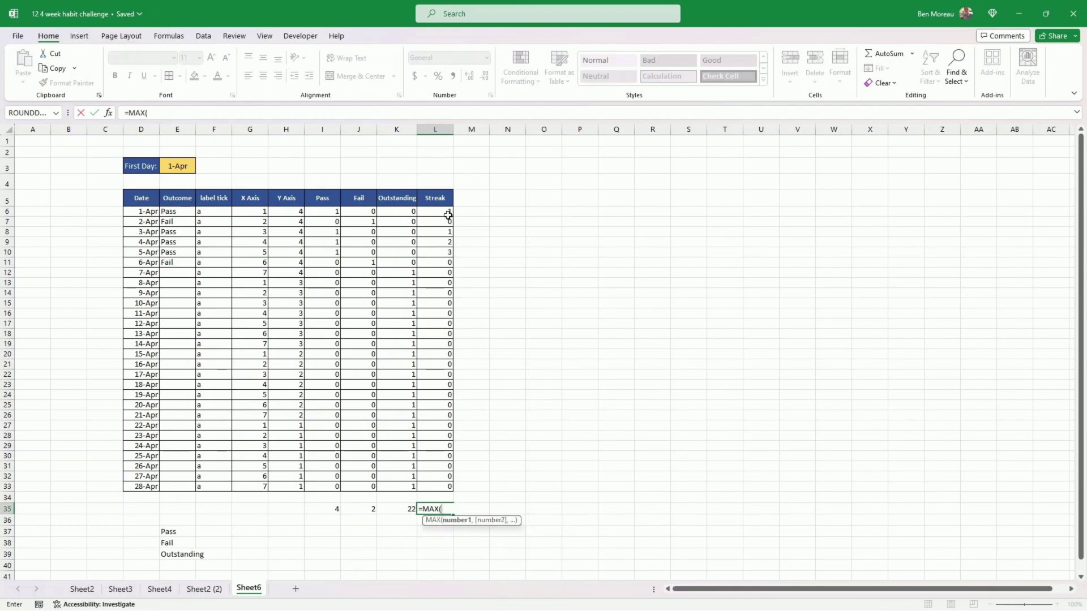
left_click_drag(447, 215, 436, 483)
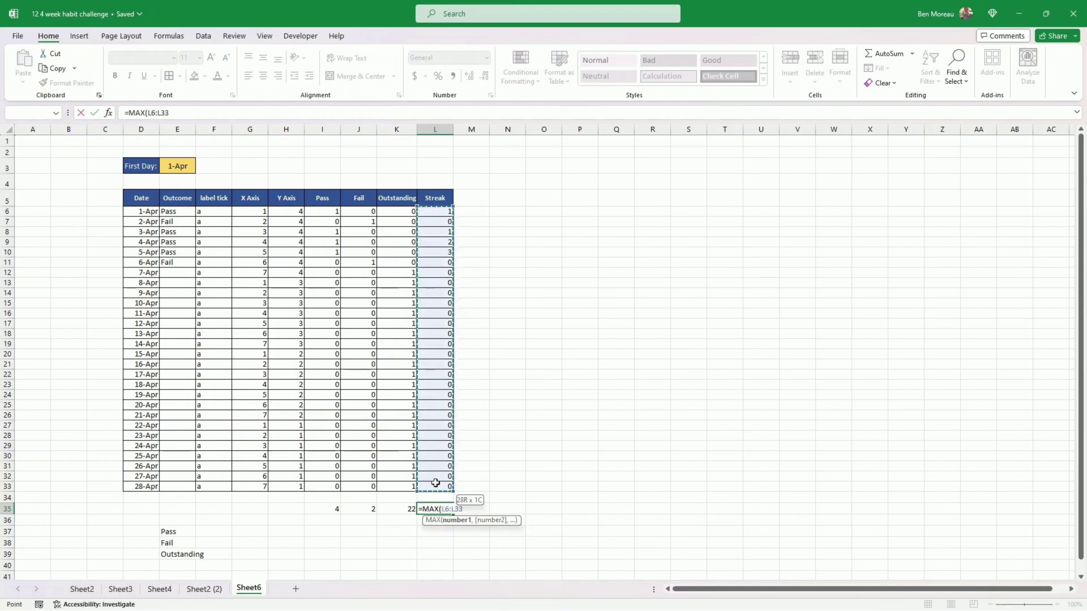
type(")")
key("Return")
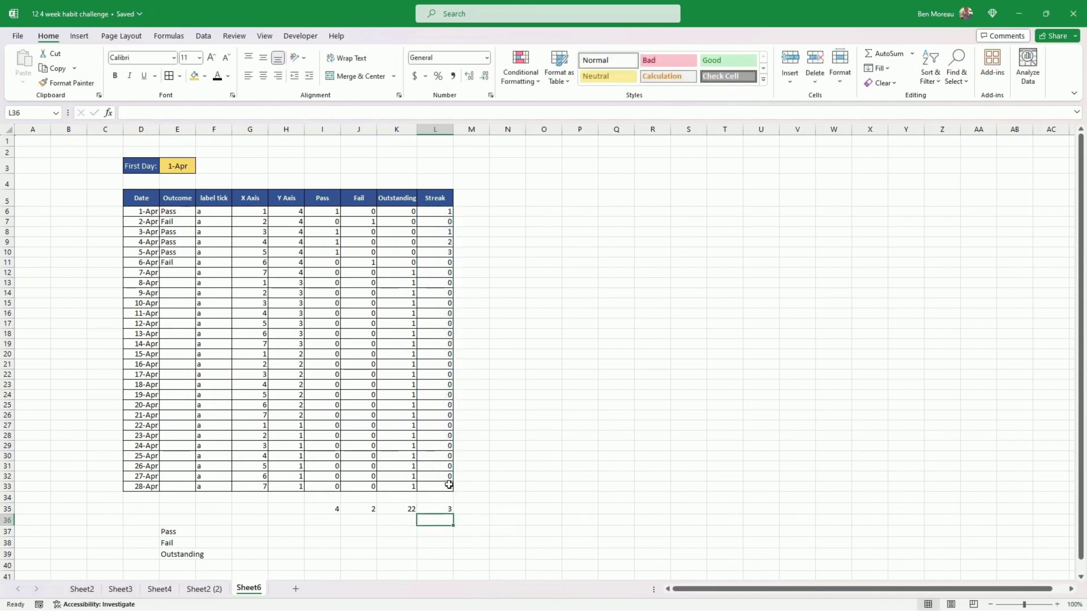
- Enter =I35/(I35+J35) in I36 and format it as a percentage
key("Up")
key("Left")
key("Left")
key("Left")
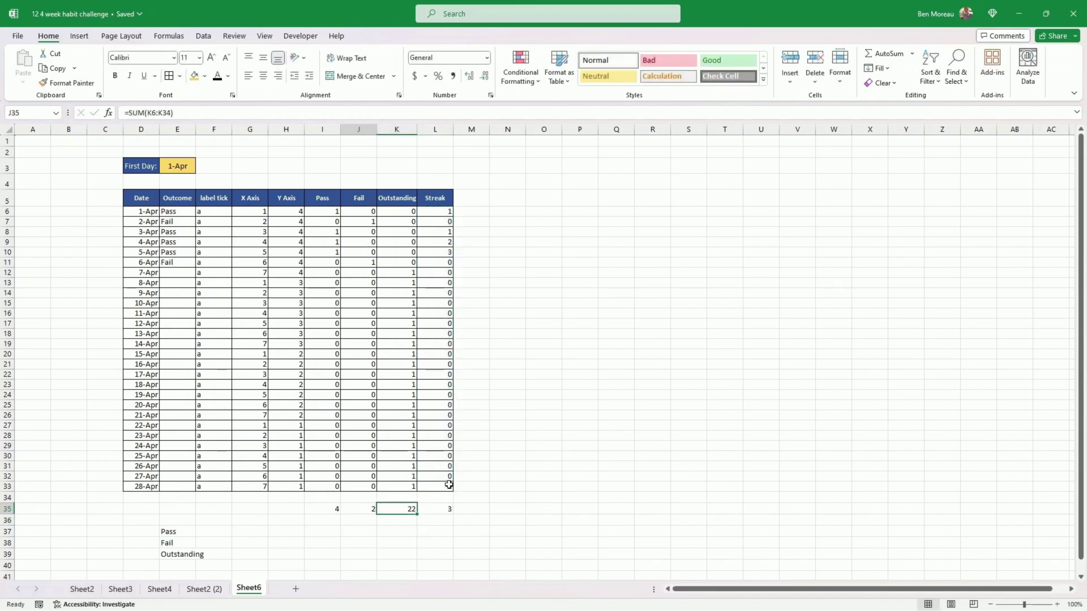
key("Down")
type("=")
key("Up")
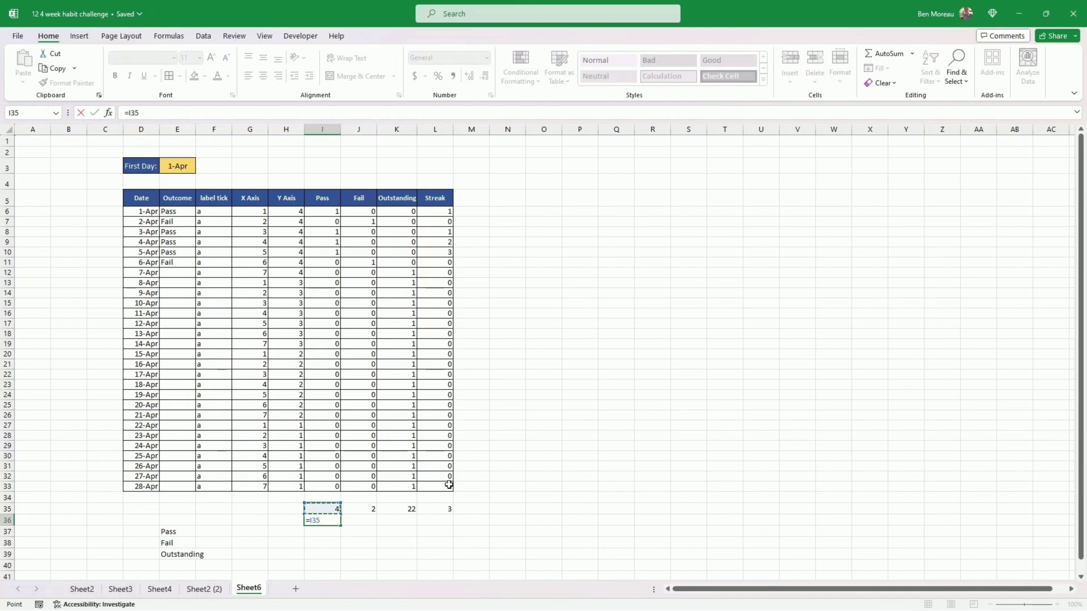
type("/(")
key("Up")
type("+")
key("Up")
key("Right")
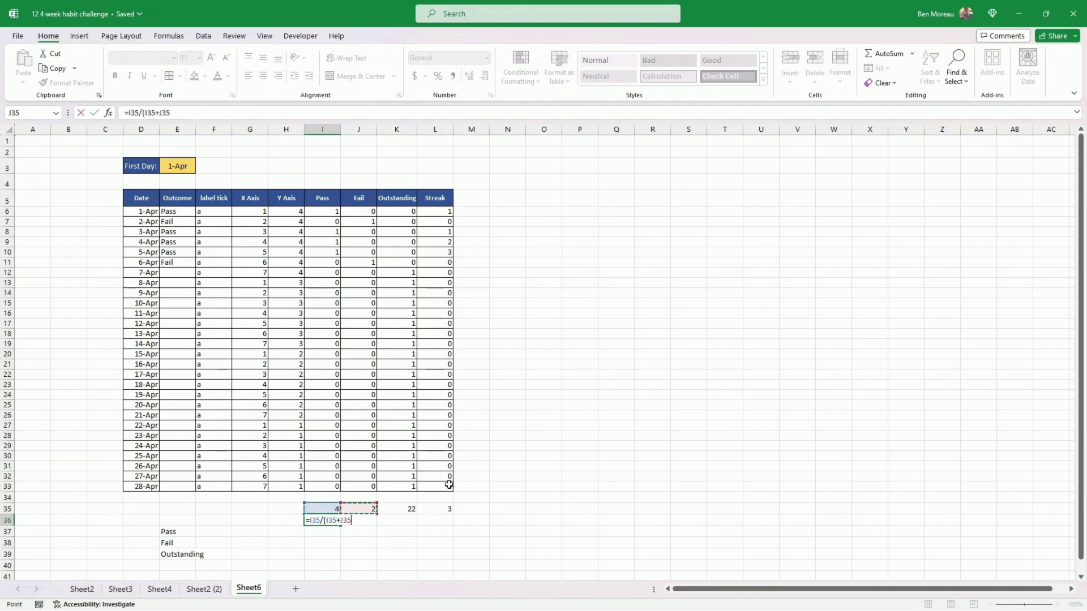
type(")")
key("ctrl+Return")
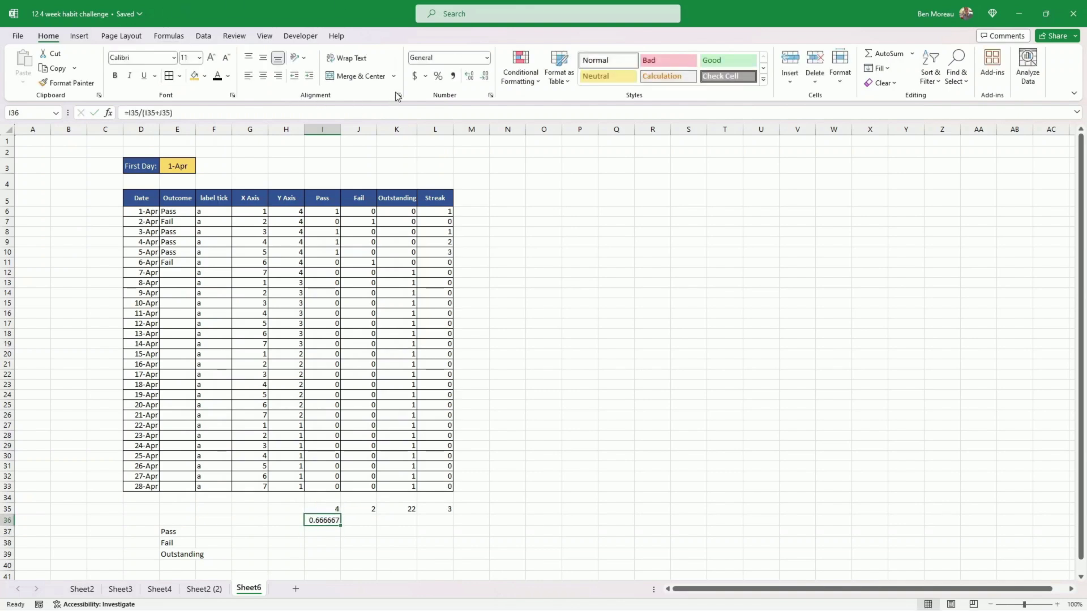
left_click(438, 77)
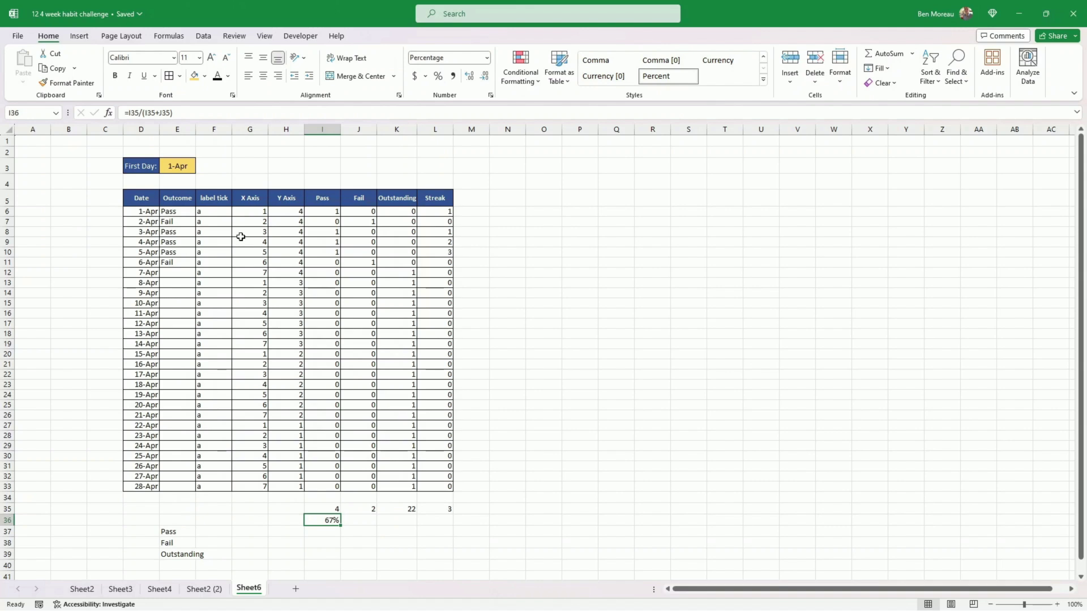
- Mark 7-Apr as Pass in E12 and widen column B
left_click(180, 272)
left_click(200, 273)
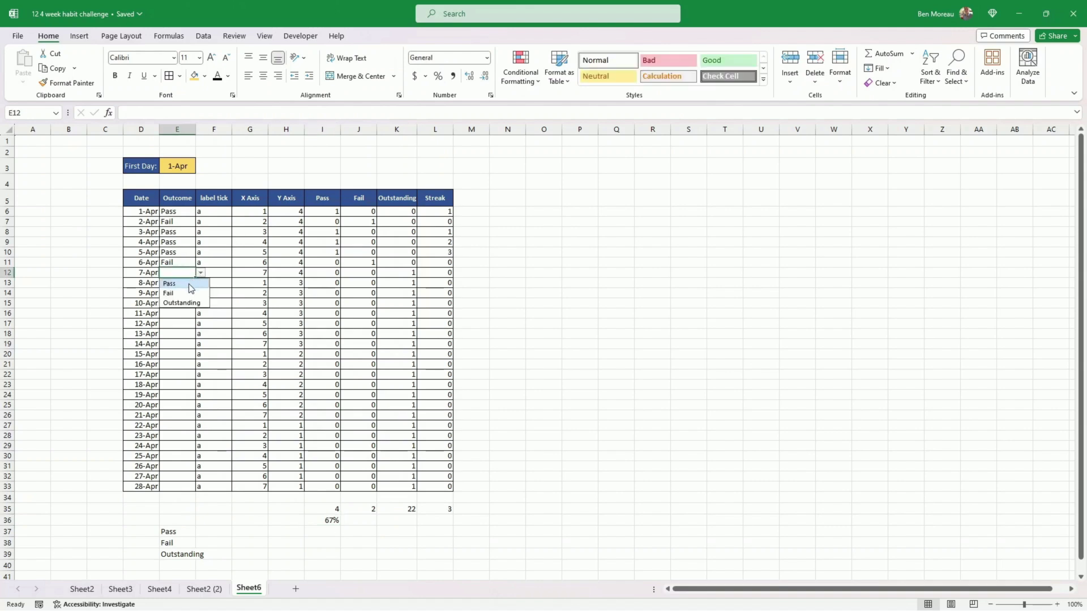
left_click(170, 283)
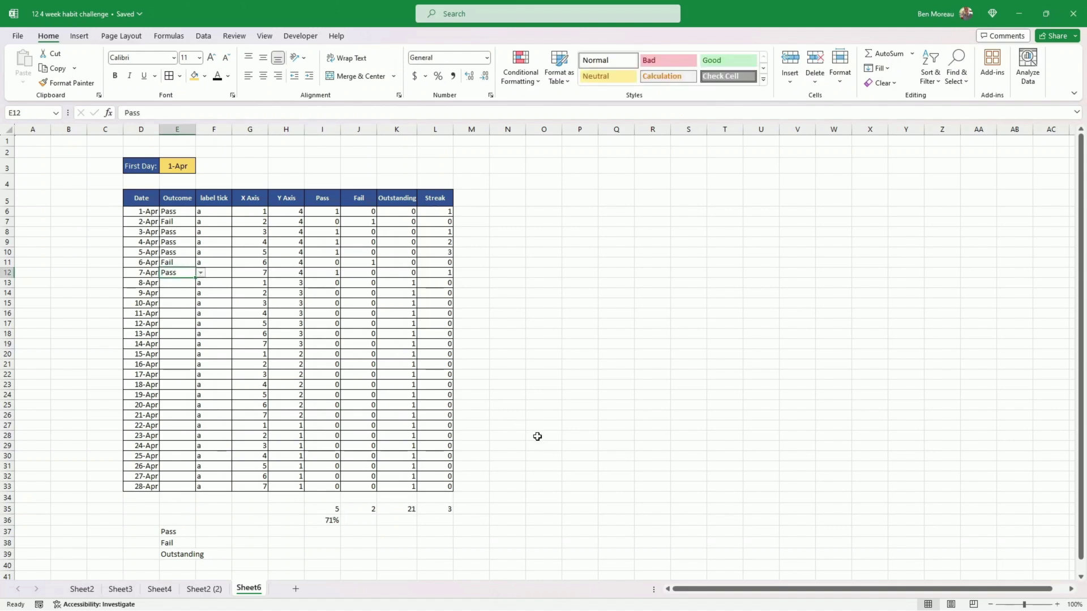
left_click_drag(86, 130, 548, 126)
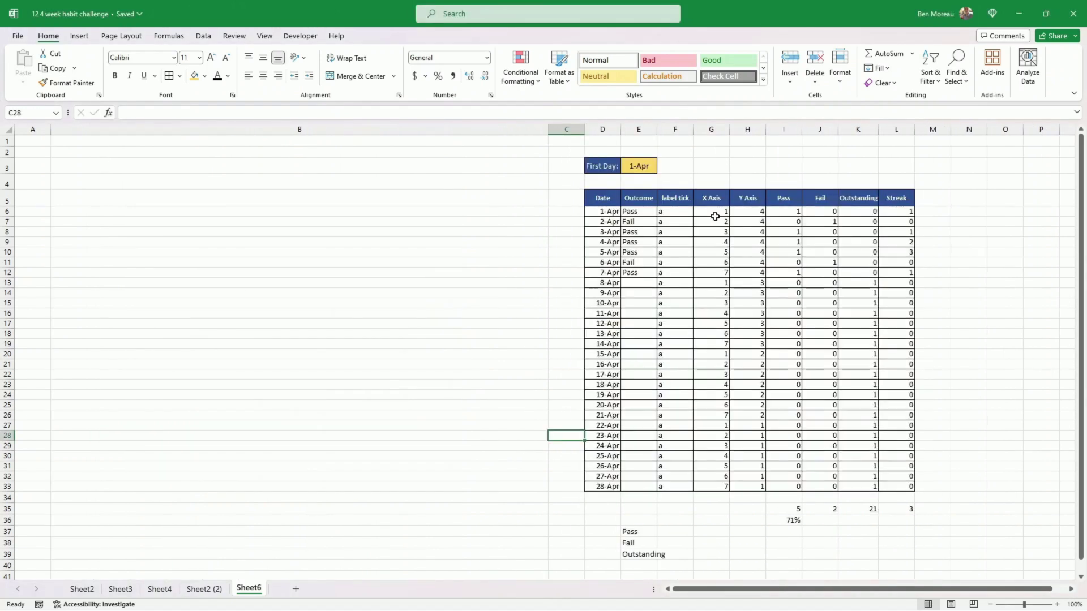
- Insert a bubble chart from the X Axis, Y Axis and Pass data in G6:I33
left_click_drag(712, 211, 782, 485)
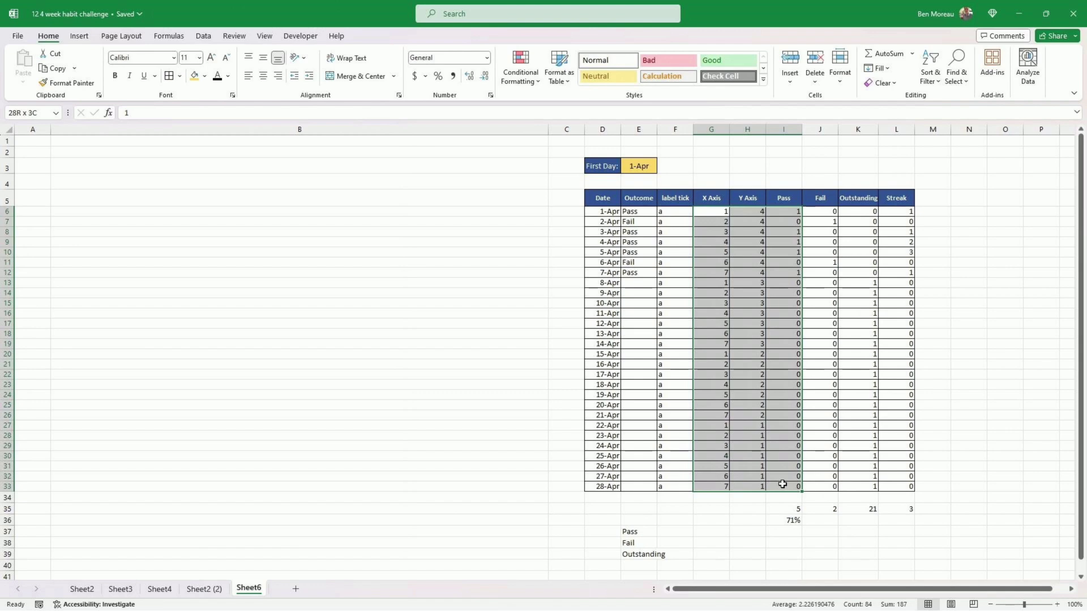
left_click_drag(782, 485, 779, 484)
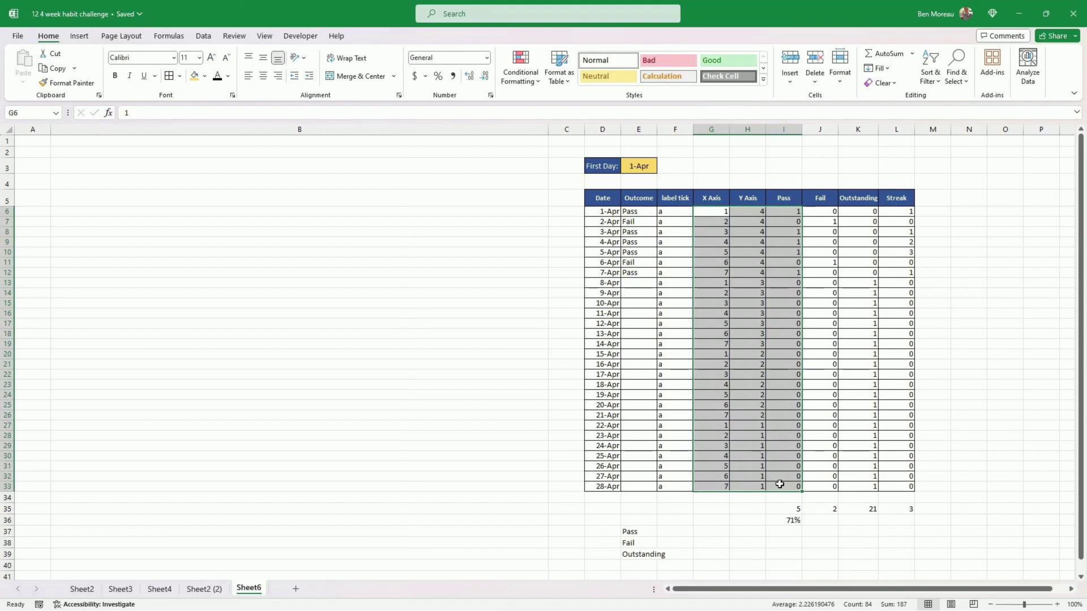
left_click(79, 37)
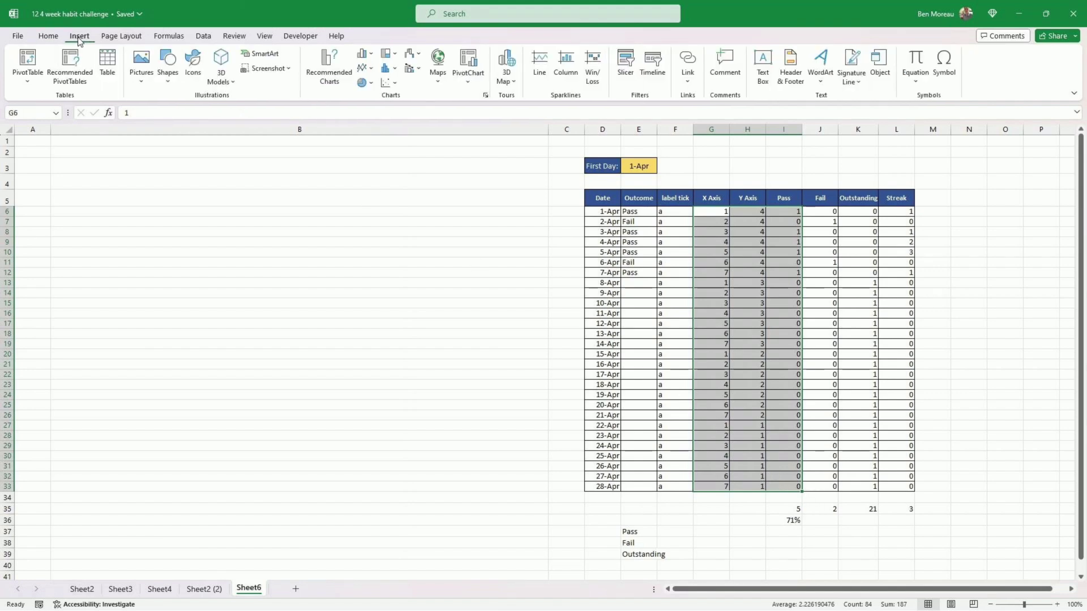
left_click(394, 84)
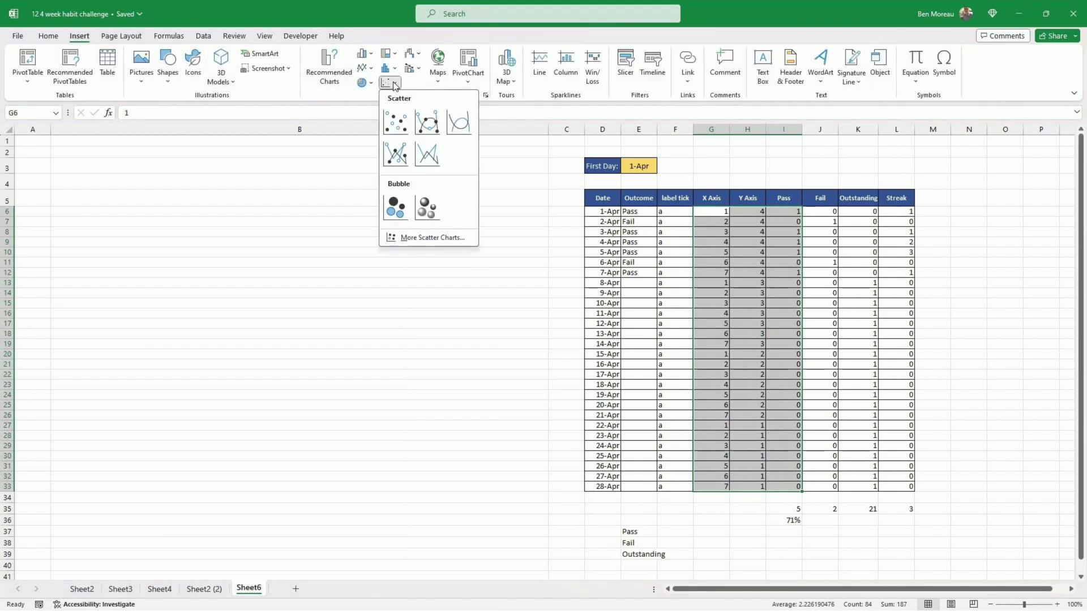
left_click(399, 211)
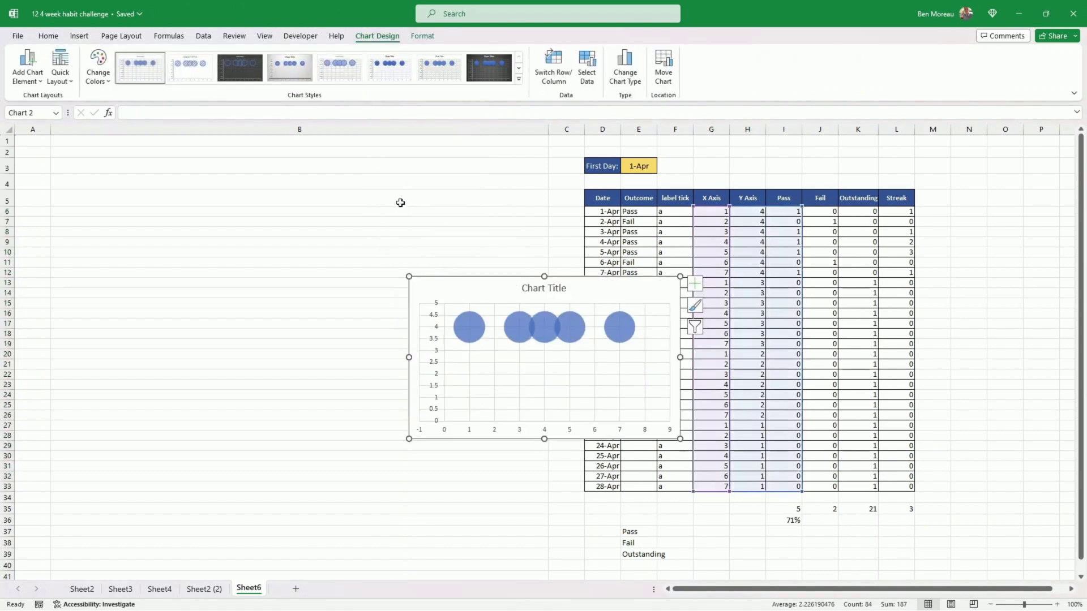
- Add a bubble series with X G6:G33, Y H6:H33 and sizes from column J
right_click(555, 382)
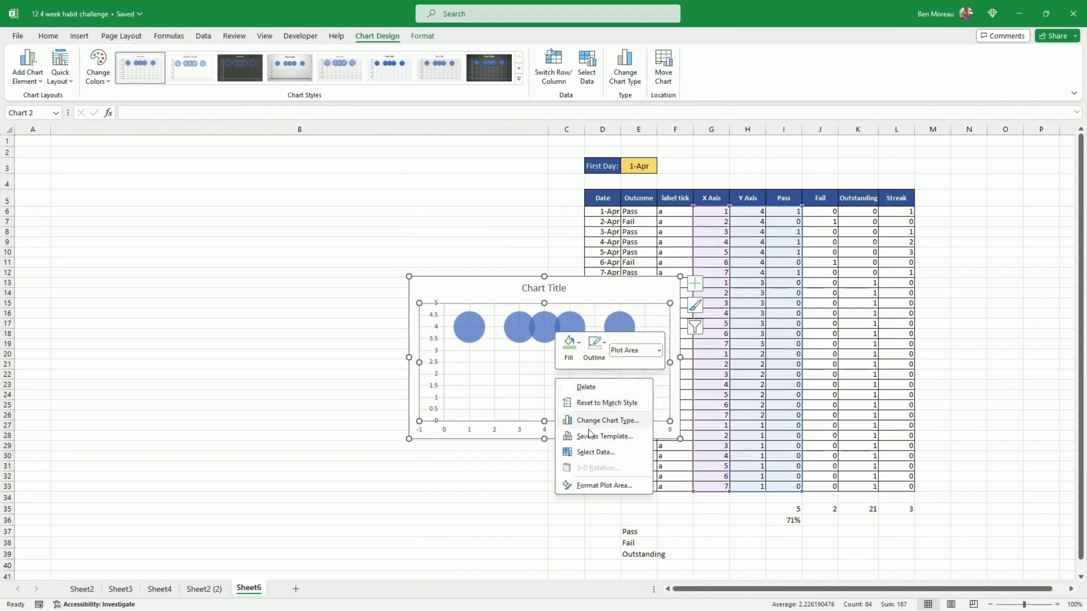
left_click(591, 452)
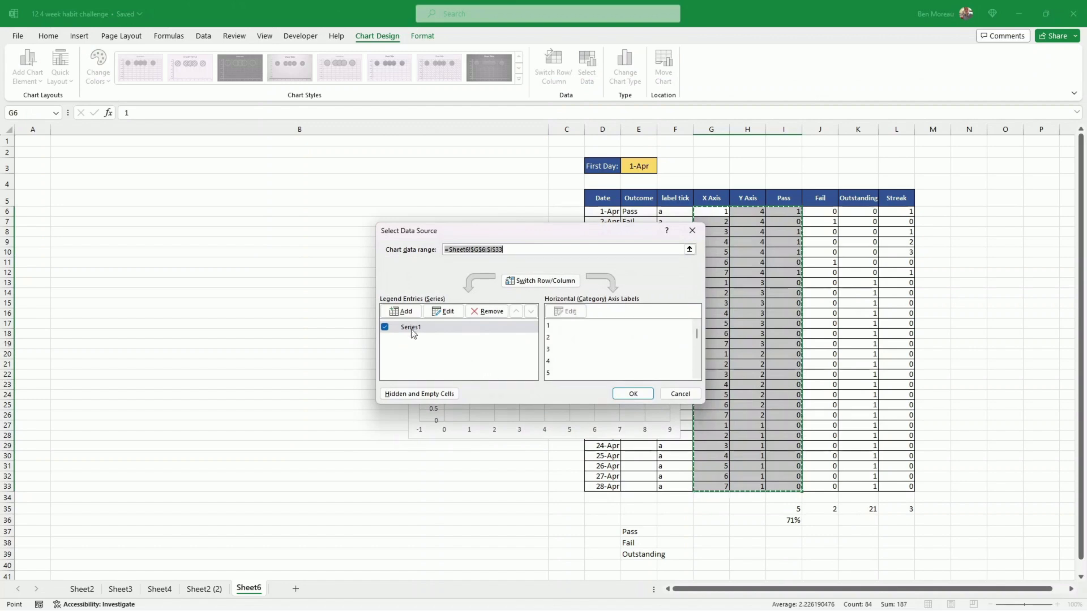
left_click(403, 312)
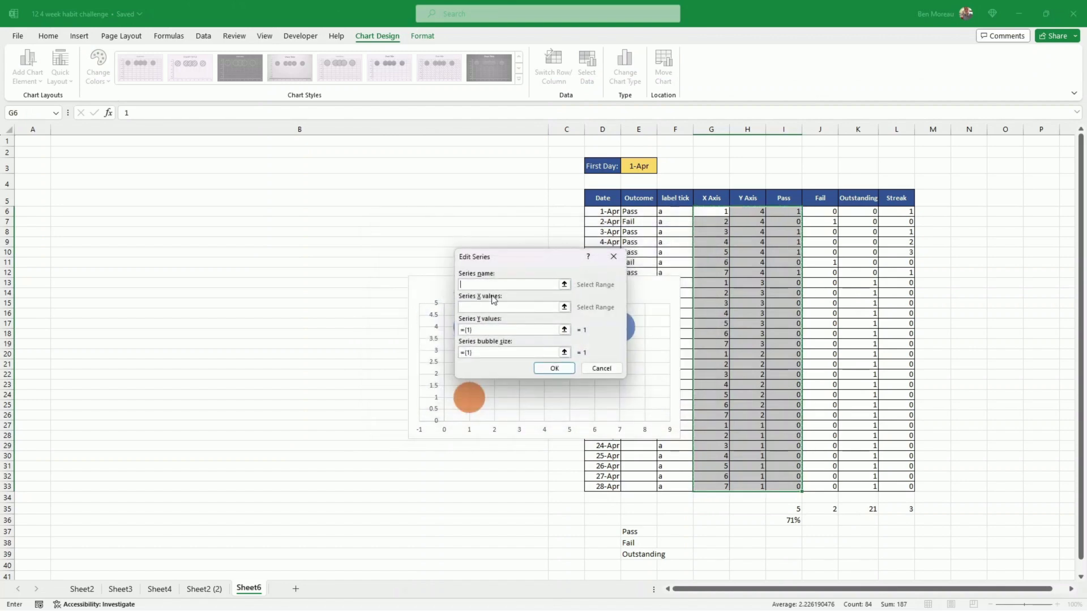
left_click(502, 305)
left_click_drag(712, 211, 720, 488)
left_click(529, 330)
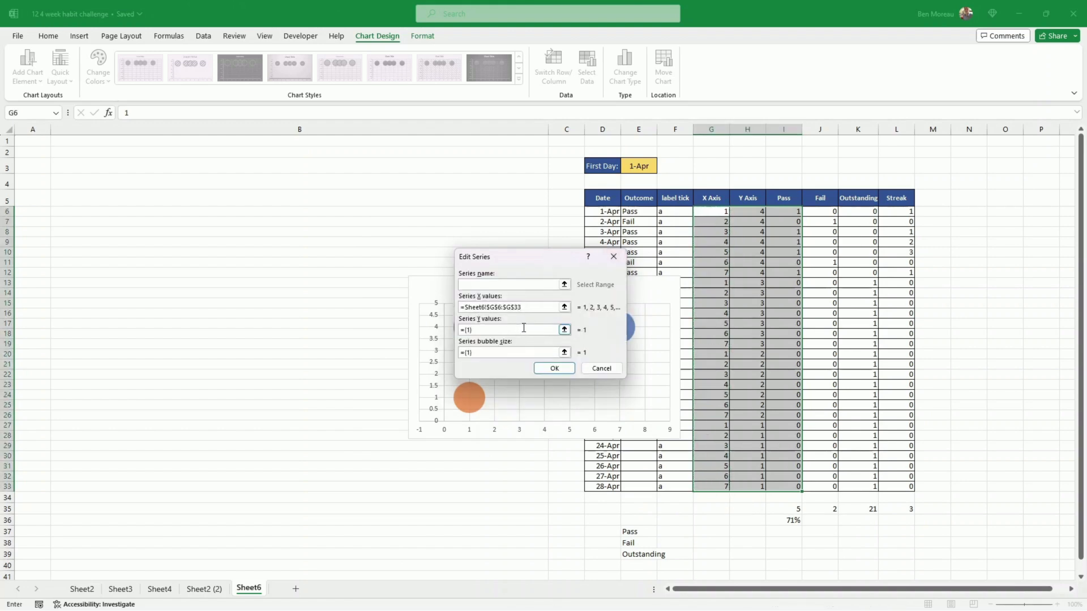
key("BackSpace")
key("BackSpace")
key("BackSpace")
key("BackSpace")
left_click_drag(750, 212, 744, 467)
left_click(502, 353)
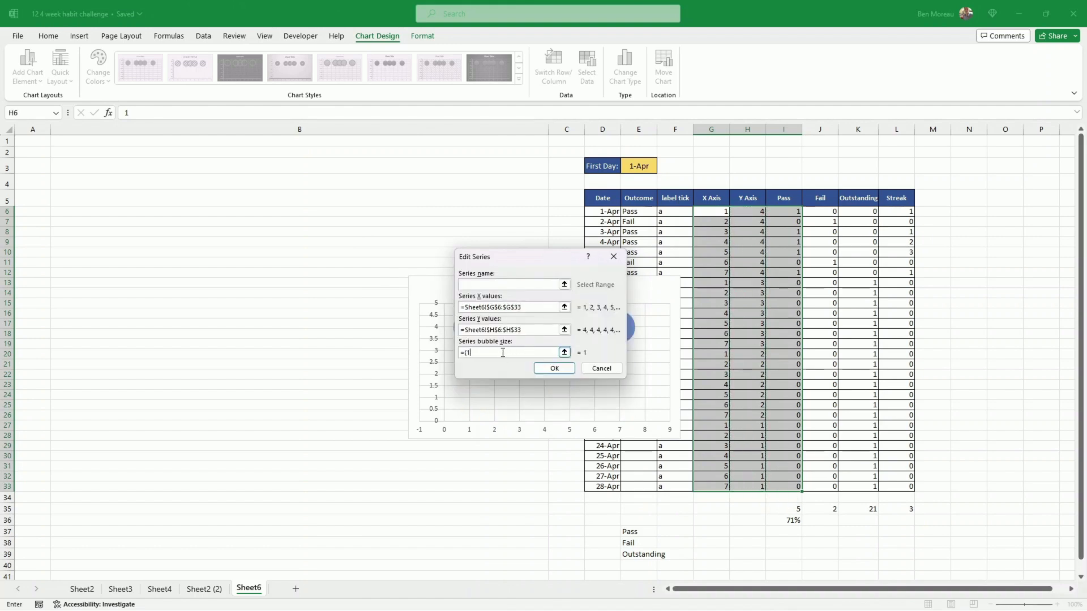
key("BackSpace")
key("BackSpace")
key("BackSpace")
left_click_drag(819, 212, 820, 488)
left_click(554, 369)
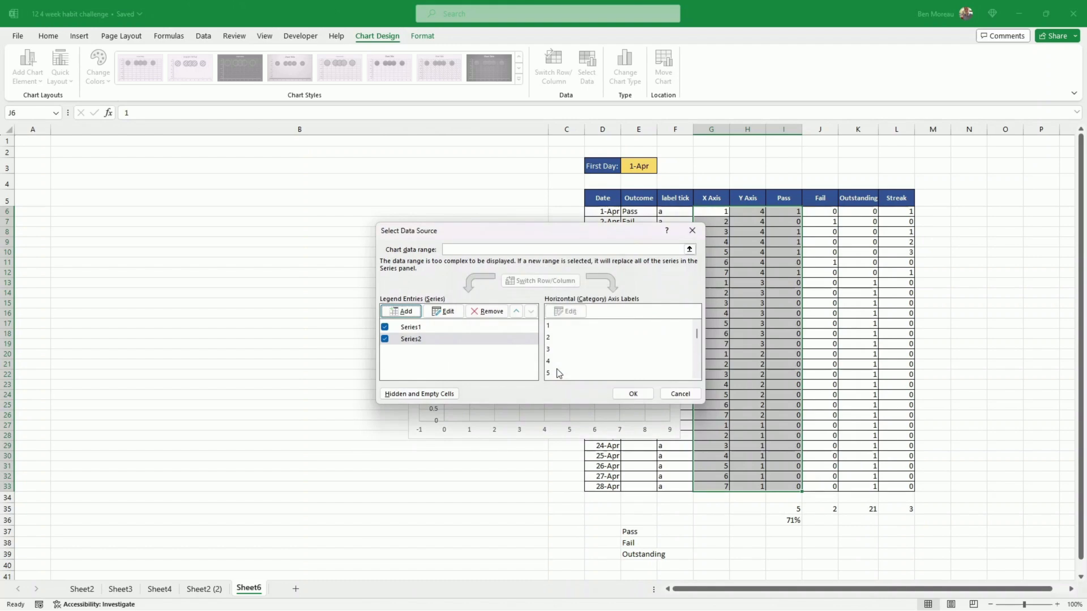
- Add another series with X G6:G33, Y H6:H33, sizes K6:K33, and move the chart left
left_click(406, 312)
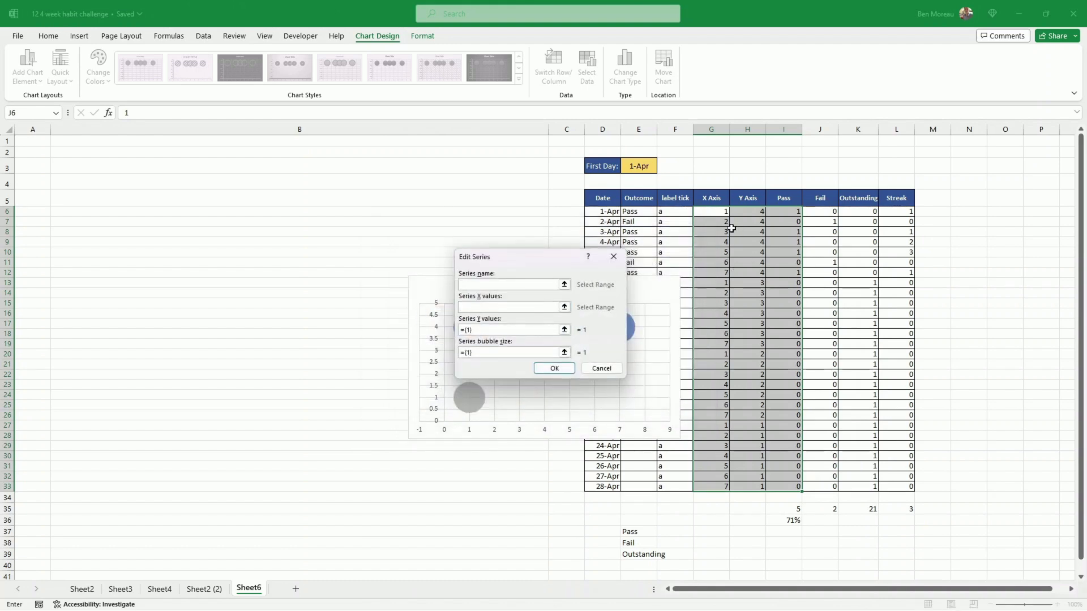
left_click_drag(707, 212, 715, 484)
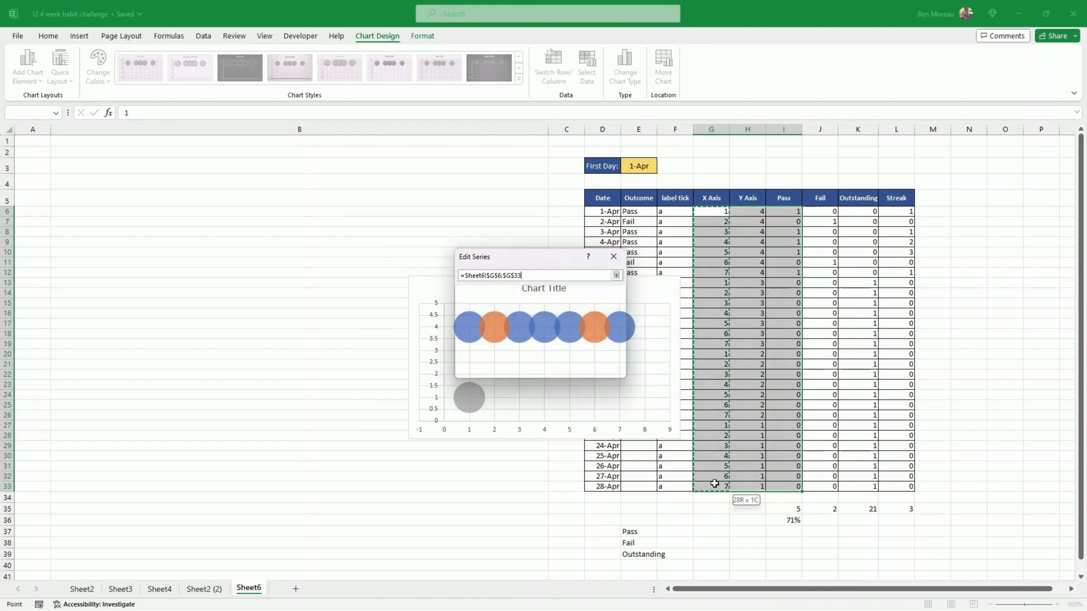
left_click(519, 329)
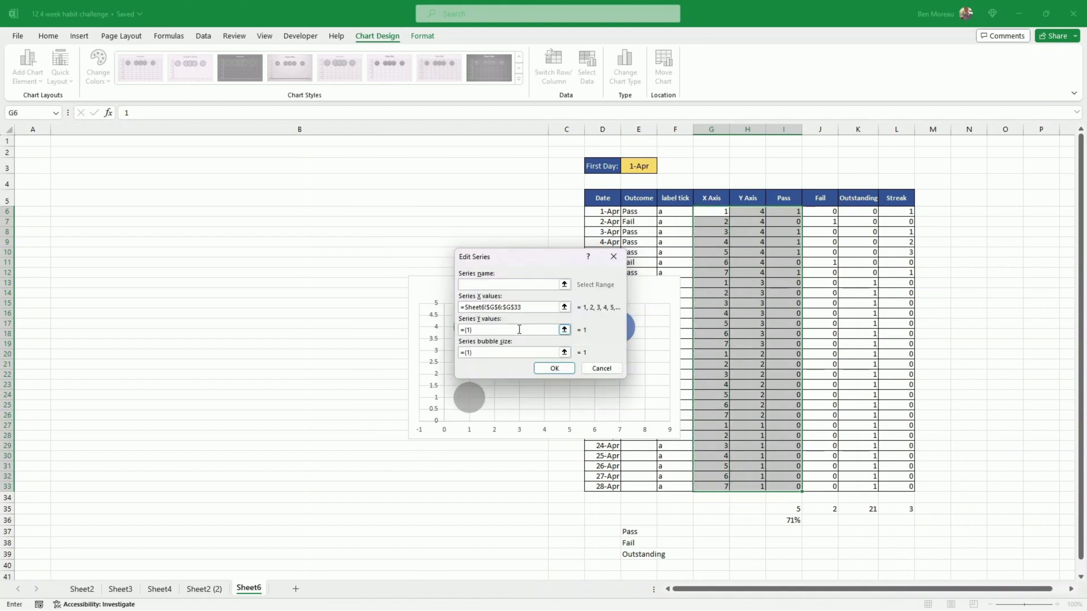
key("BackSpace")
key("BackSpace")
key("BackSpace")
key("BackSpace")
left_click_drag(748, 213, 759, 488)
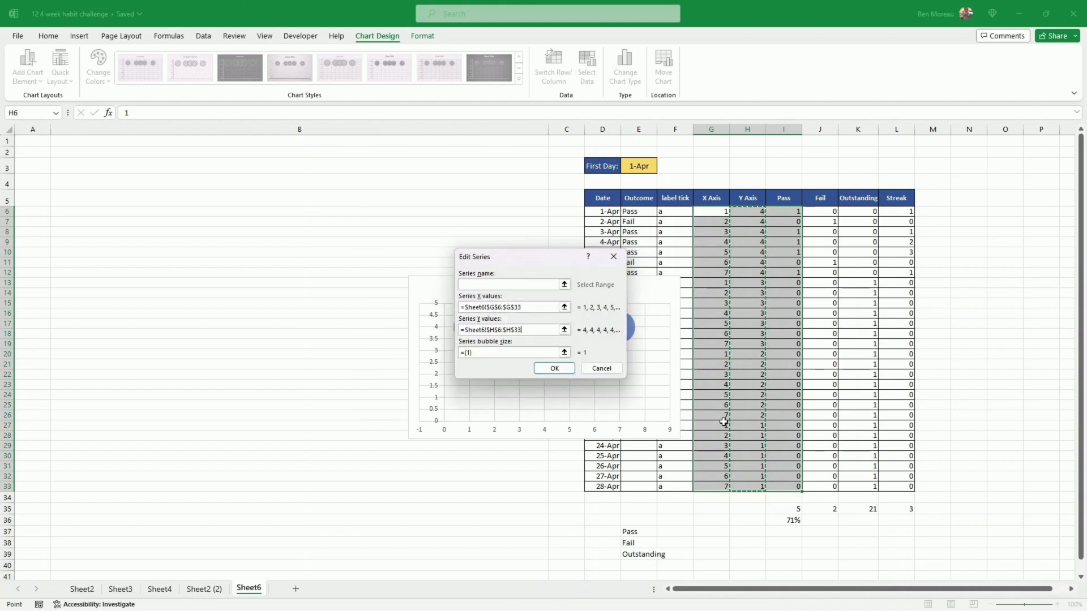
left_click(521, 352)
key("BackSpace")
key("BackSpace")
left_click_drag(855, 213, 859, 488)
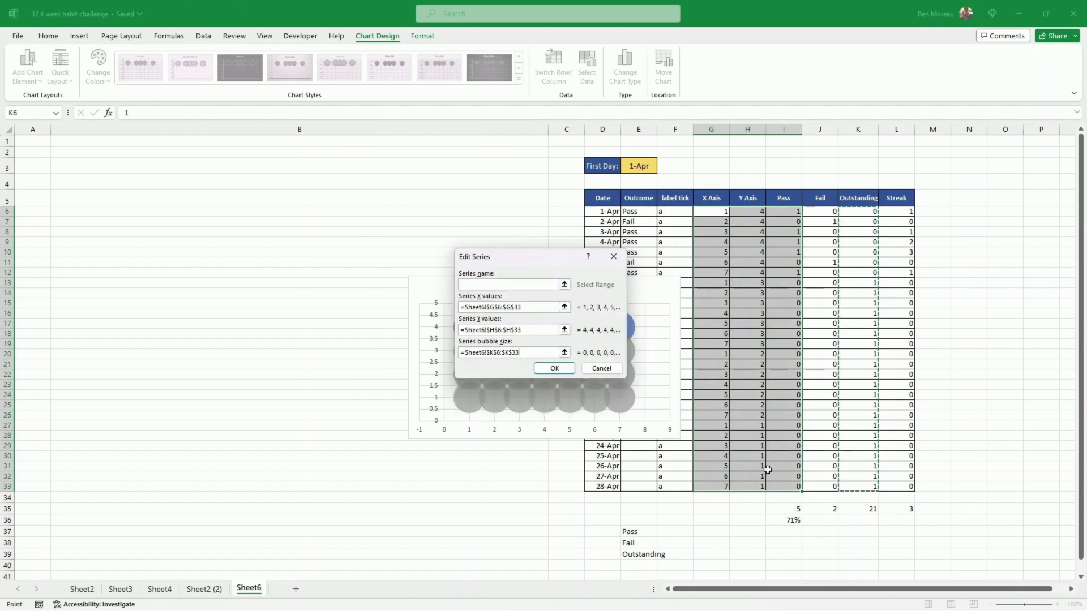
left_click(558, 371)
left_click(635, 393)
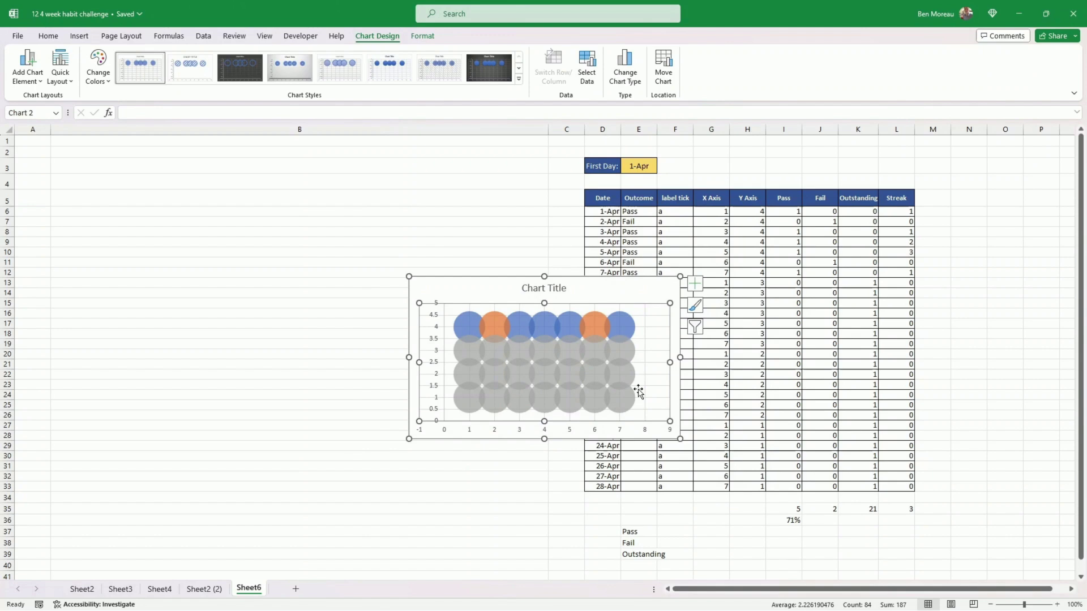
left_click_drag(642, 436, 497, 333)
- Set the grey series' bubble size scale to 60 and enlarge the chart
left_click(467, 303)
right_click(467, 304)
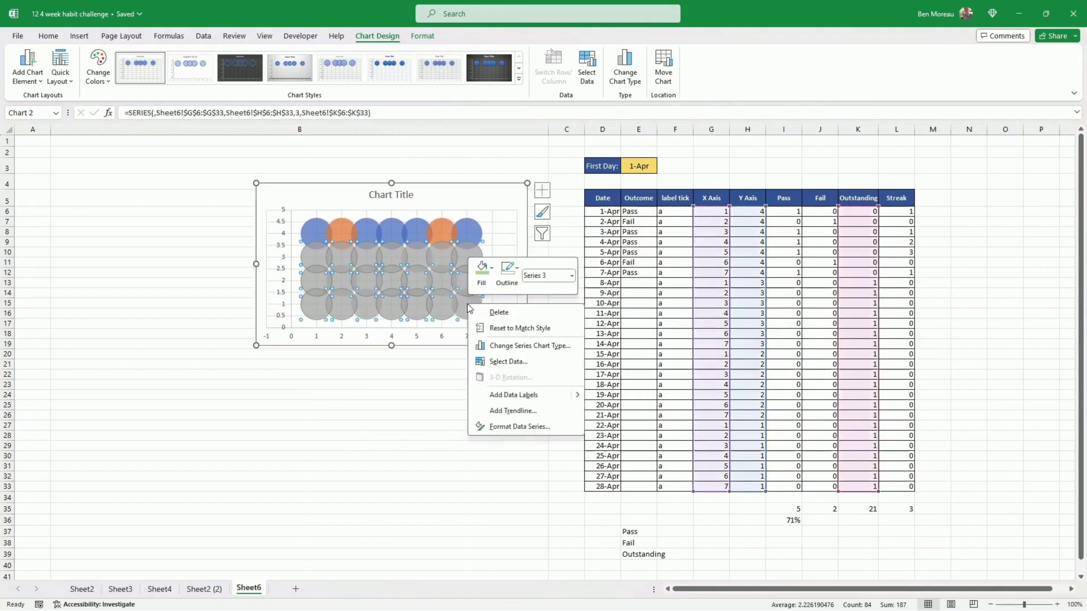
left_click(518, 427)
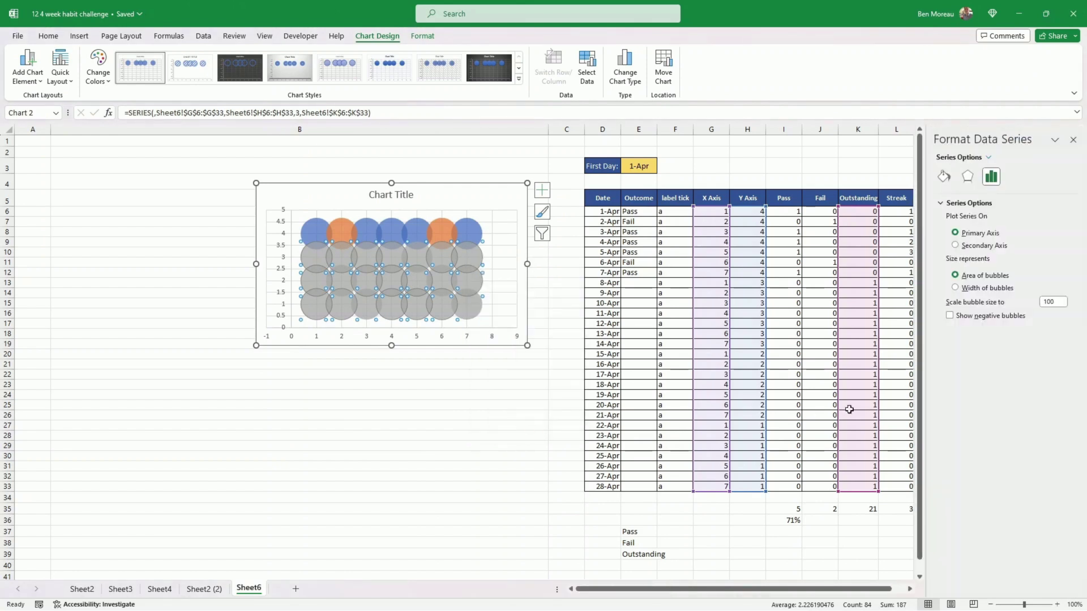
double_click(1054, 302)
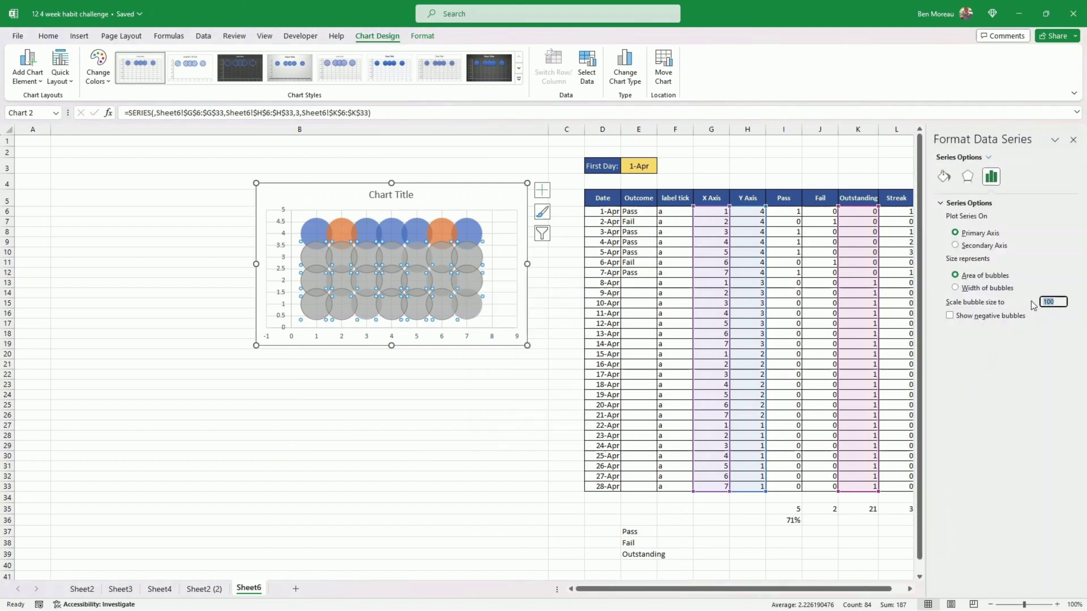
type("50")
key("Return")
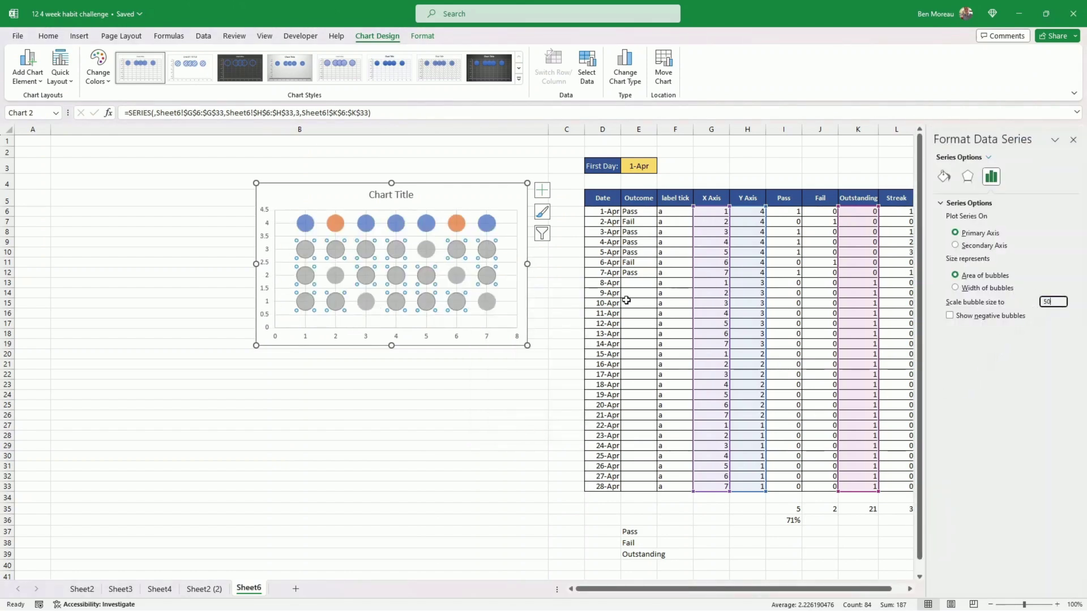
left_click_drag(502, 337, 550, 360)
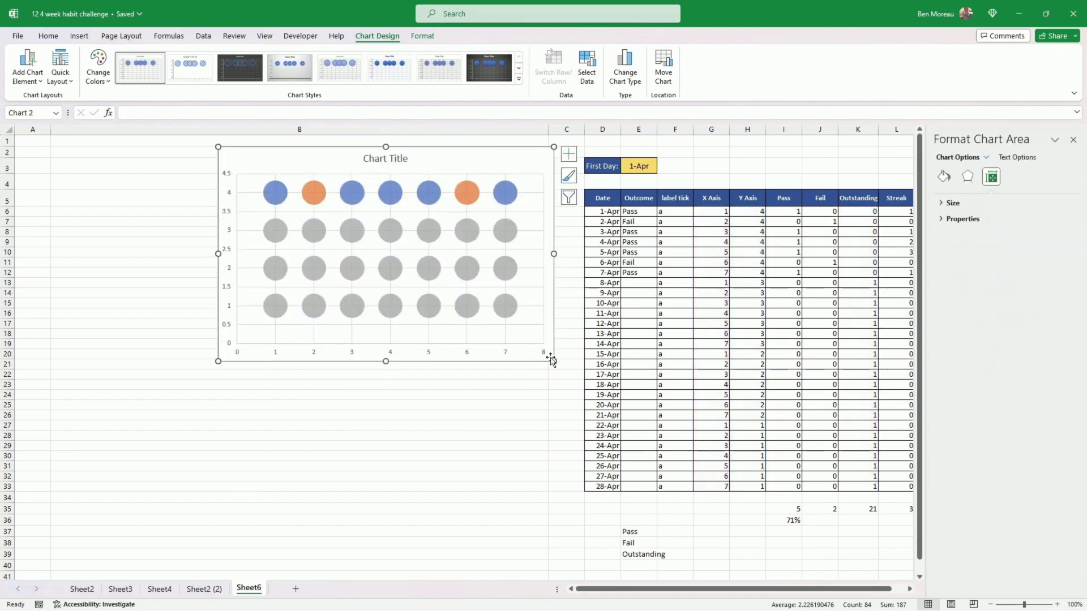
key("Down")
double_click(1054, 302)
type("60")
key("Return")
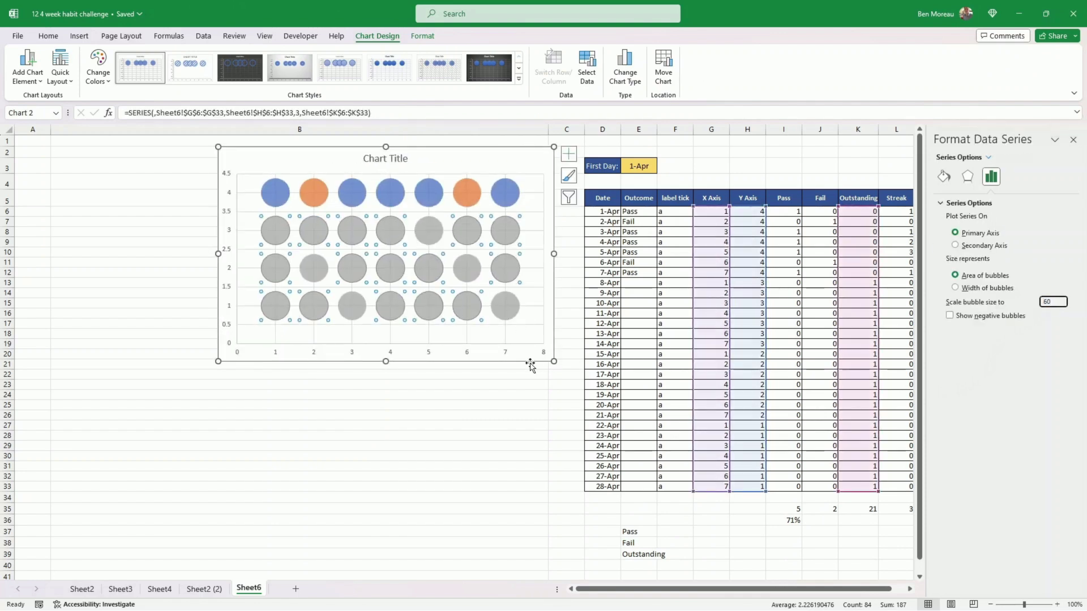
left_click(510, 393)
left_click(283, 196)
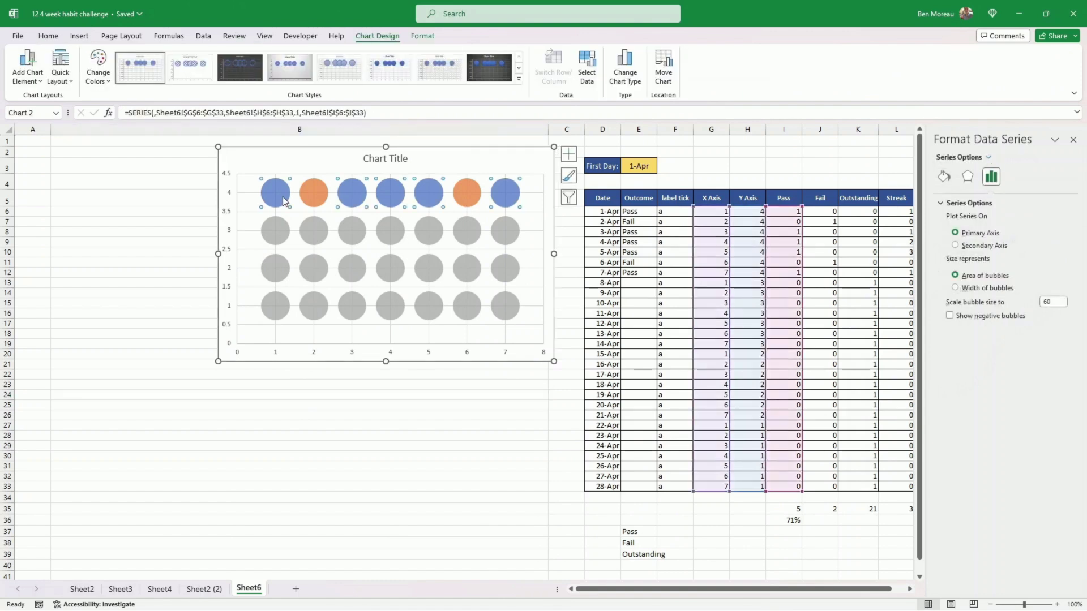
- Fill the Pass bubbles green with a dark-variation gradient
left_click(425, 34)
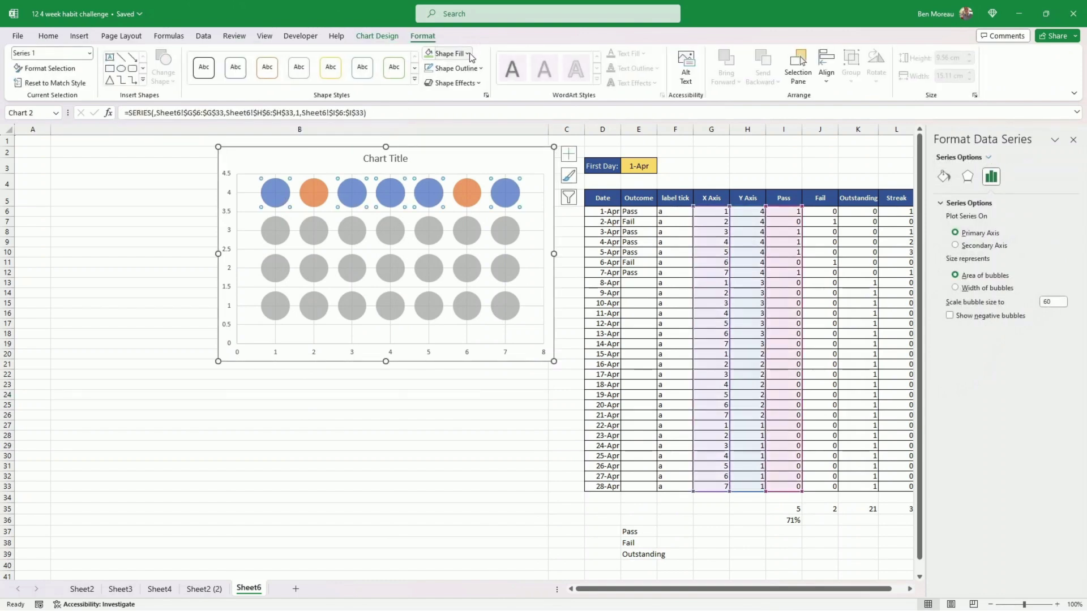
left_click(468, 54)
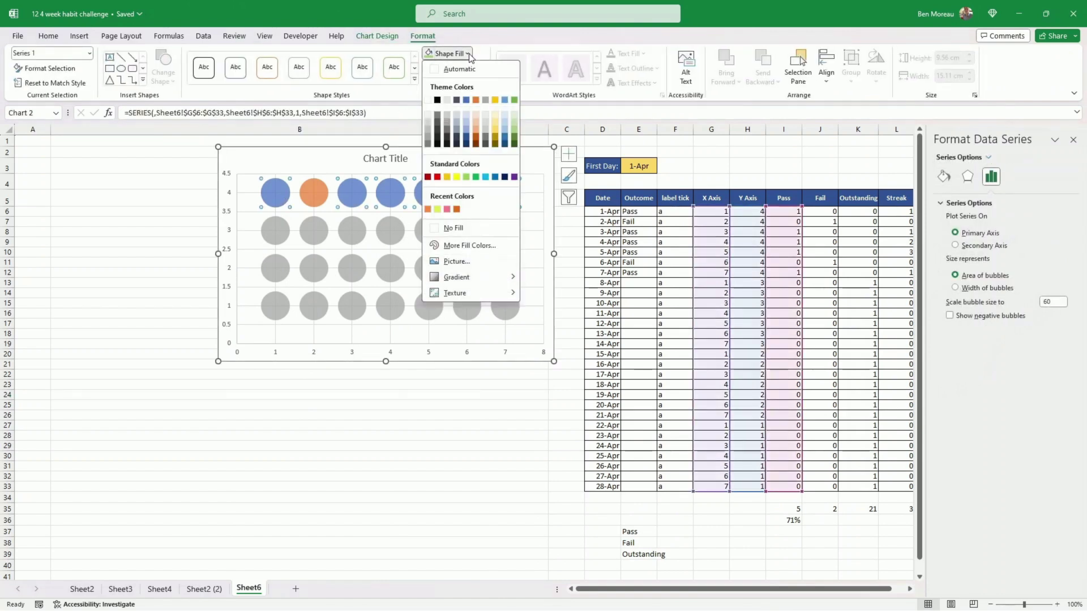
left_click(475, 177)
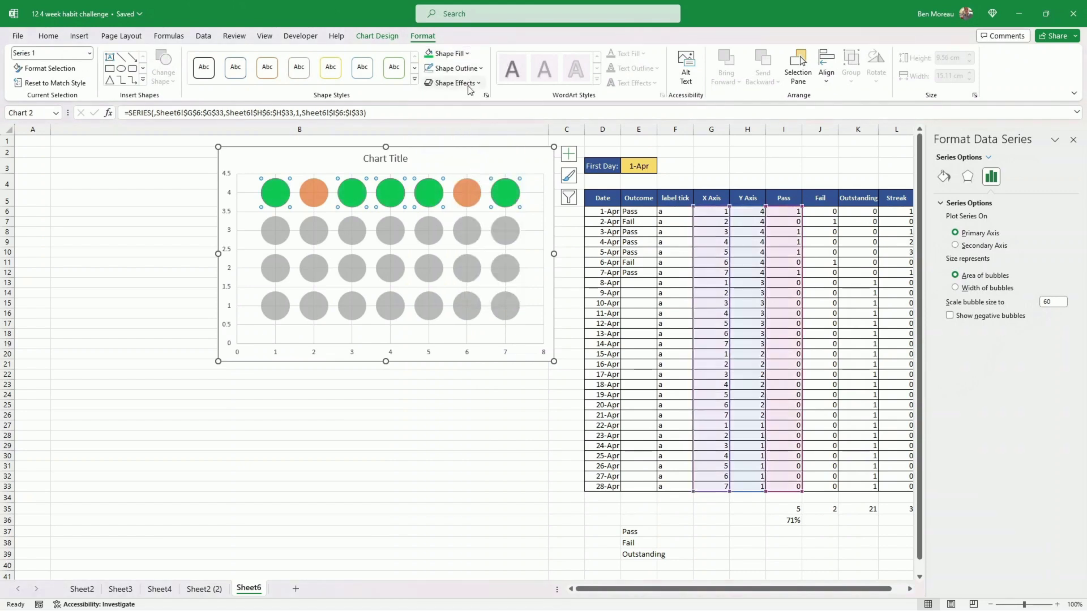
left_click(468, 54)
mouse_move(468, 278)
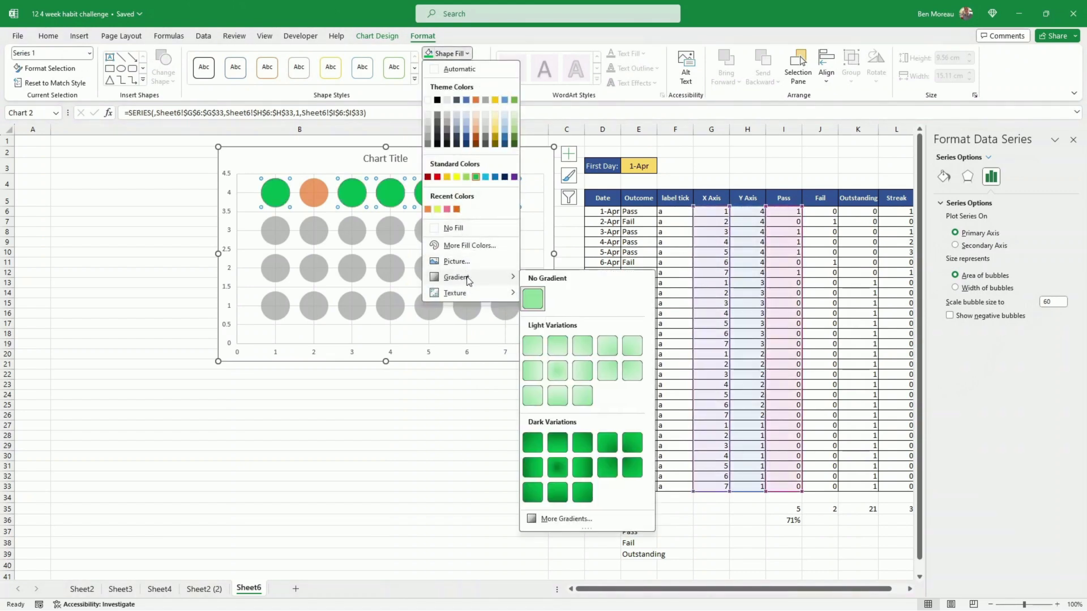
left_click(533, 467)
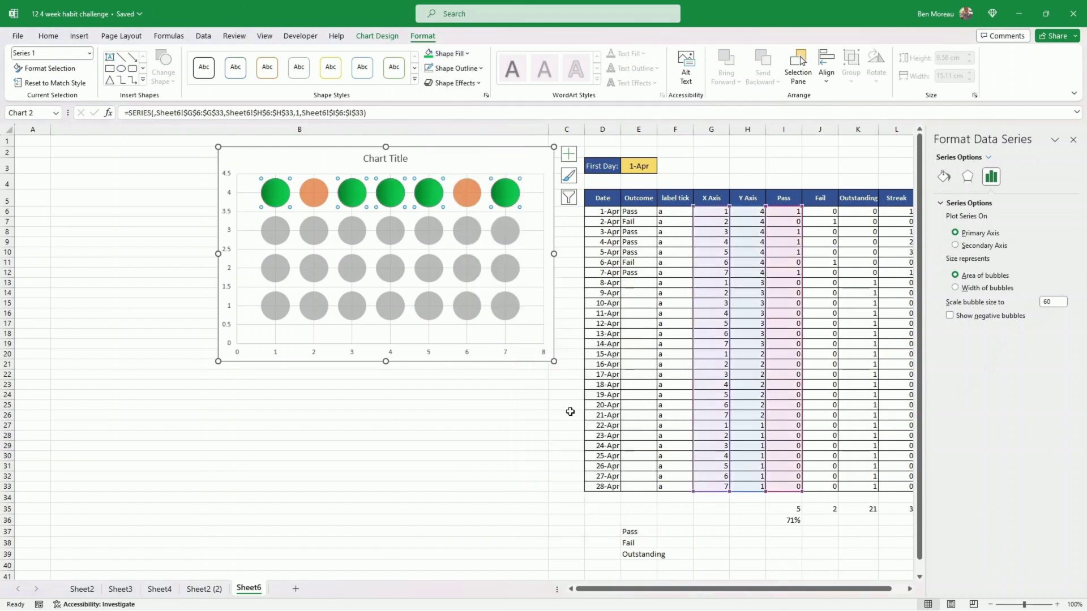
- Add centred data labels to the green bubbles, taking their text from F6:F33
right_click(510, 201)
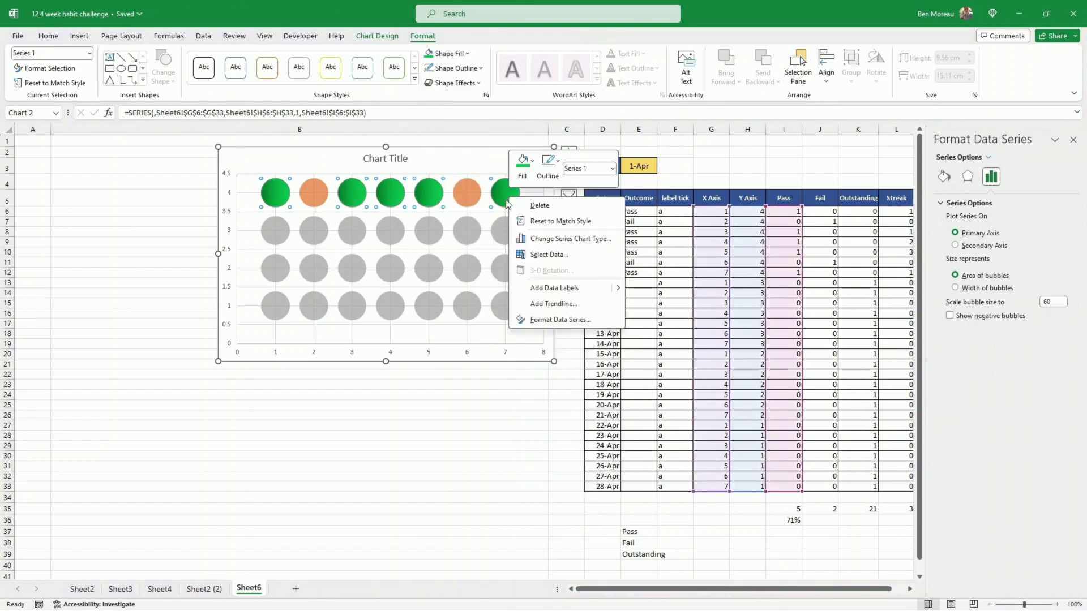
key("Escape")
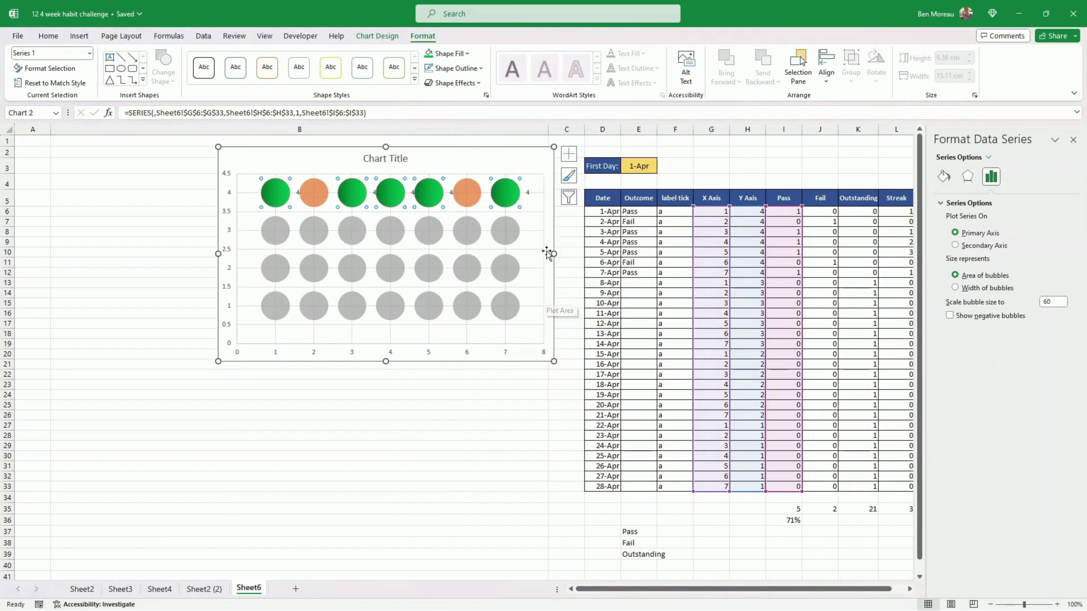
left_click(527, 193)
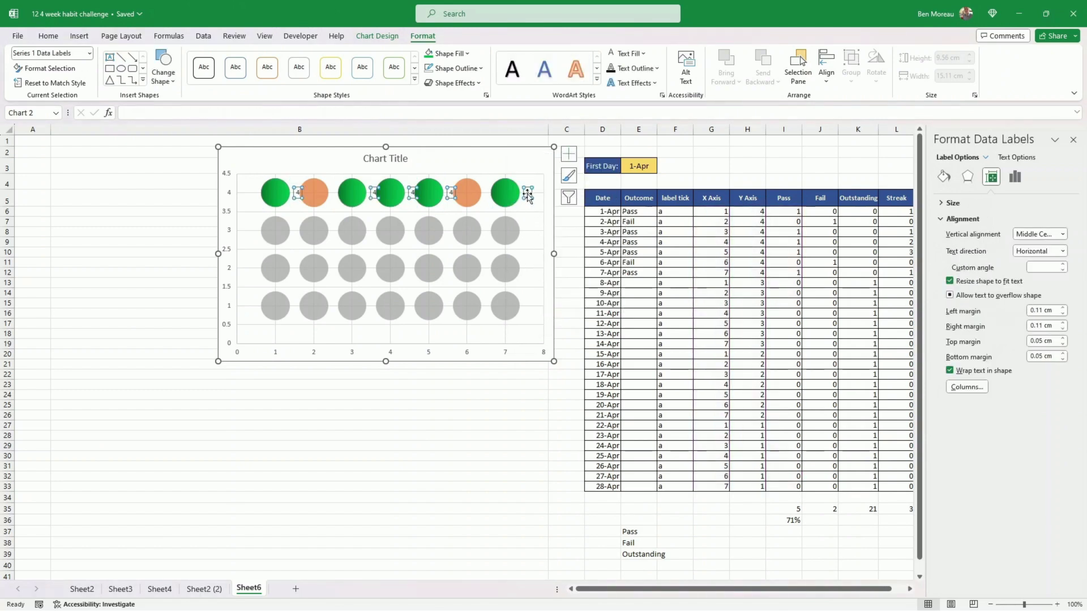
right_click(528, 196)
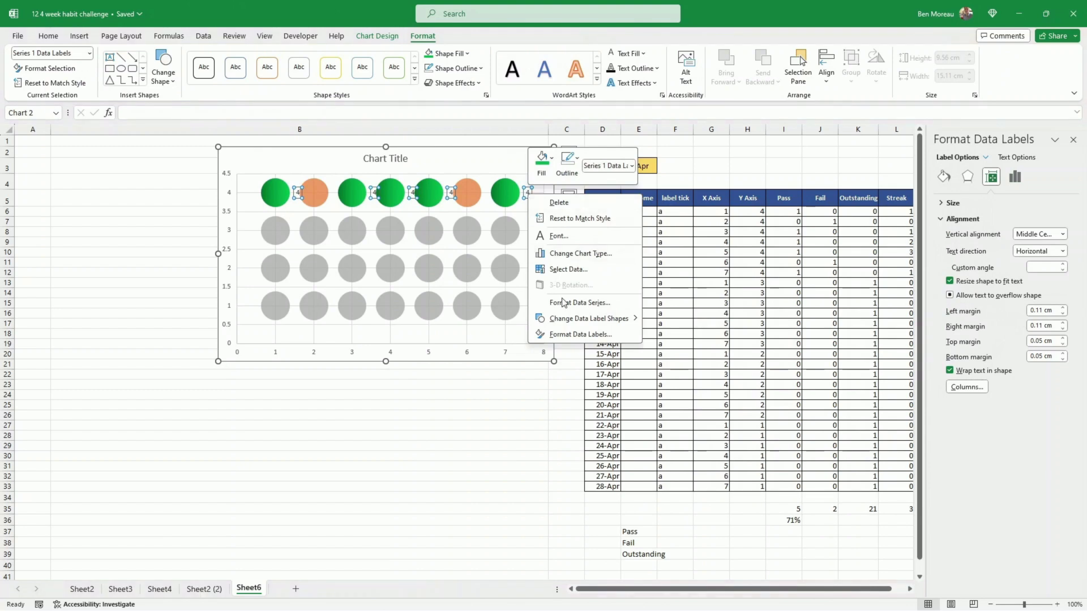
left_click(575, 335)
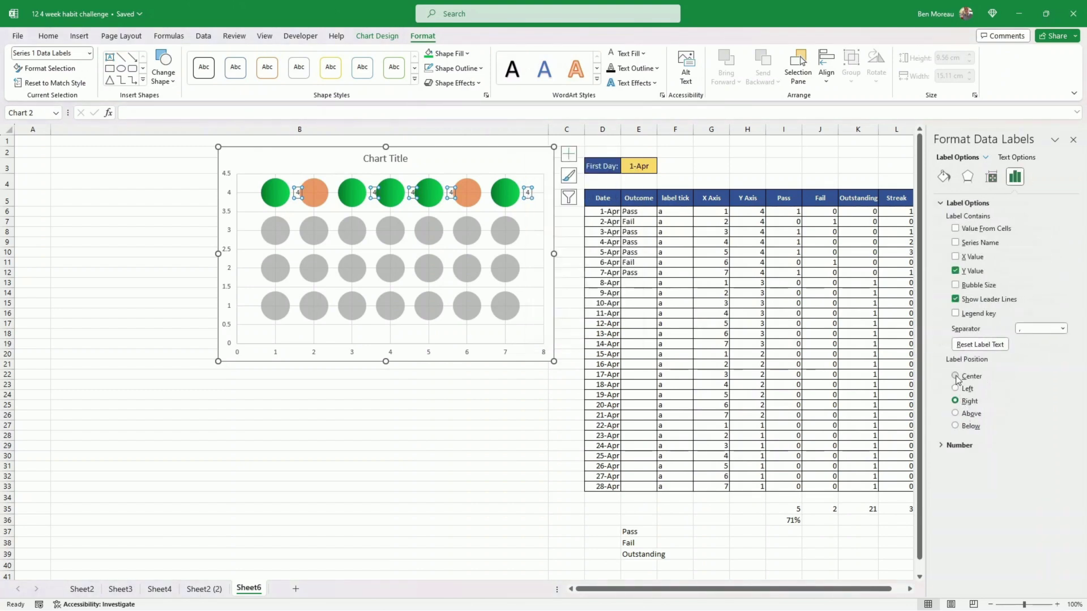
left_click(955, 376)
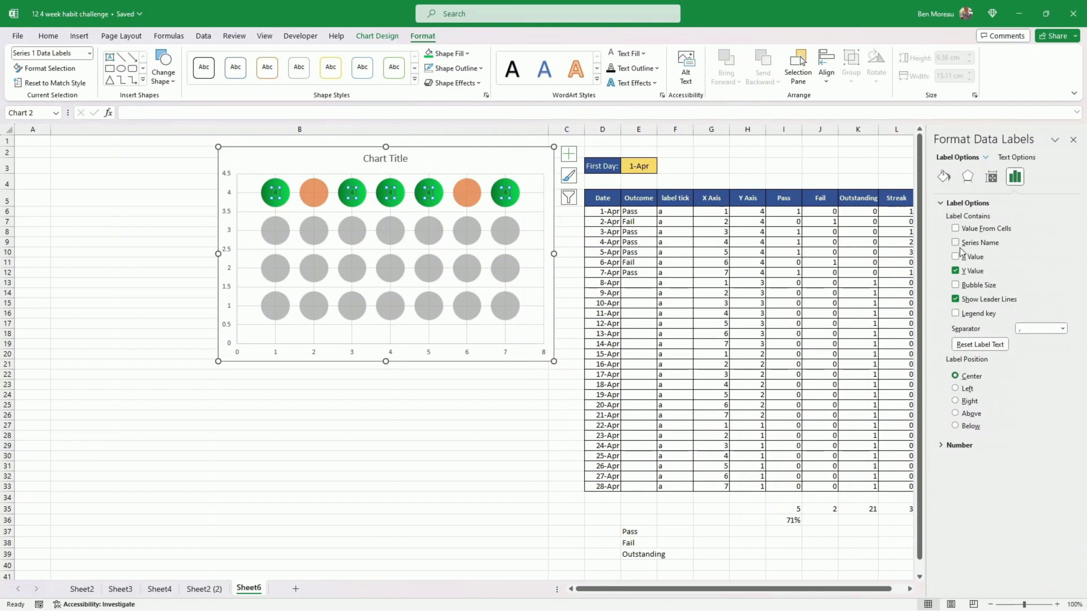
left_click(955, 229)
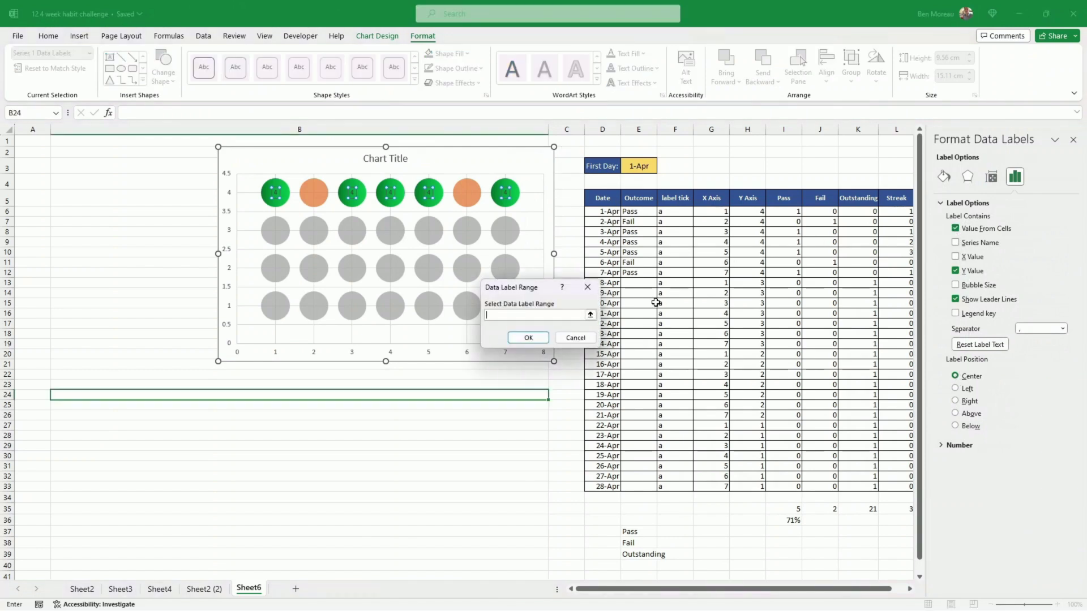
left_click_drag(670, 211, 677, 486)
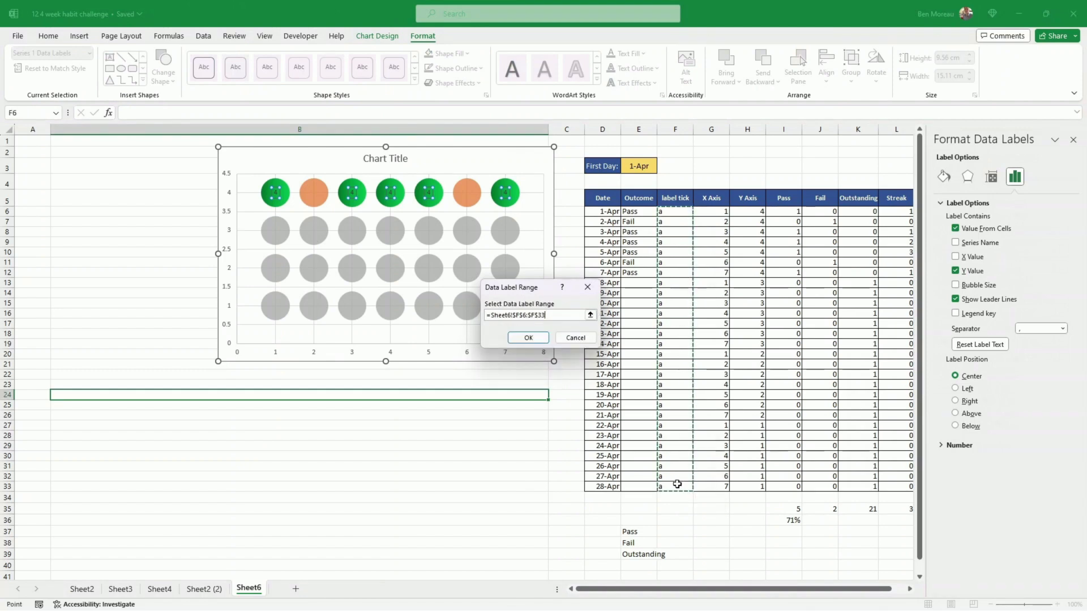
left_click(527, 338)
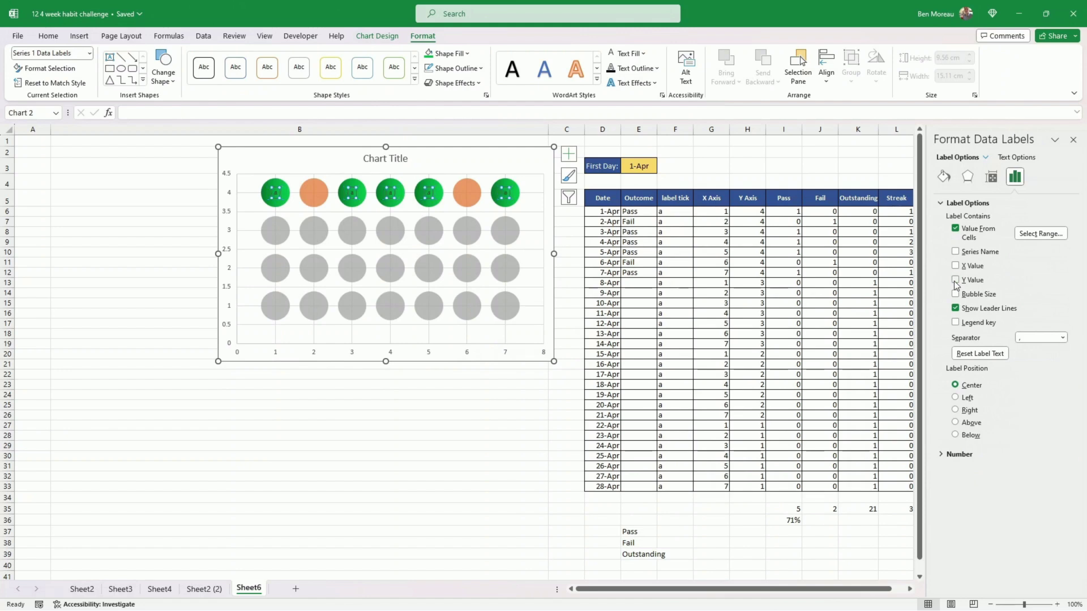
- Set the Pass bubble labels to Webdings at font size 18
left_click(49, 37)
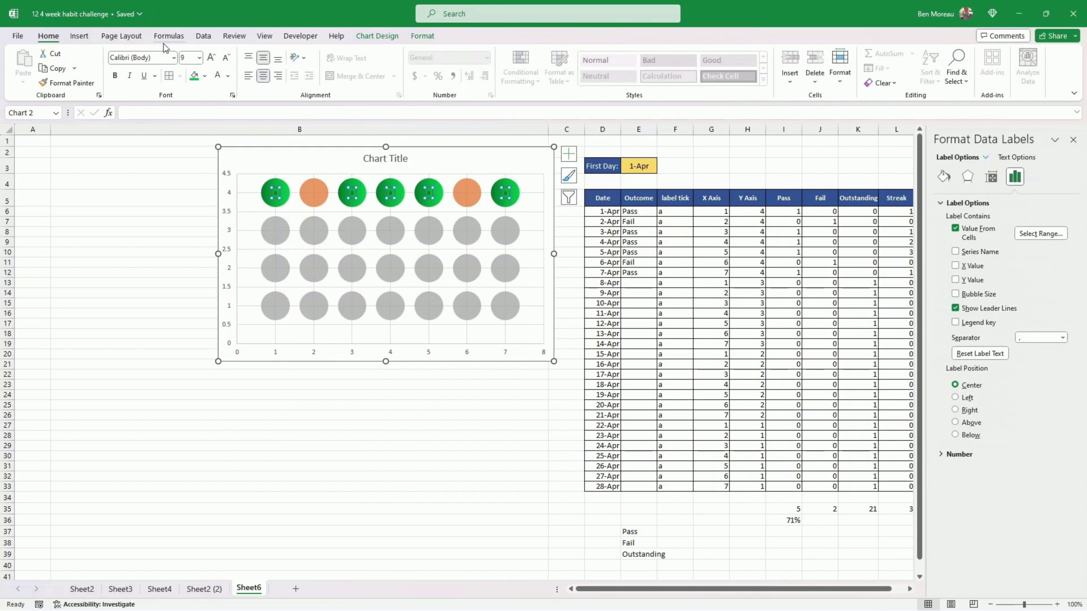
left_click(174, 57)
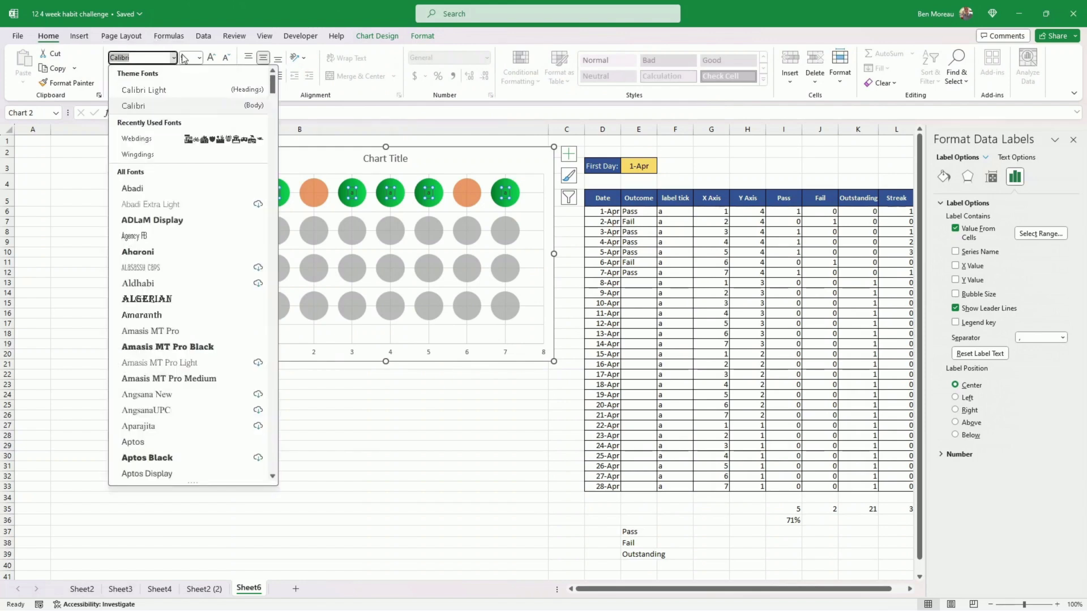
type("W")
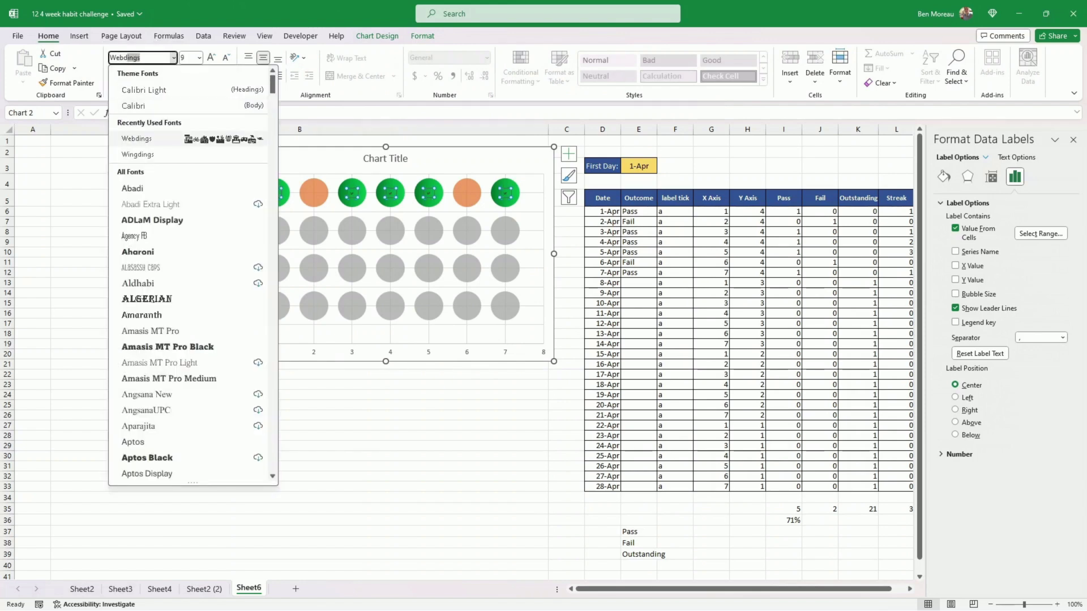
type("eb")
key("Return")
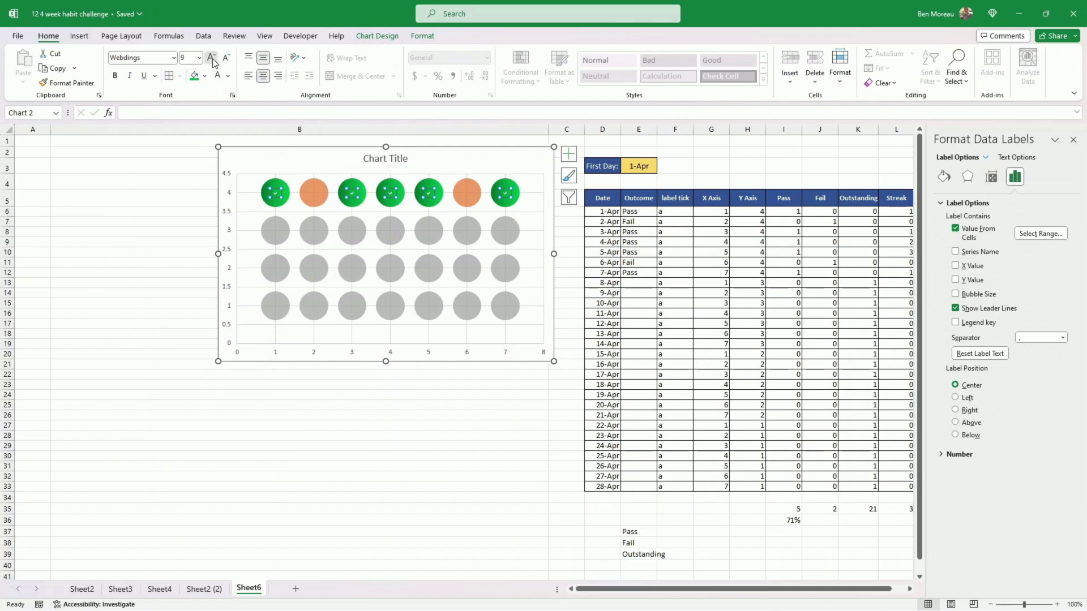
double_click(213, 60)
left_click(212, 59)
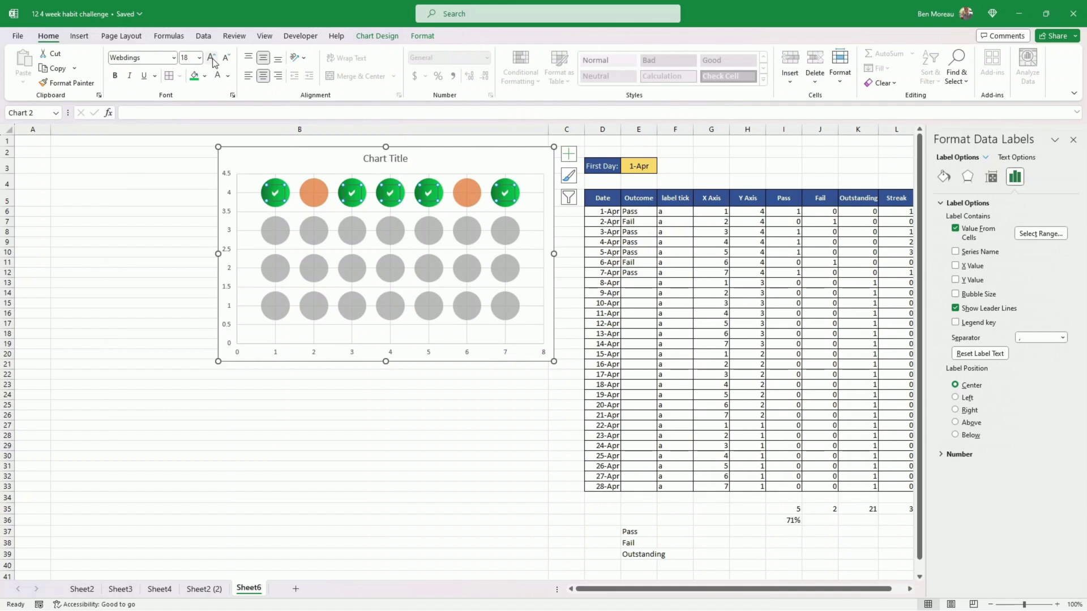
left_click(520, 200)
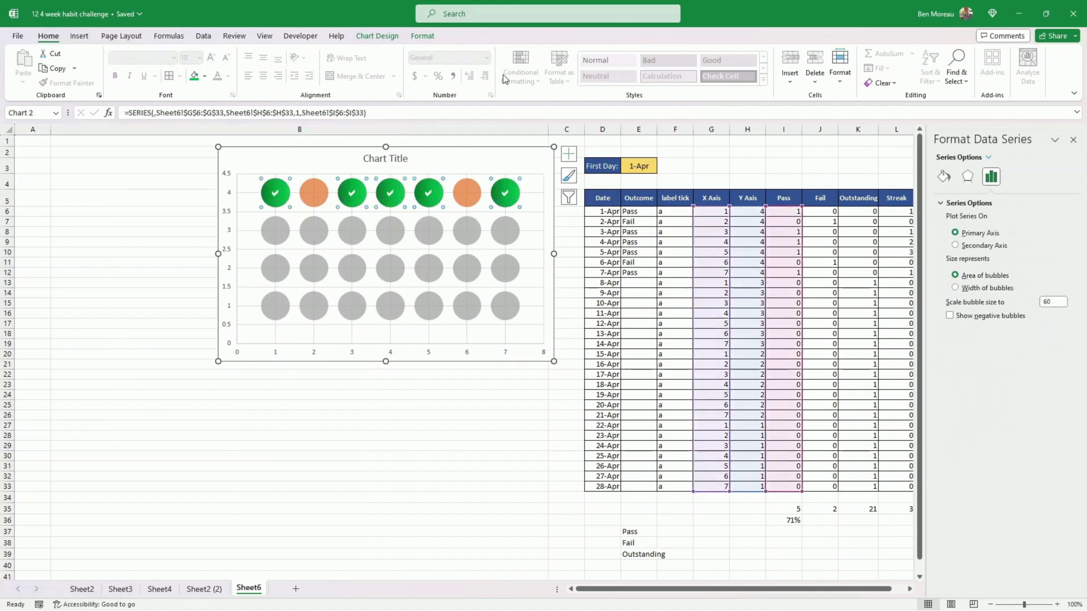
- Give the green Pass bubbles a 2¼ pt outline and nudge the chart slightly left
left_click(423, 37)
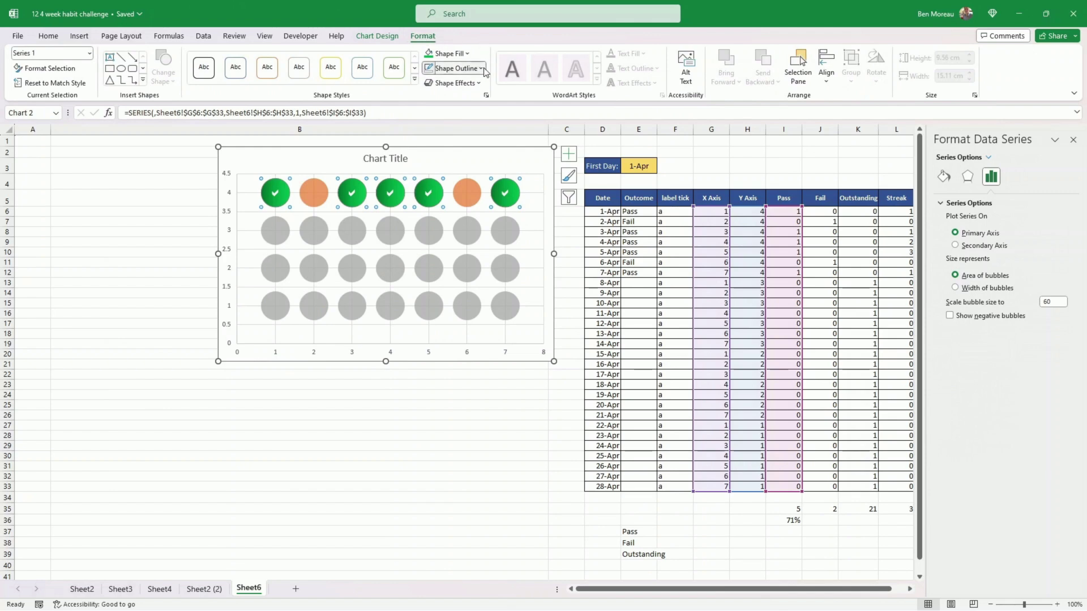
left_click(455, 68)
left_click(457, 71)
left_click(456, 69)
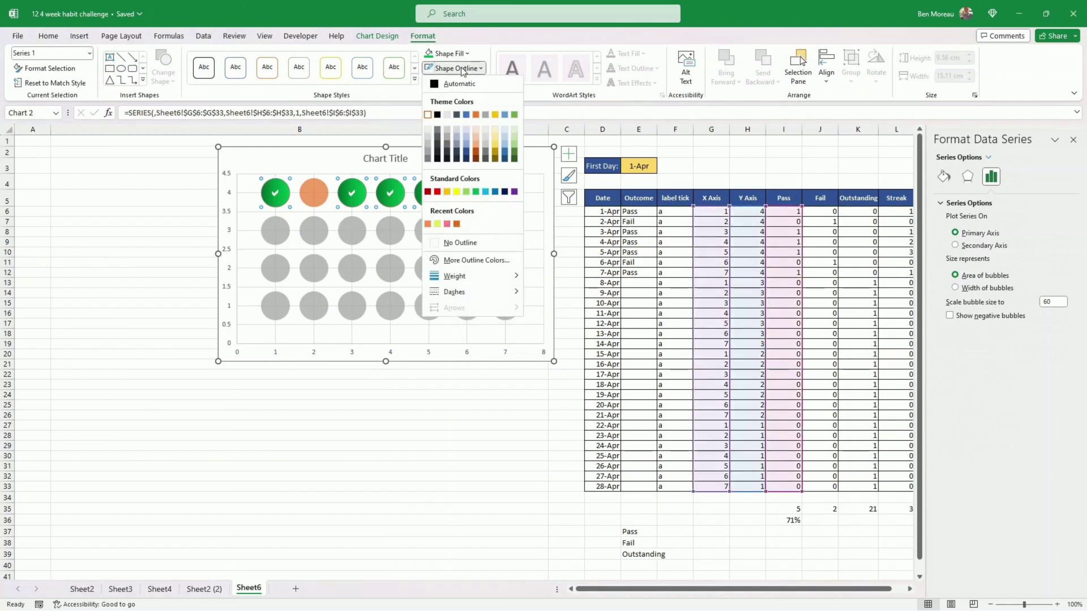
mouse_move(480, 275)
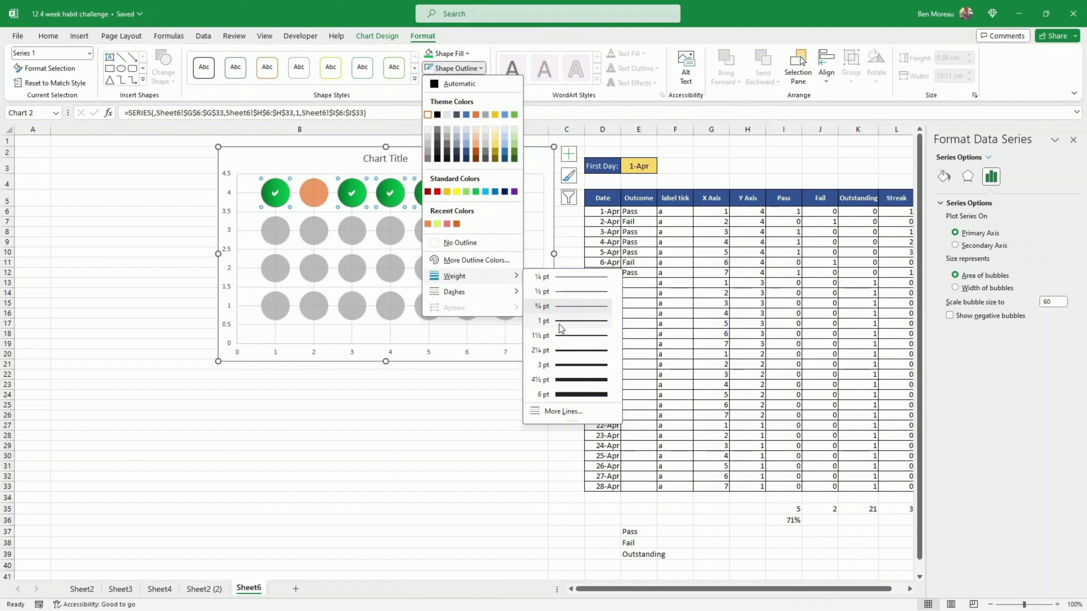
left_click(571, 352)
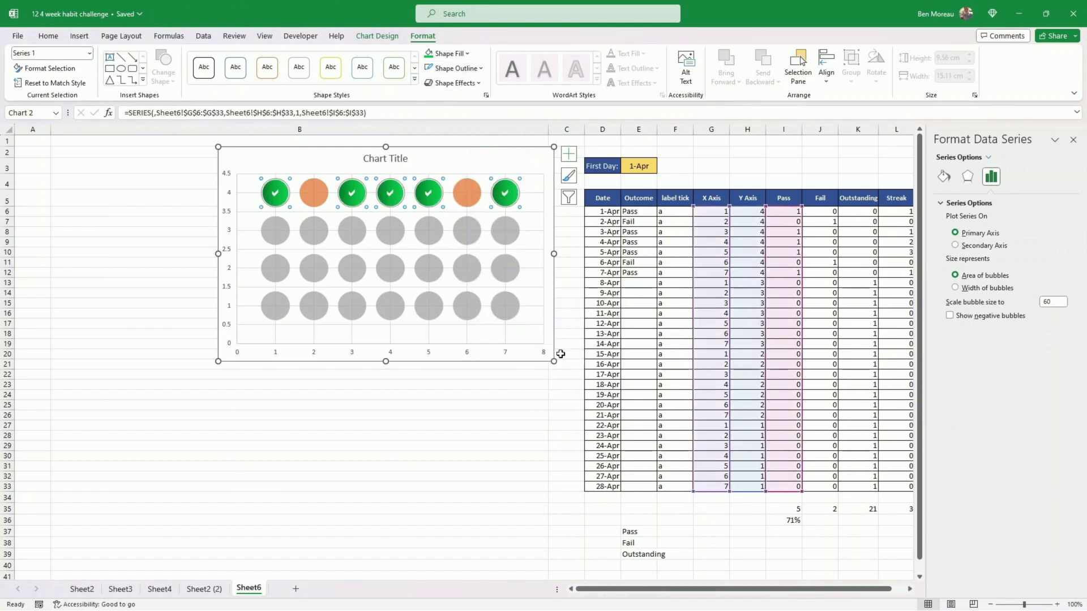
left_click_drag(529, 365, 524, 365)
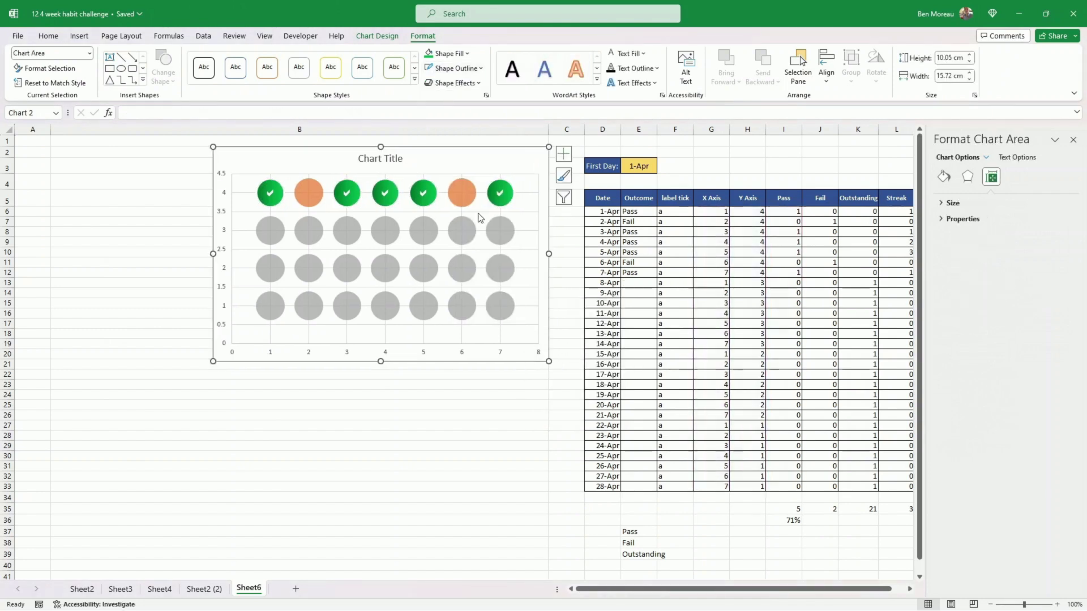
left_click(462, 201)
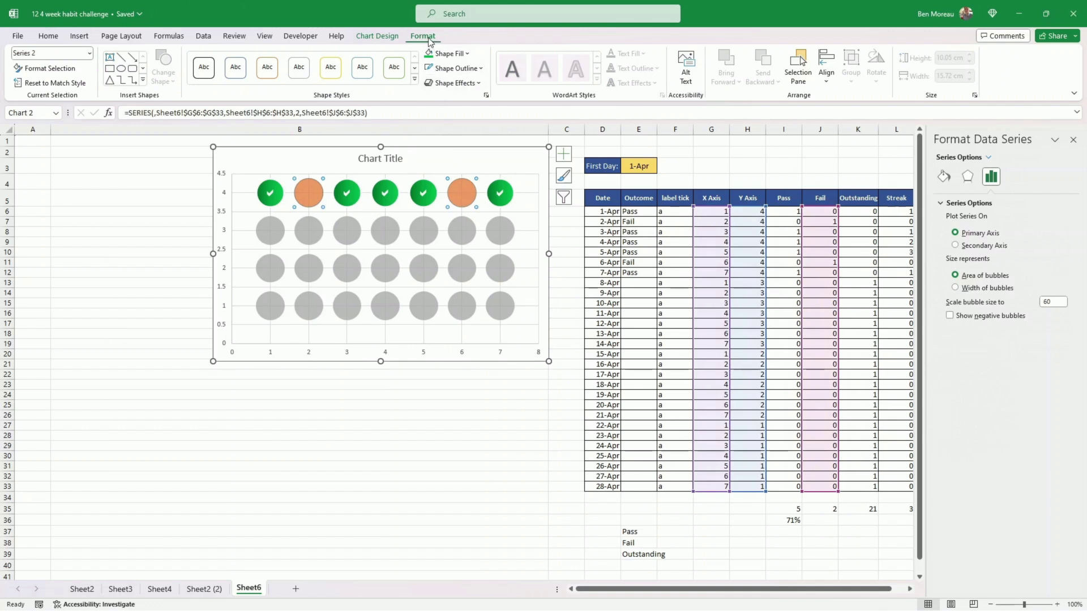
- Fill the Fail bubbles rose with a dark red gradient
left_click(469, 55)
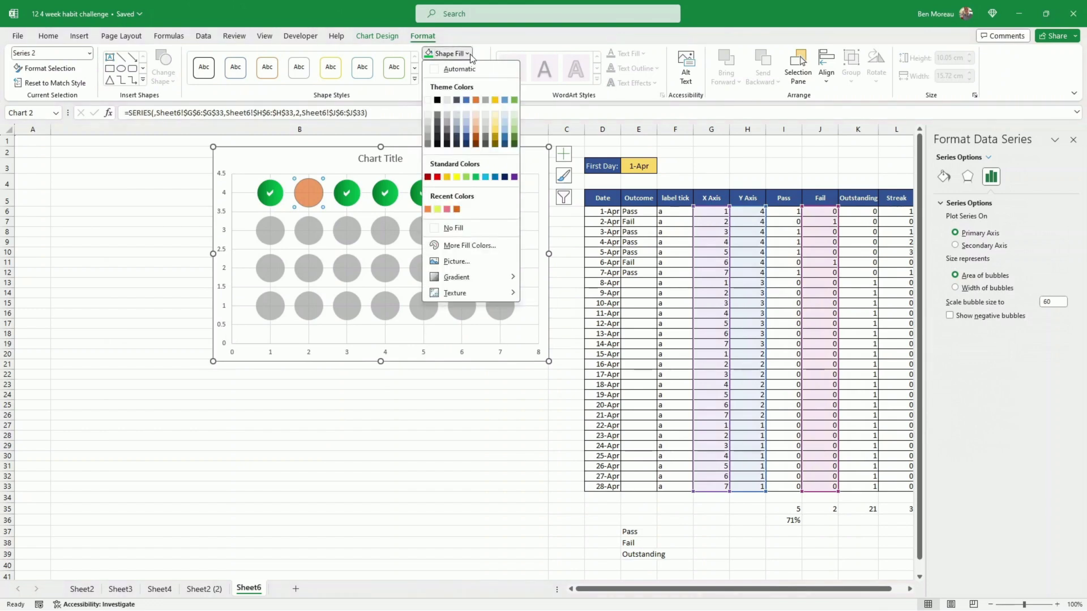
left_click(448, 211)
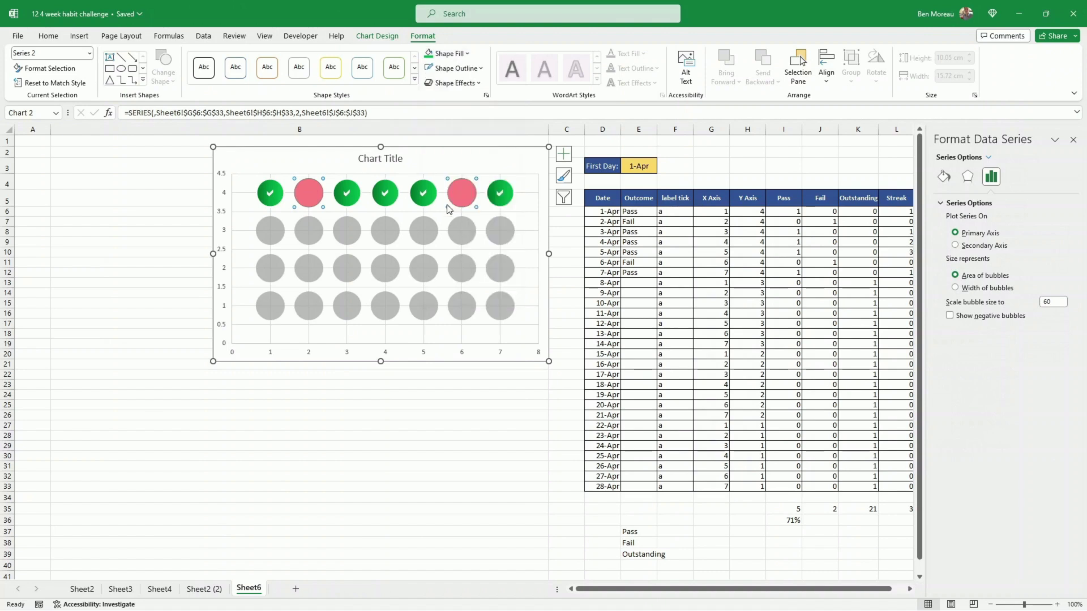
left_click(469, 55)
mouse_move(464, 279)
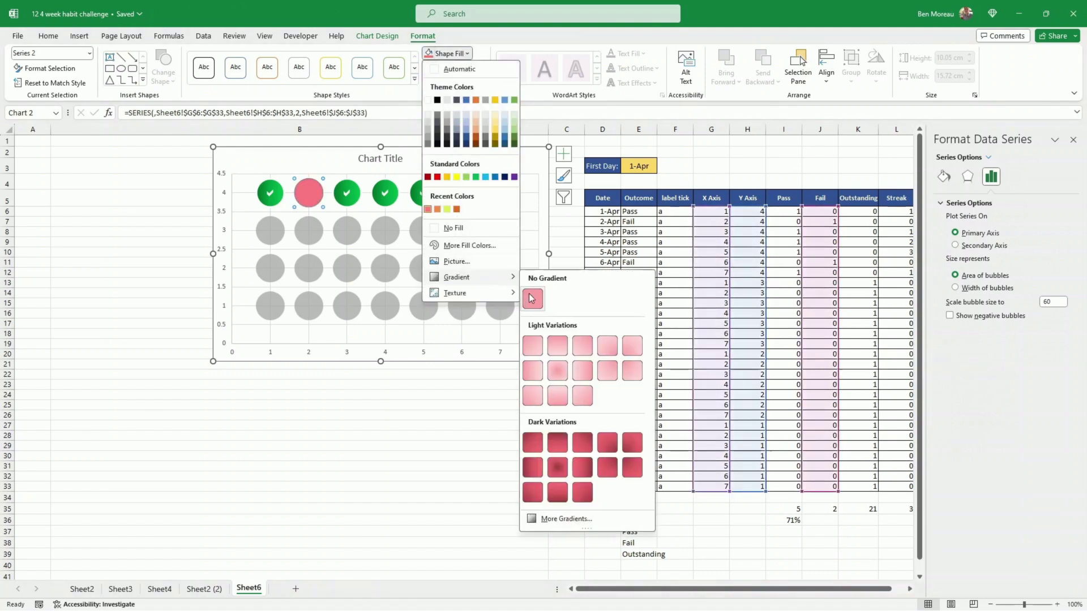
left_click(532, 446)
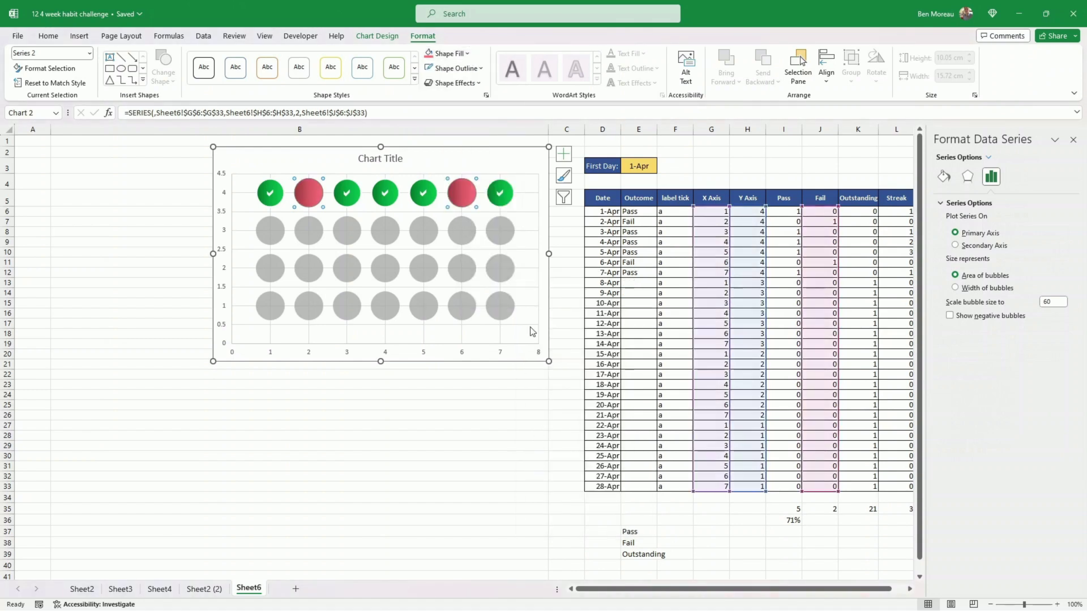
- Give the Fail bubbles a light, thicker outline and nudge the chart left
left_click(481, 69)
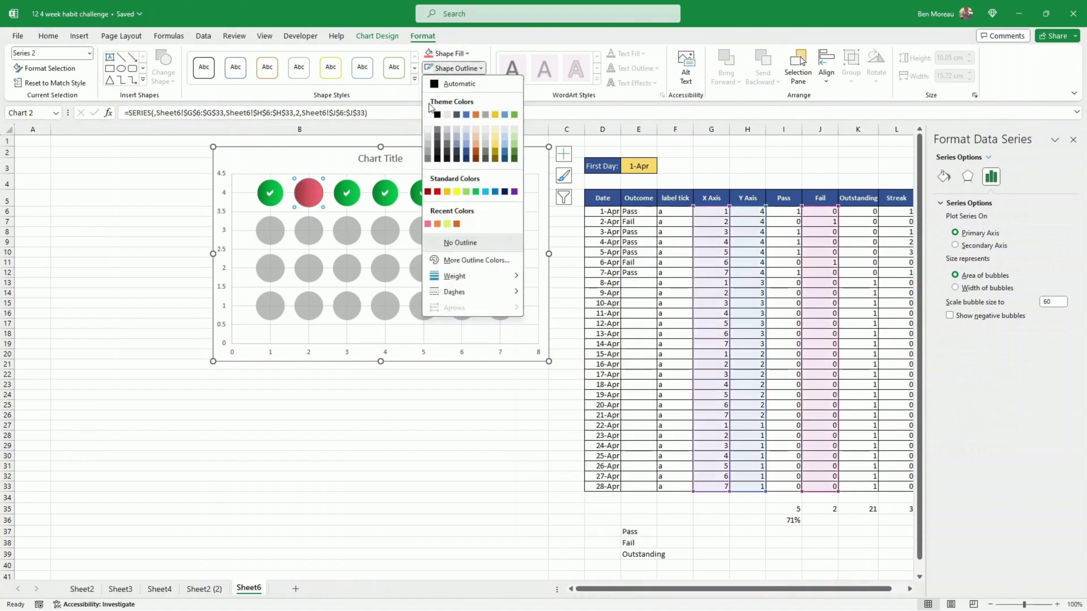
left_click(441, 104)
left_click(481, 69)
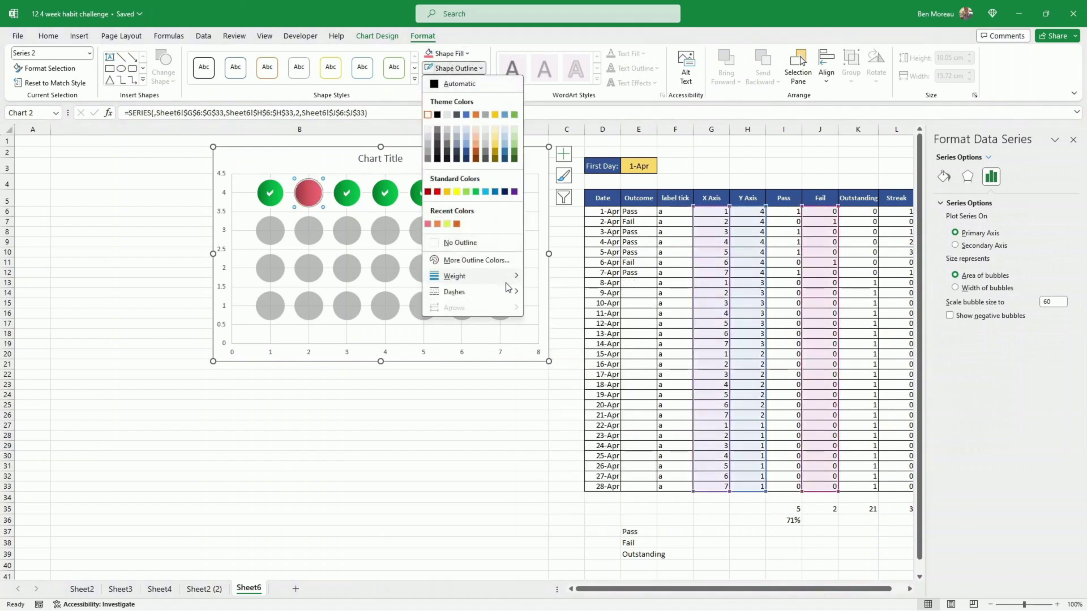
mouse_move(509, 276)
left_click(553, 353)
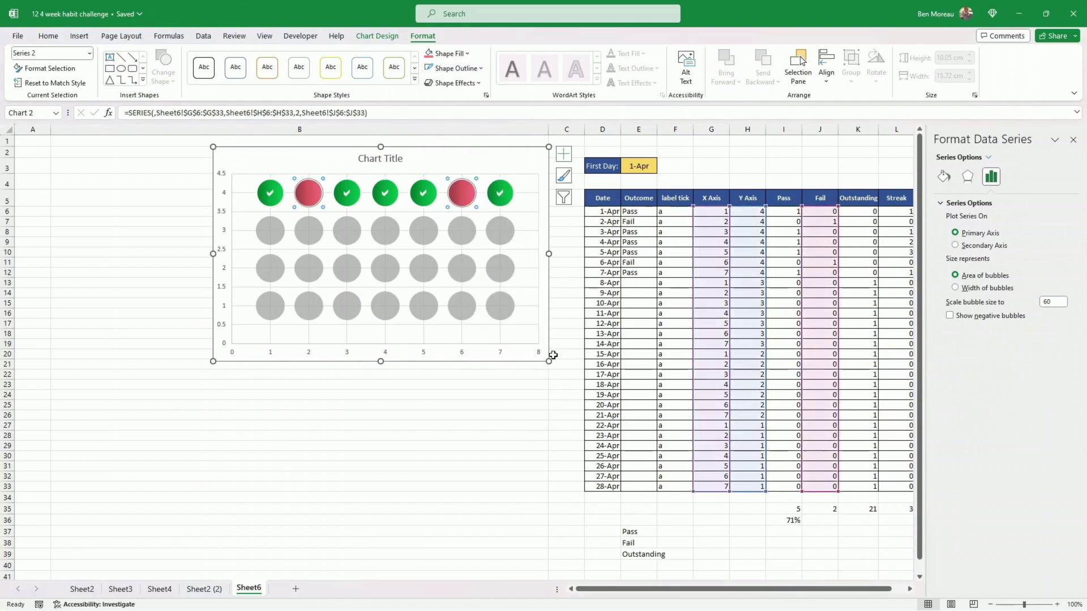
left_click_drag(526, 366, 520, 366)
- Recolour the grey bubble series dark navy and add value data labels to it
left_click(519, 366)
left_click(495, 237)
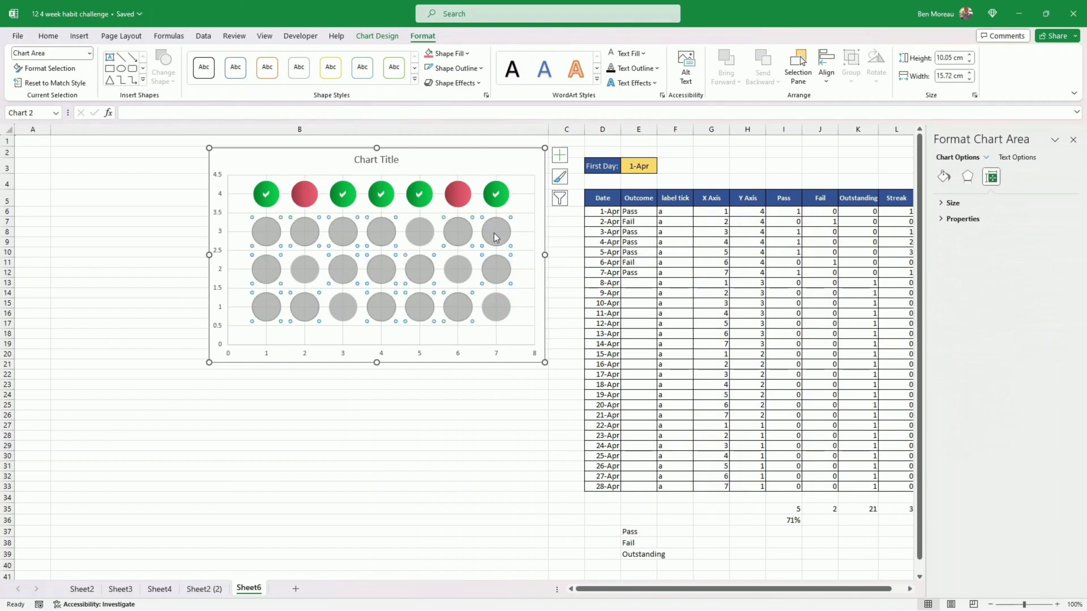
left_click(449, 53)
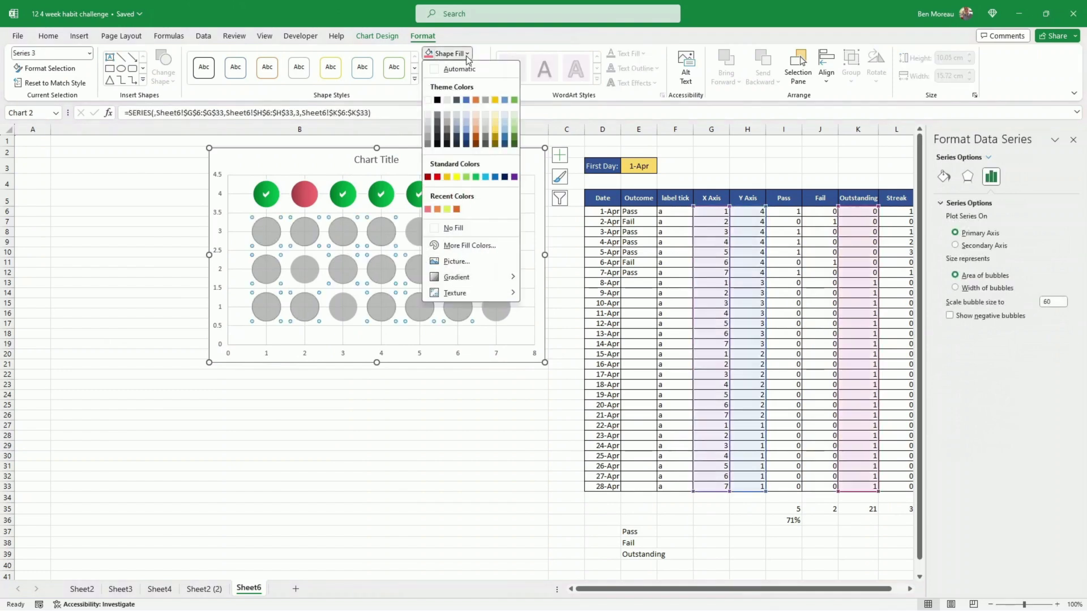
left_click(466, 145)
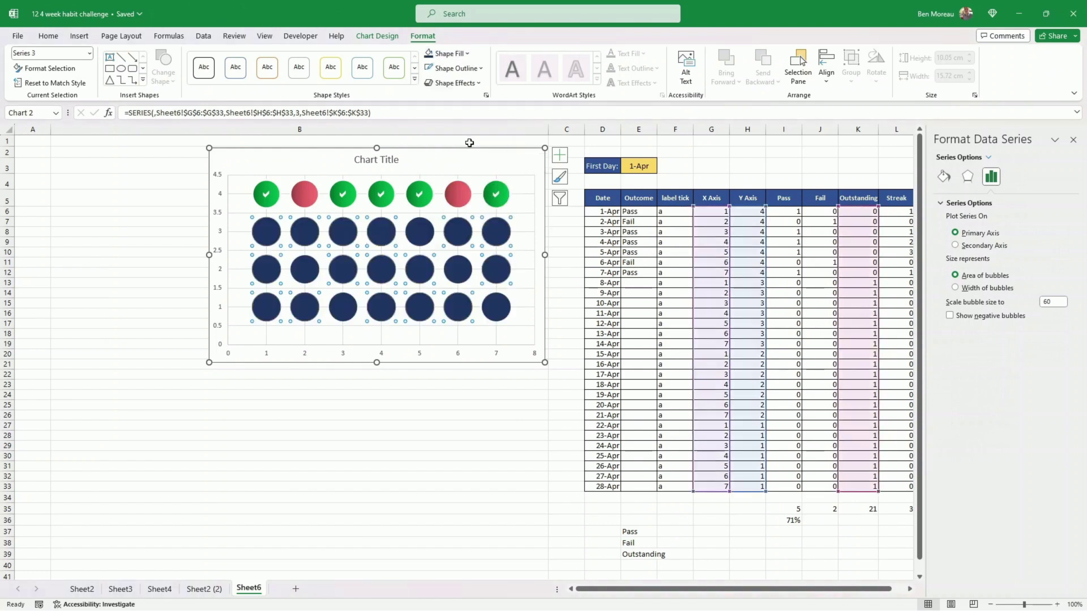
right_click(500, 229)
left_click(542, 317)
- Make the bubble data labels take their text from the dates in D6:D33
right_click(500, 312)
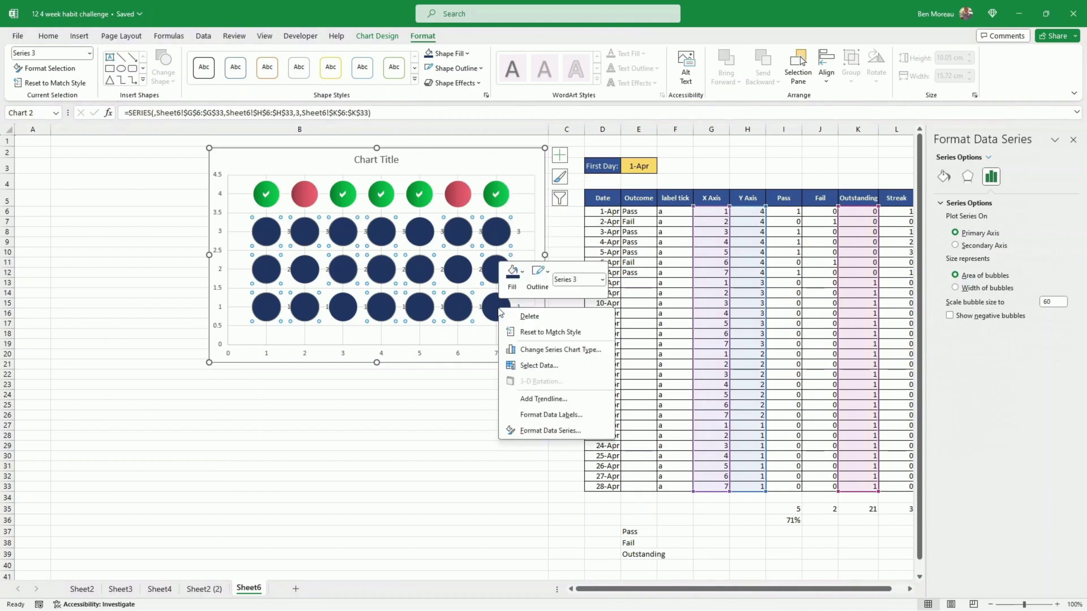
left_click(557, 417)
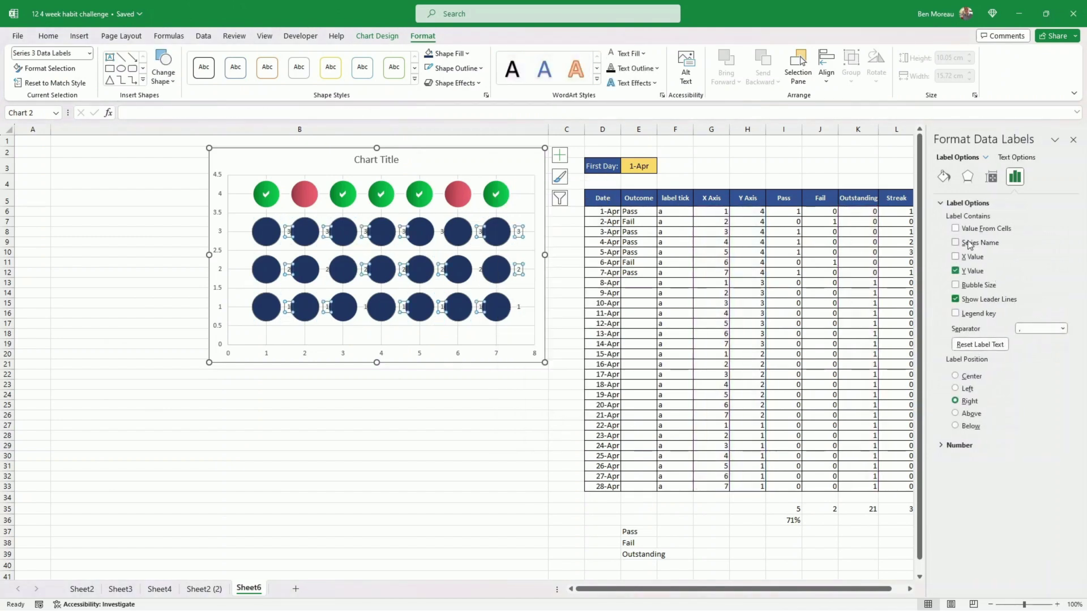
left_click(955, 229)
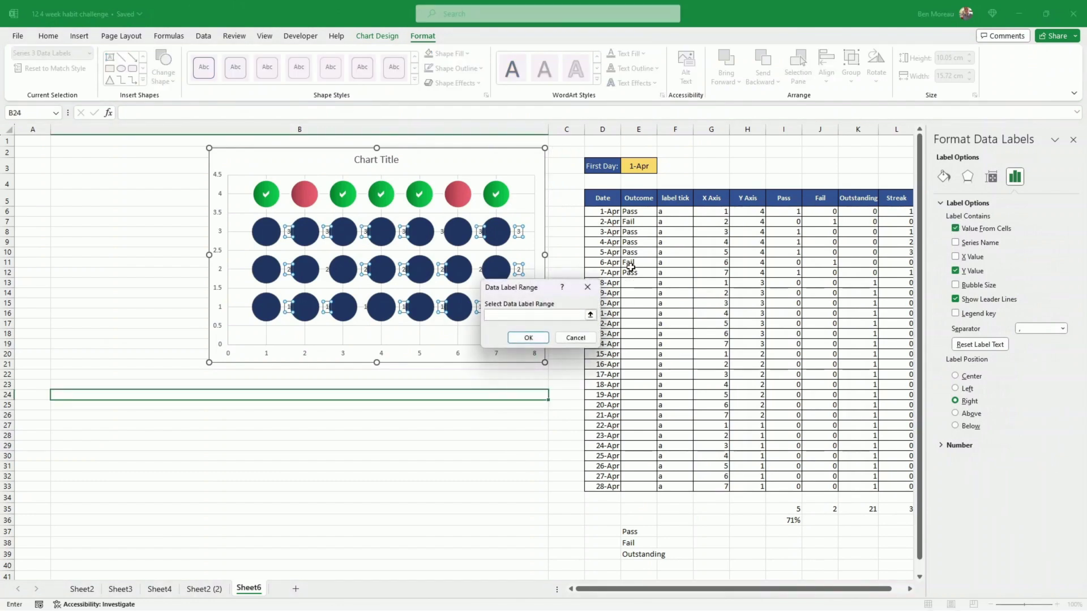
left_click_drag(603, 216, 602, 481)
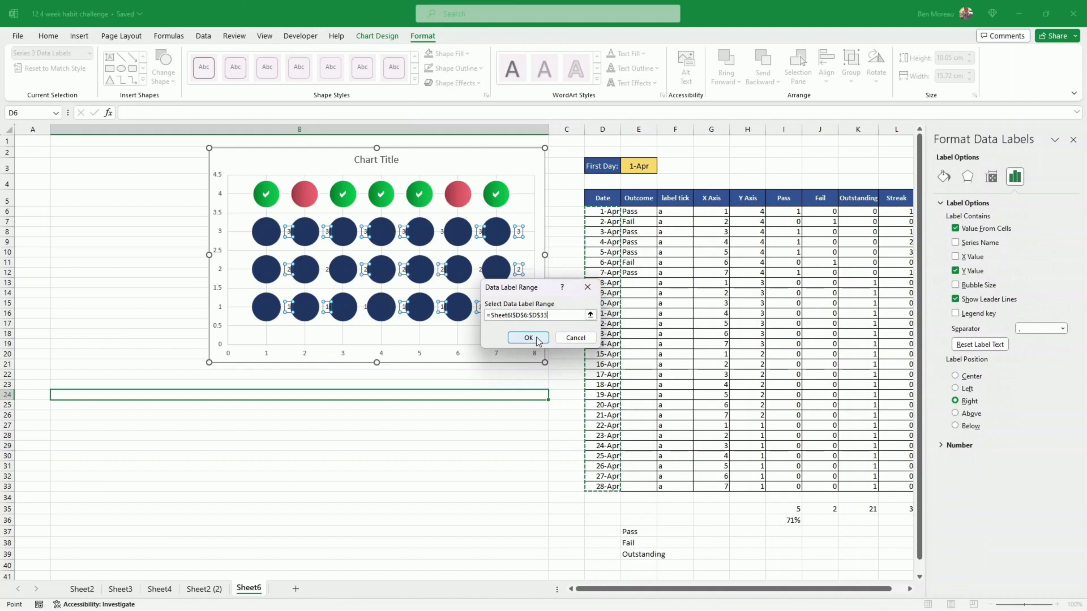
left_click(535, 336)
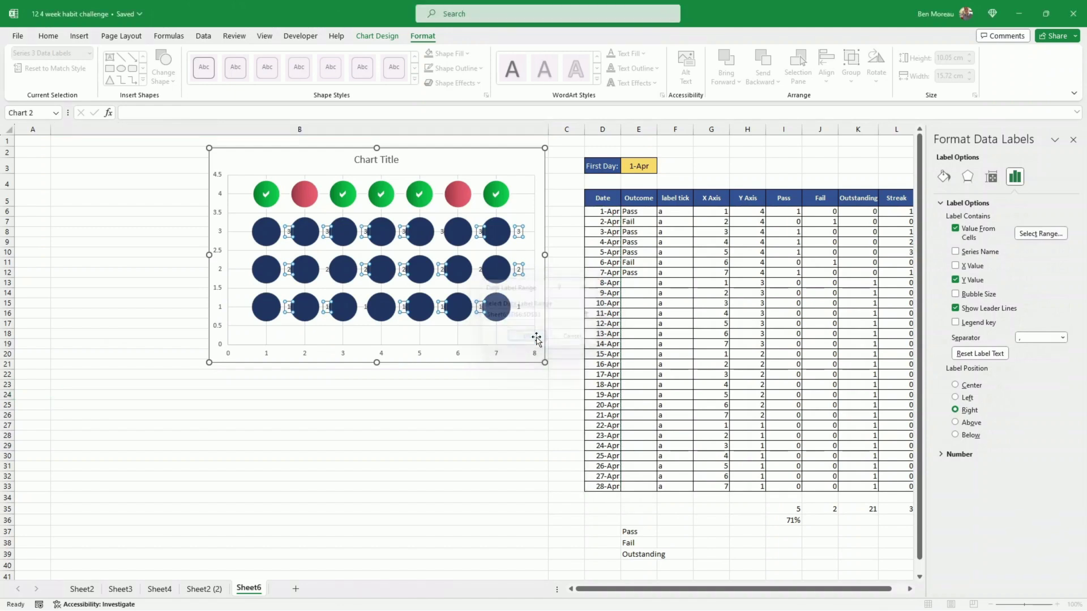
- Hide the Y values, centre the date labels in the bubbles, and enlarge the chart slightly
left_click(956, 280)
left_click(955, 385)
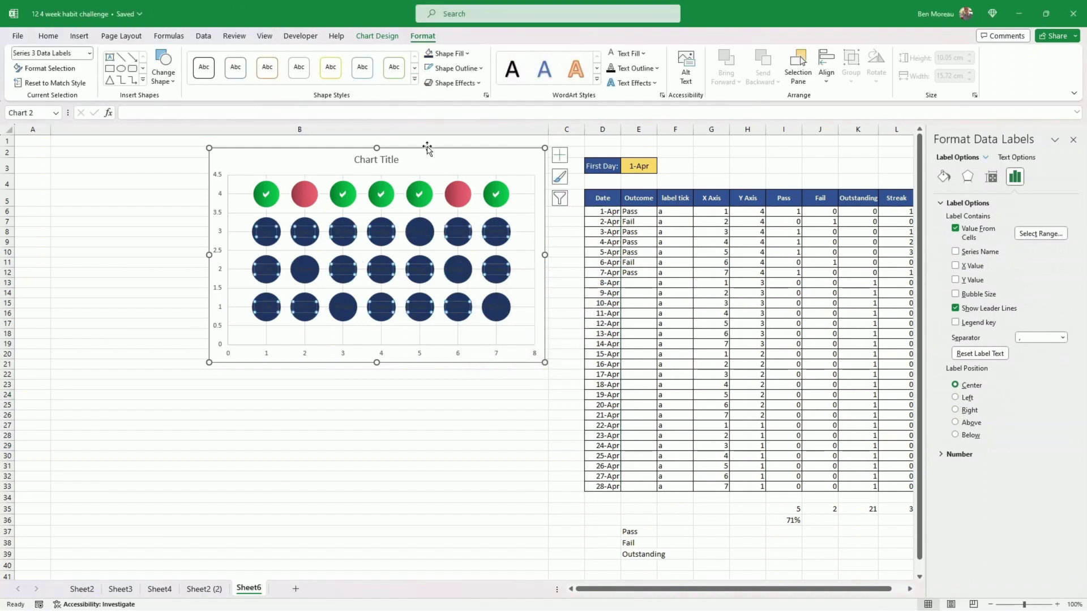
left_click_drag(544, 362, 549, 383)
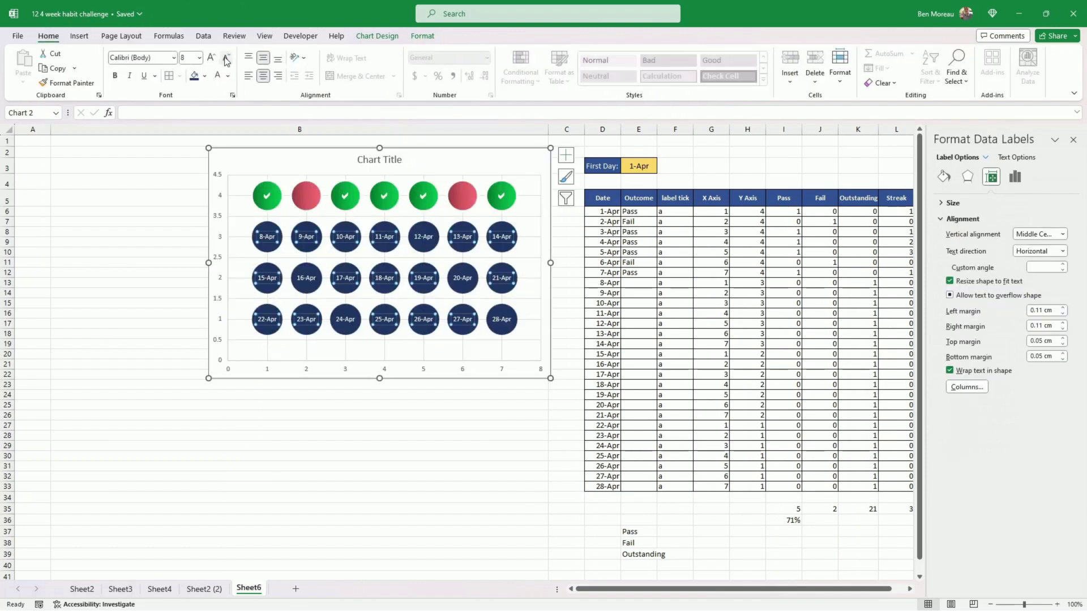
left_click(416, 424)
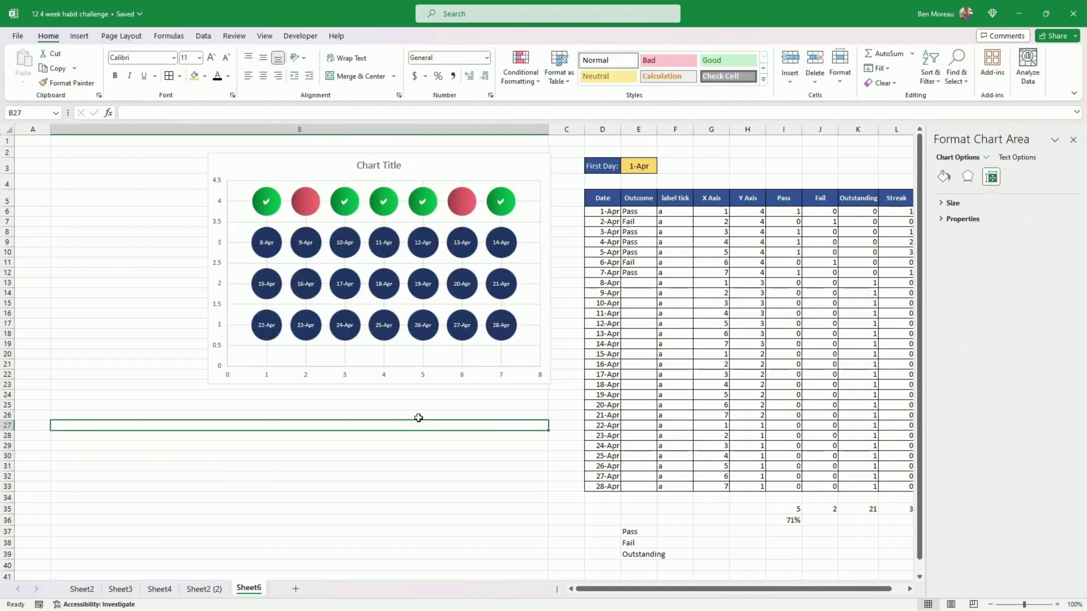
- Fill the sheet cells behind the chart with black
left_click_drag(45, 143, 565, 559)
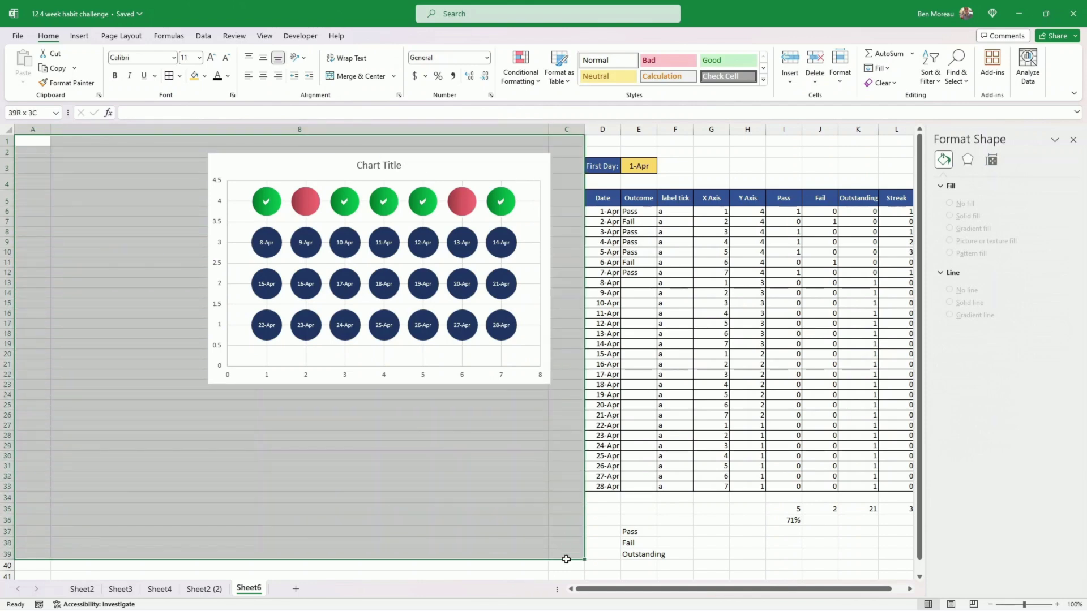
left_click(206, 77)
left_click(202, 105)
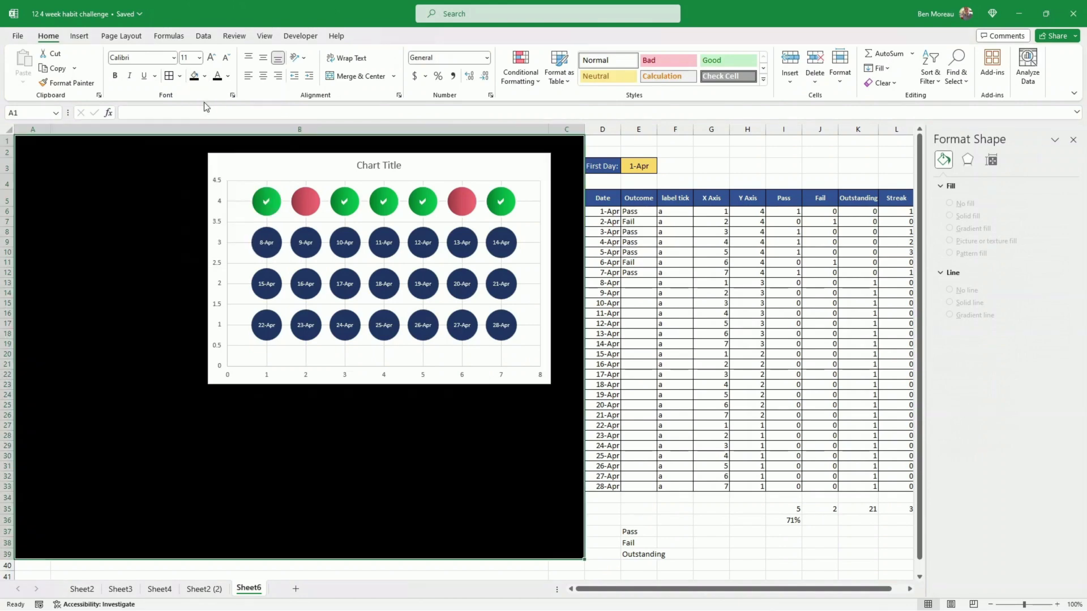
- Remove the chart's background fill, gridlines and outline
left_click(407, 149)
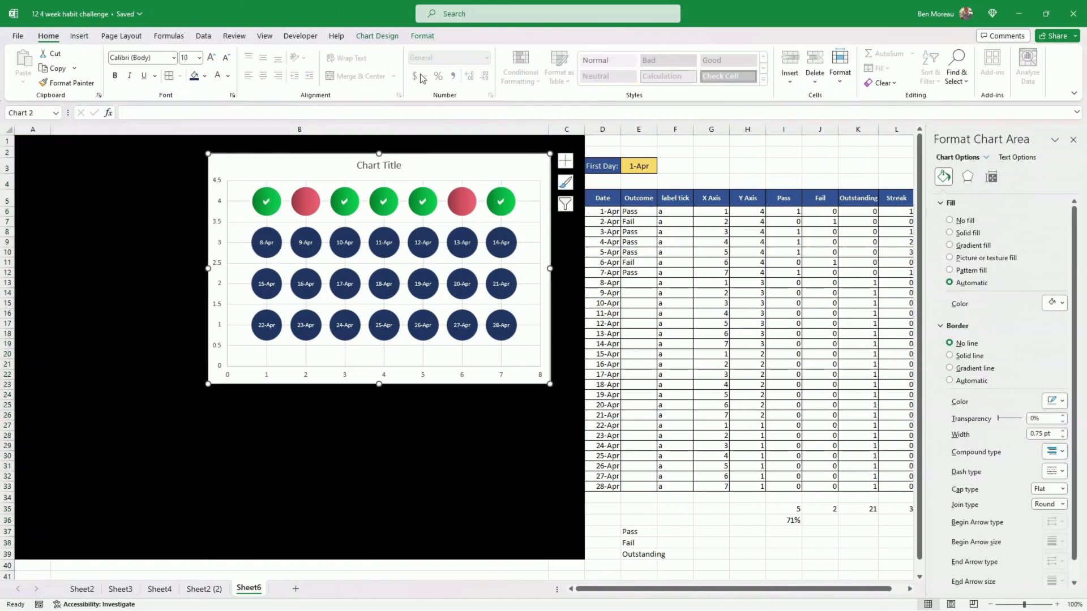
left_click(427, 37)
left_click(447, 53)
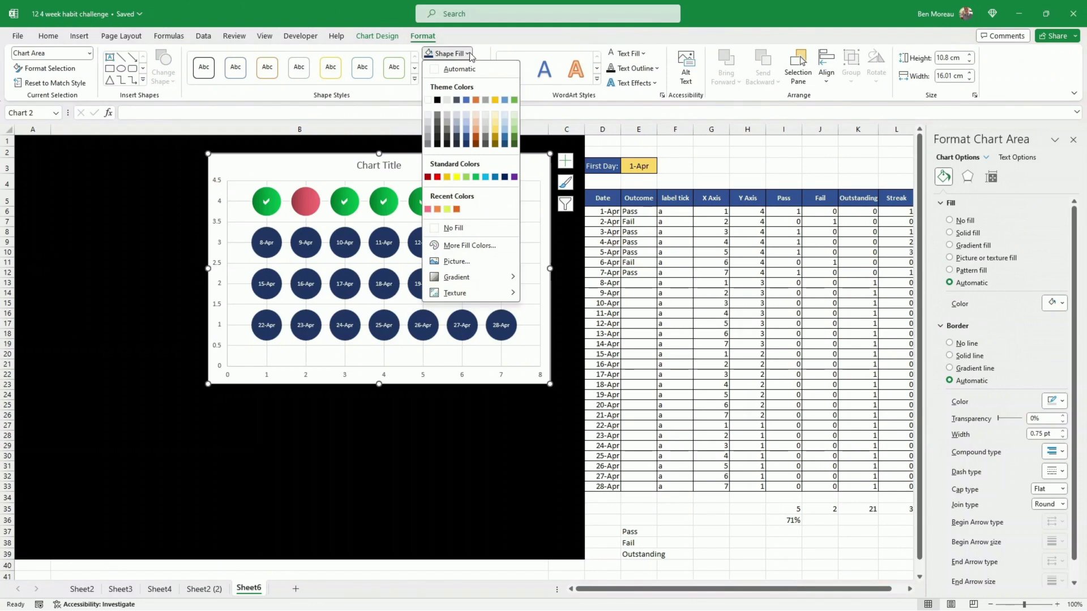
left_click(470, 228)
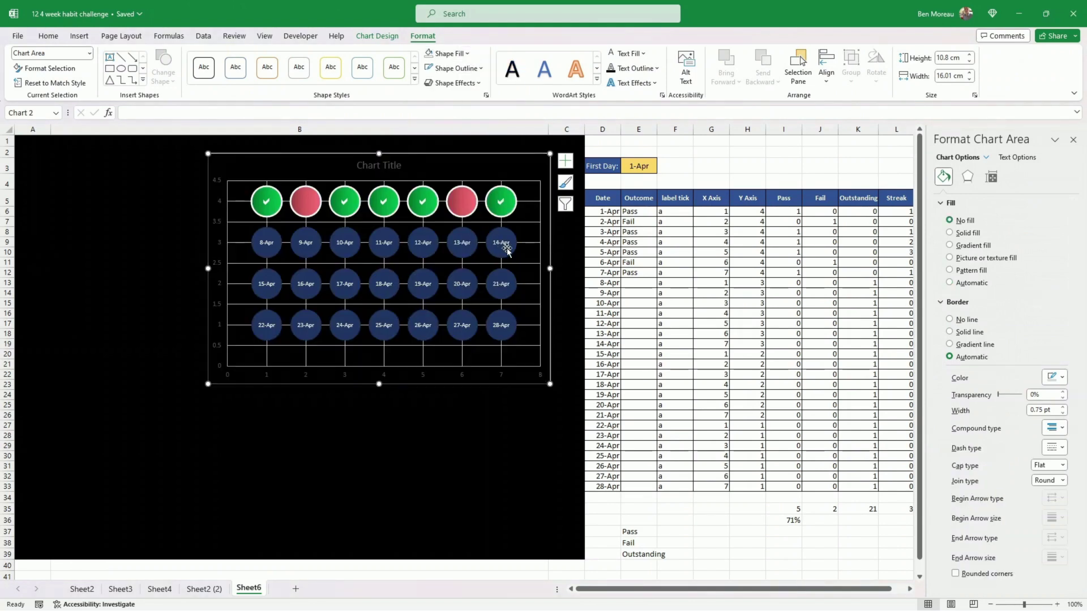
left_click(531, 250)
key("Delete")
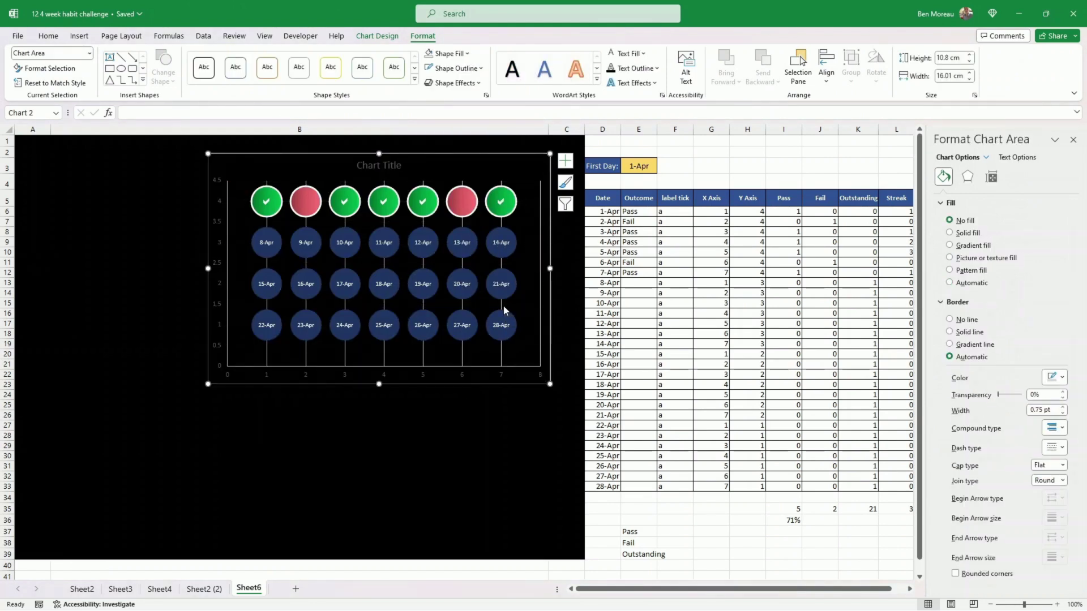
left_click(452, 68)
left_click(447, 180)
- Delete the chart's vertical axis, horizontal axis and title
left_click(219, 282)
key("Delete")
left_click(260, 373)
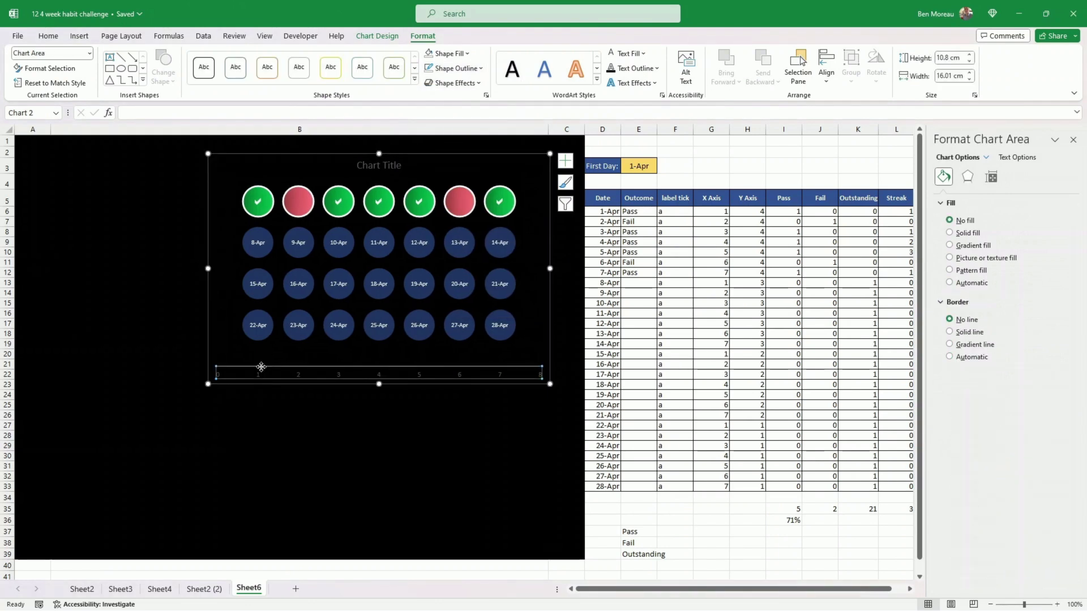
key("Delete")
left_click(378, 166)
key("Delete")
key("Escape")
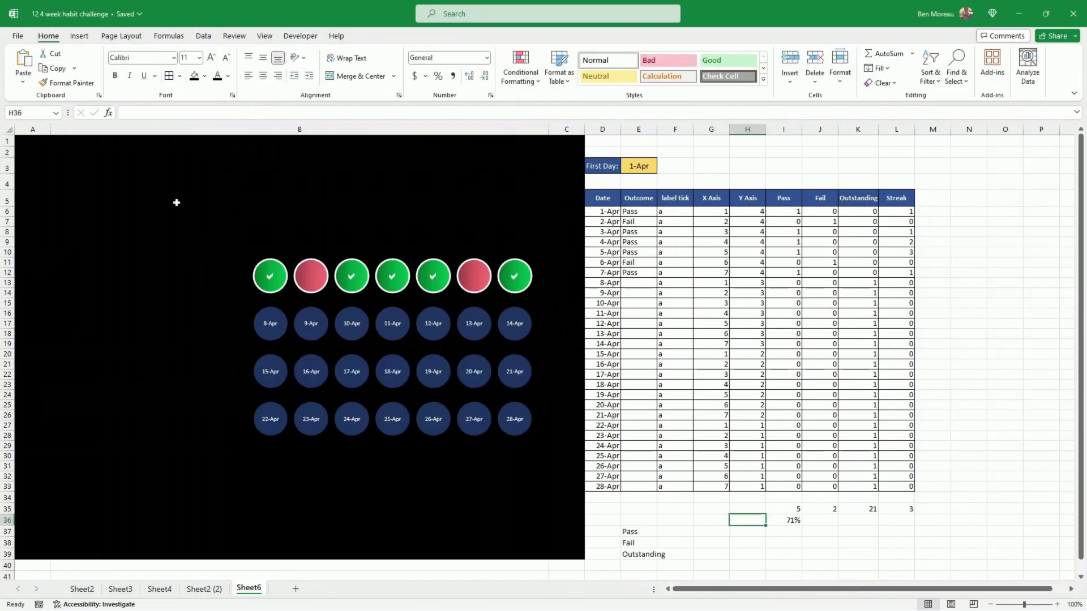
- Draw a rounded rectangle at the top left of the black area
left_click(78, 36)
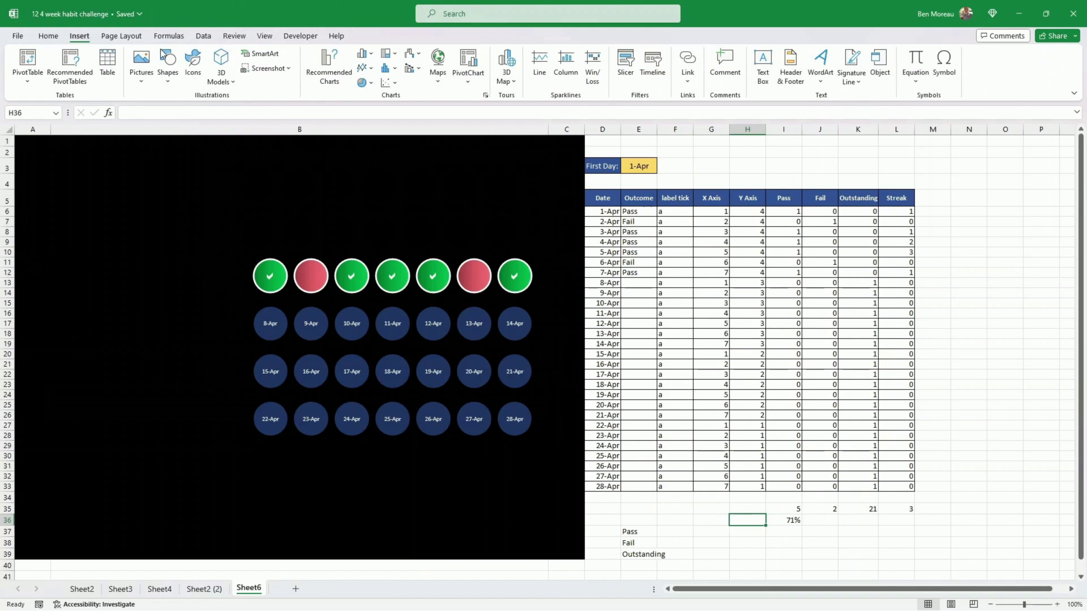
left_click(169, 85)
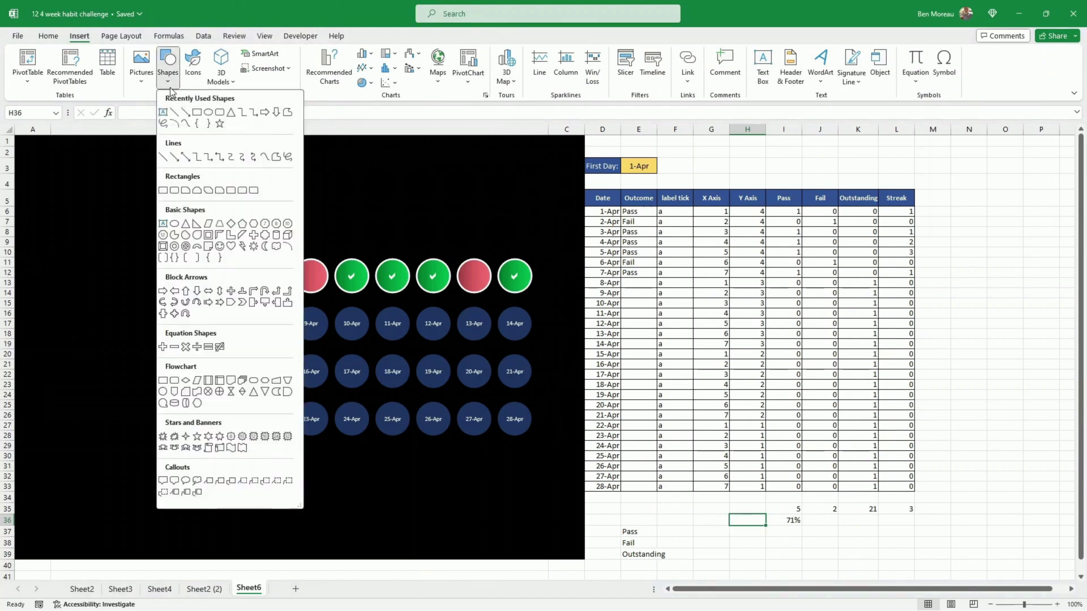
left_click(220, 111)
left_click_drag(50, 183, 142, 267)
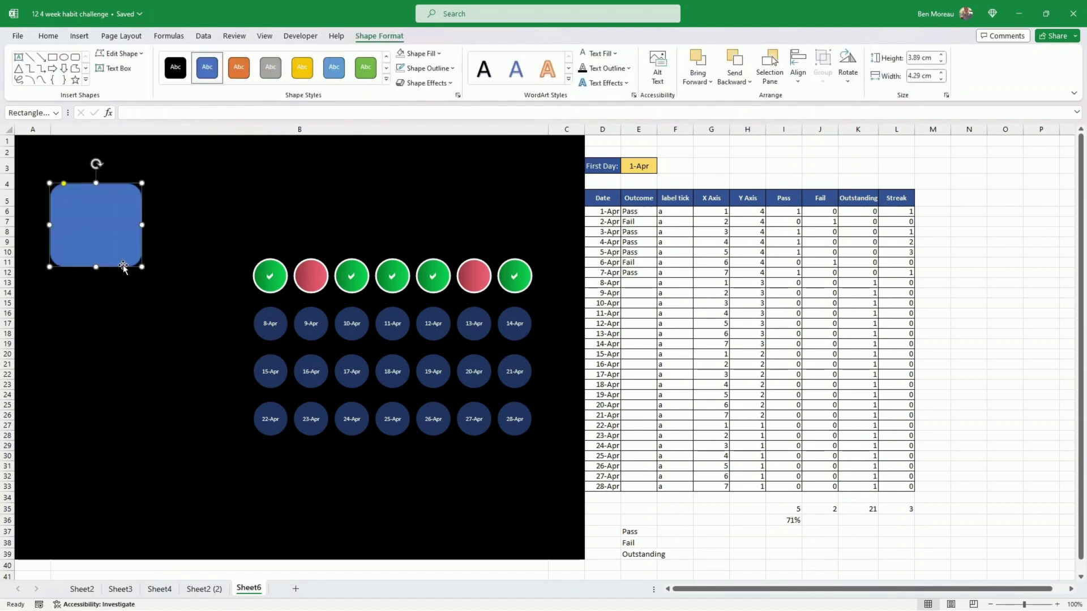
- Duplicate the rounded rectangle twice and arrange the copies beside the circle grid
key("ctrl+d")
key("ctrl+d")
left_click_drag(129, 285, 273, 261)
left_click_drag(136, 277, 229, 327)
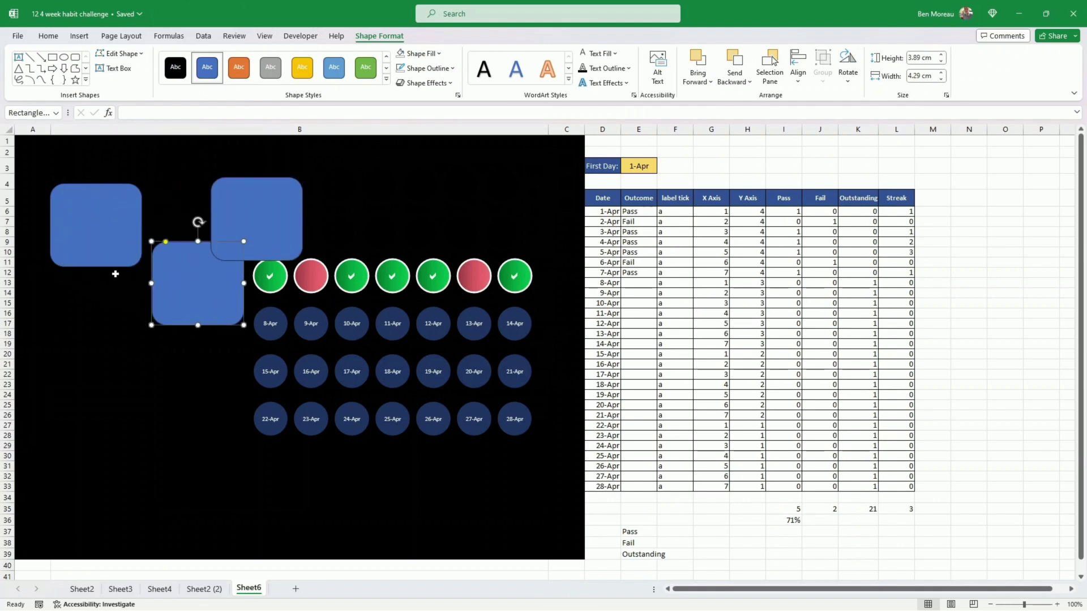
left_click(134, 226)
- Link the first rectangle to =$I$35 so it shows the Pass total 5
left_click(128, 114)
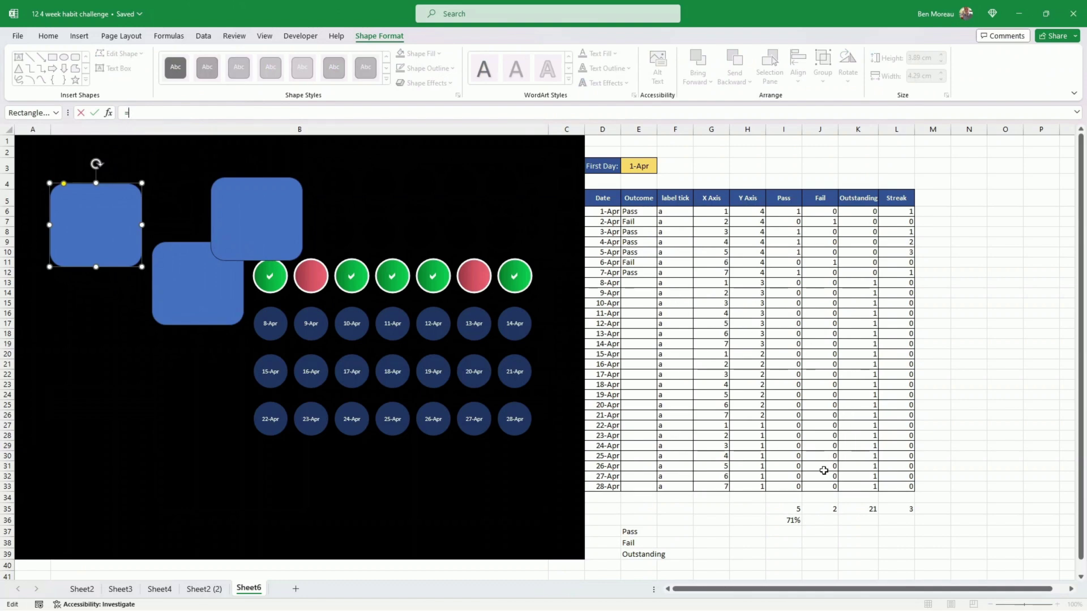
type("=")
left_click(786, 509)
key("F4")
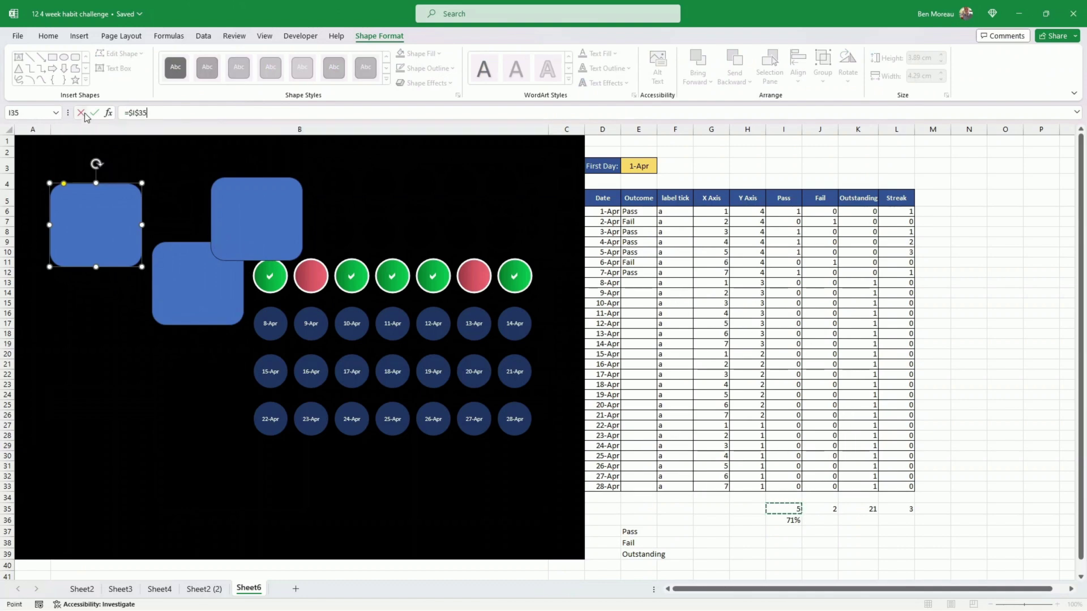
left_click(95, 114)
- Link the second rectangle to =$L$35 so it shows the streak total 3
left_click(183, 323)
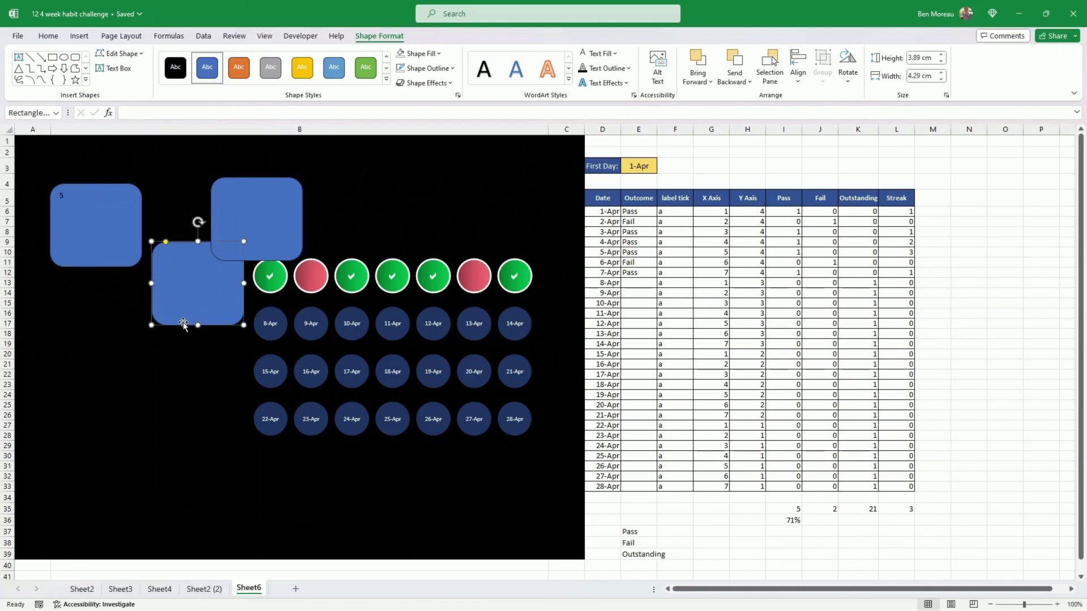
left_click(128, 112)
type("=")
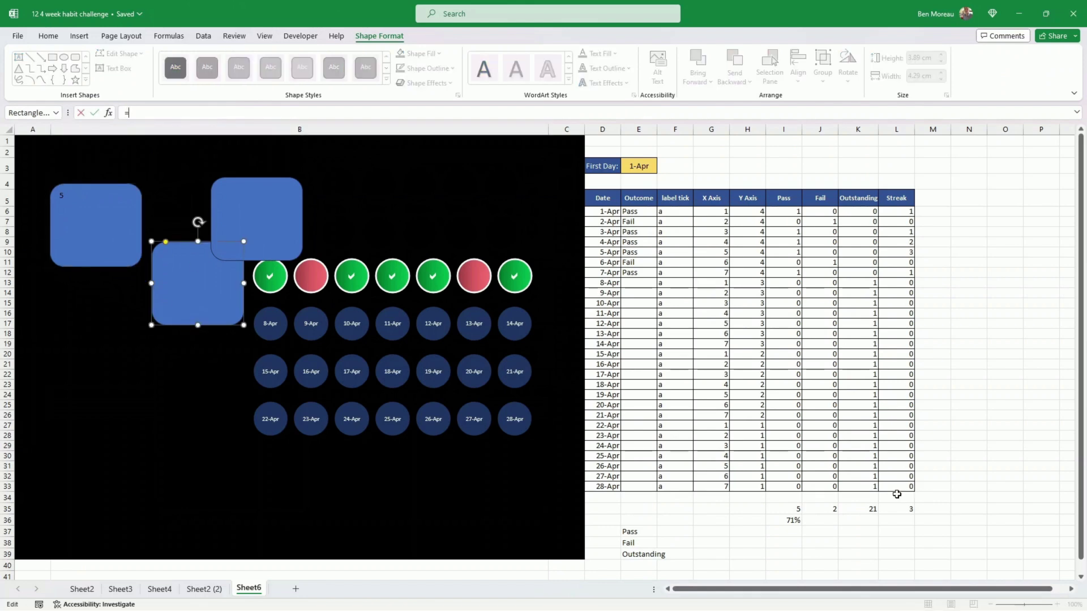
left_click(896, 509)
key("F4")
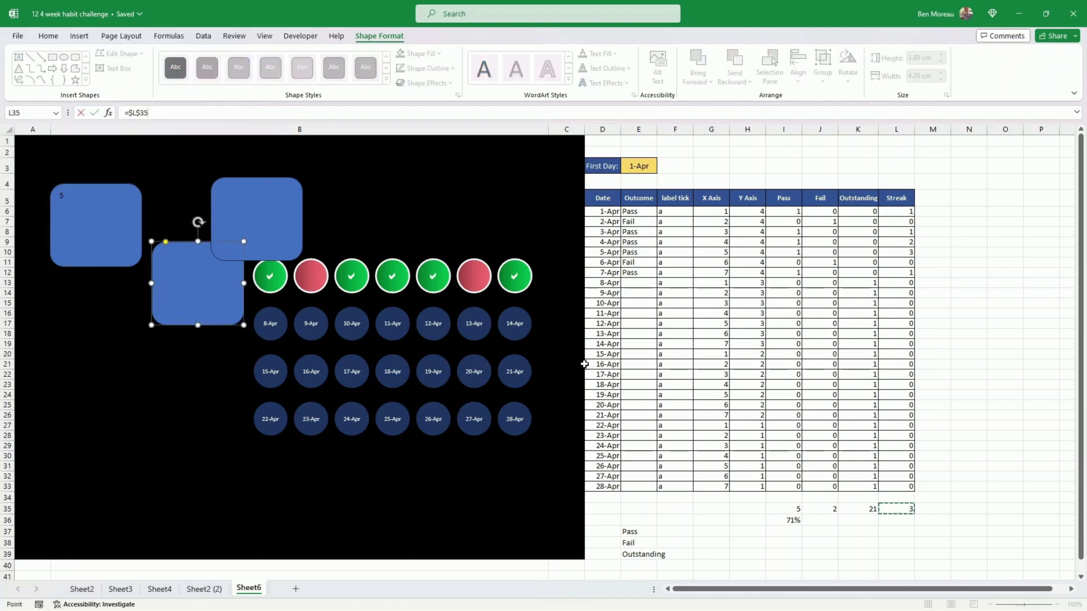
left_click(96, 113)
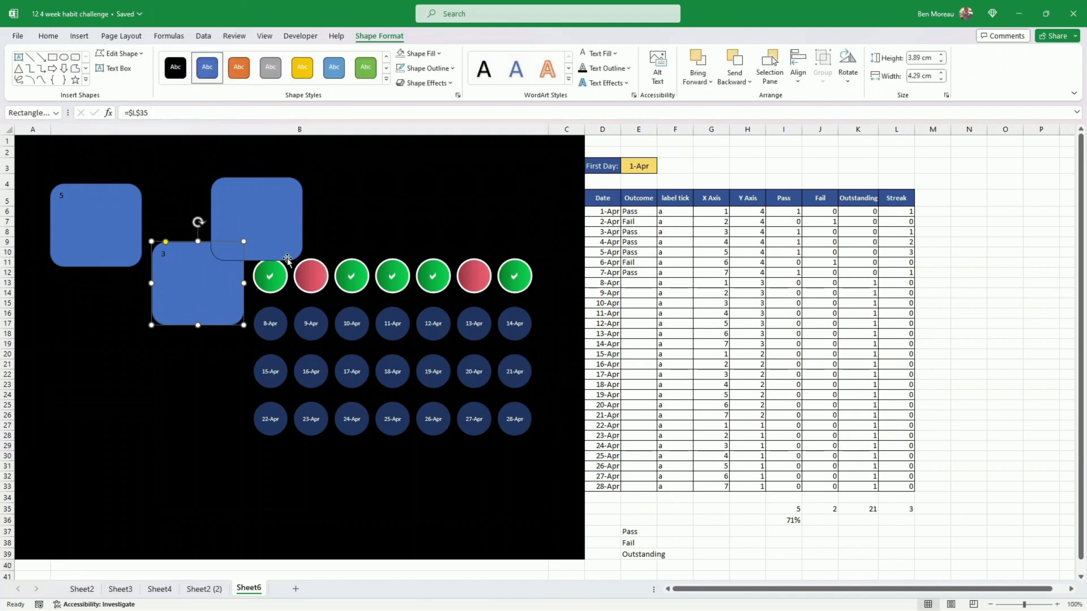
- Link the upper-right rectangle to =$J$35 so it shows the Fail total 2
left_click(256, 224)
type("=")
left_click(827, 508)
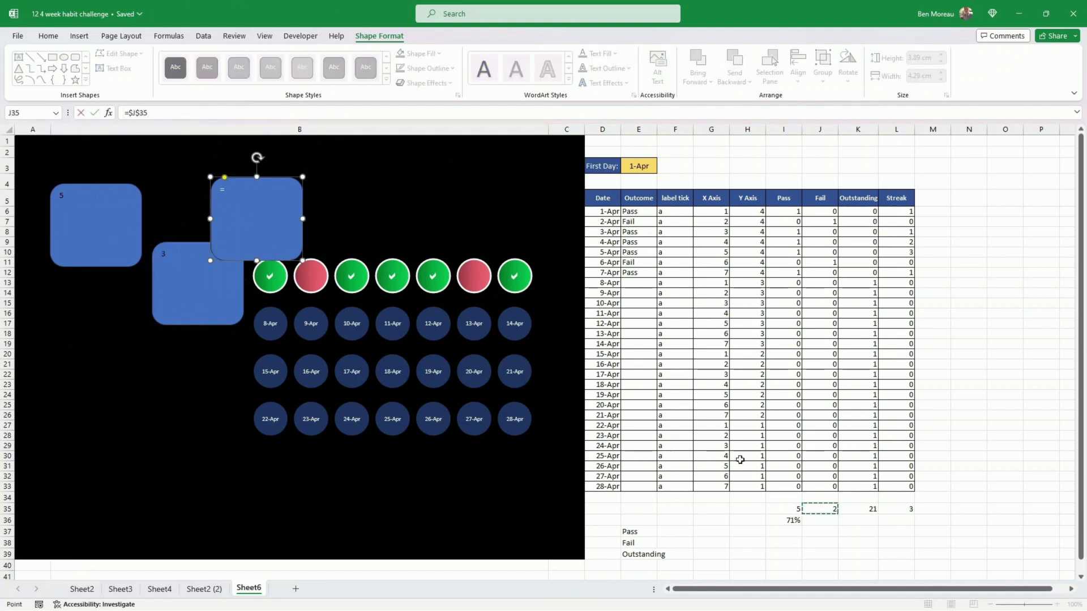
key("F4")
left_click(94, 114)
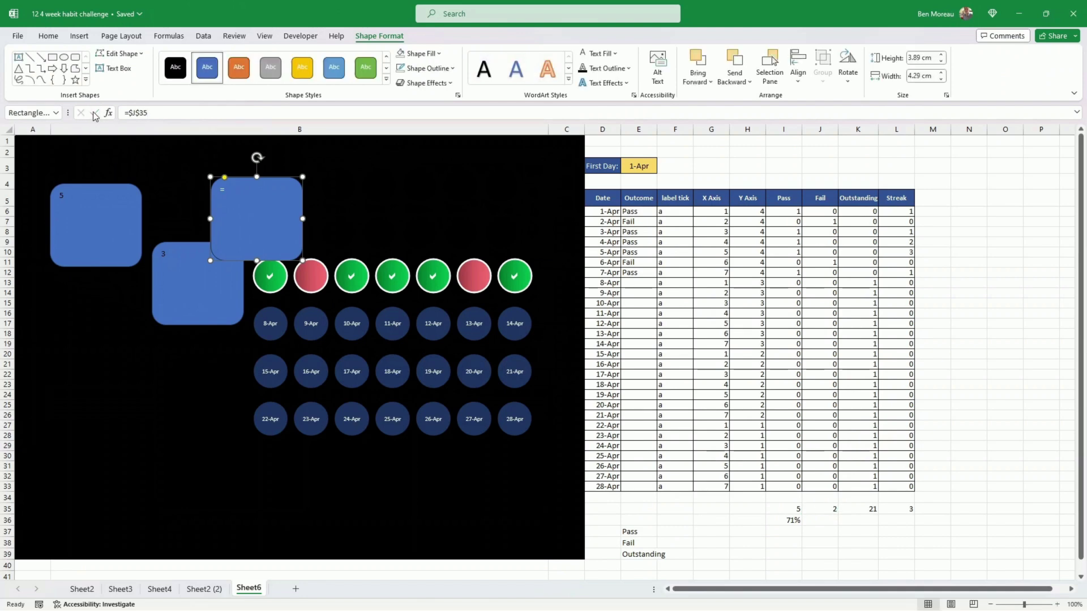
- Give the 5 box a dark green gradient fill
left_click(123, 265)
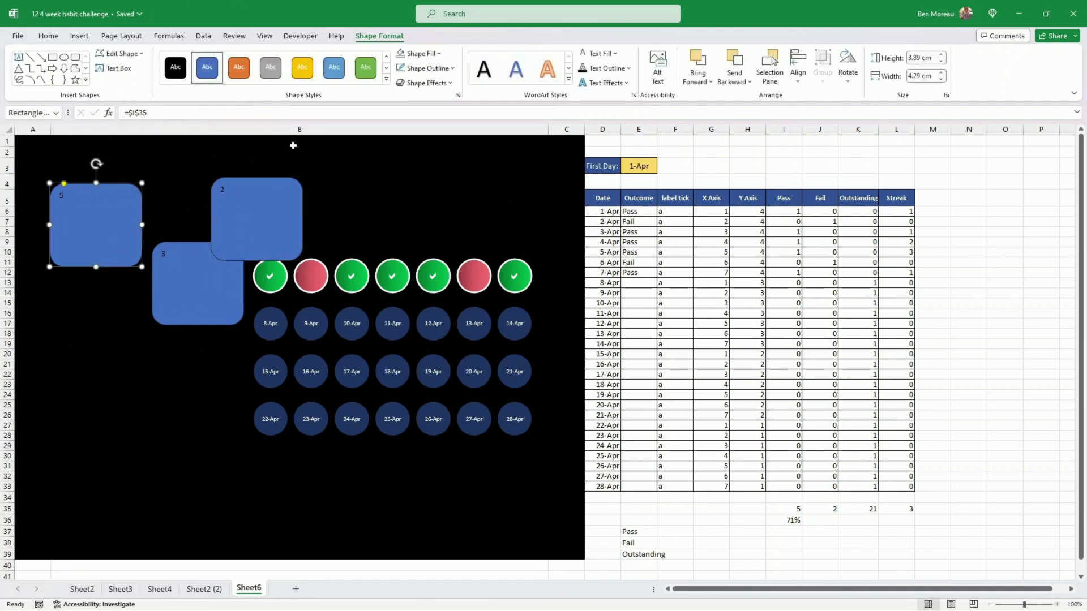
left_click(440, 54)
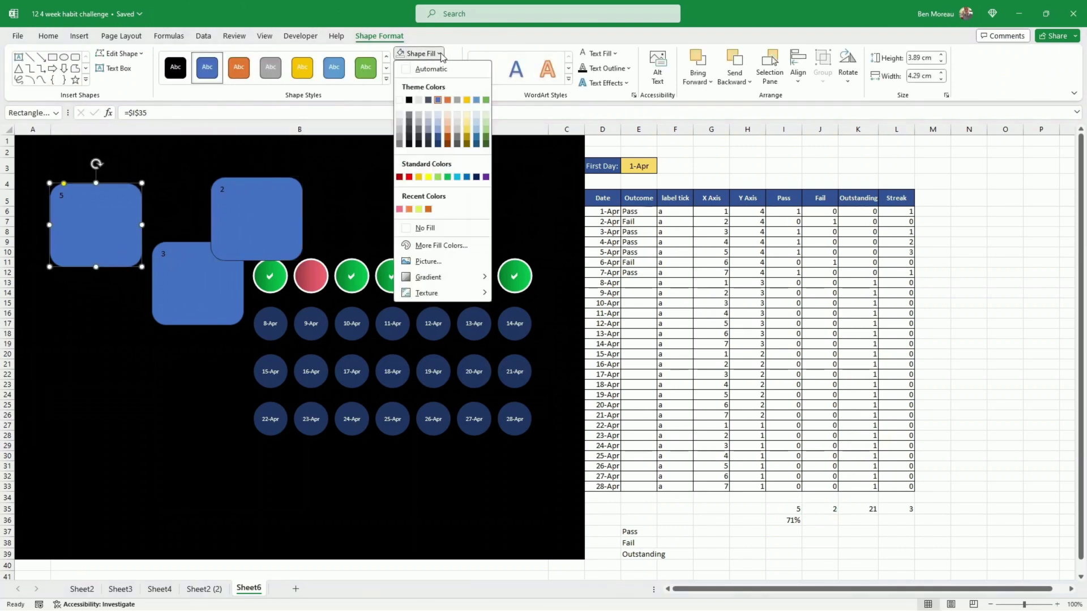
left_click(448, 177)
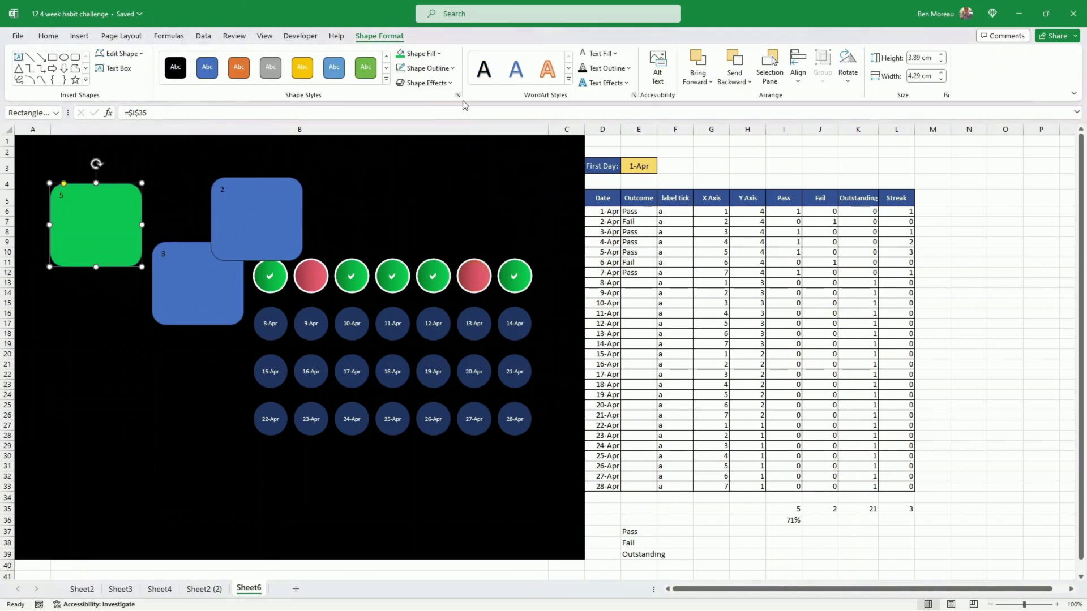
left_click(419, 53)
mouse_move(435, 277)
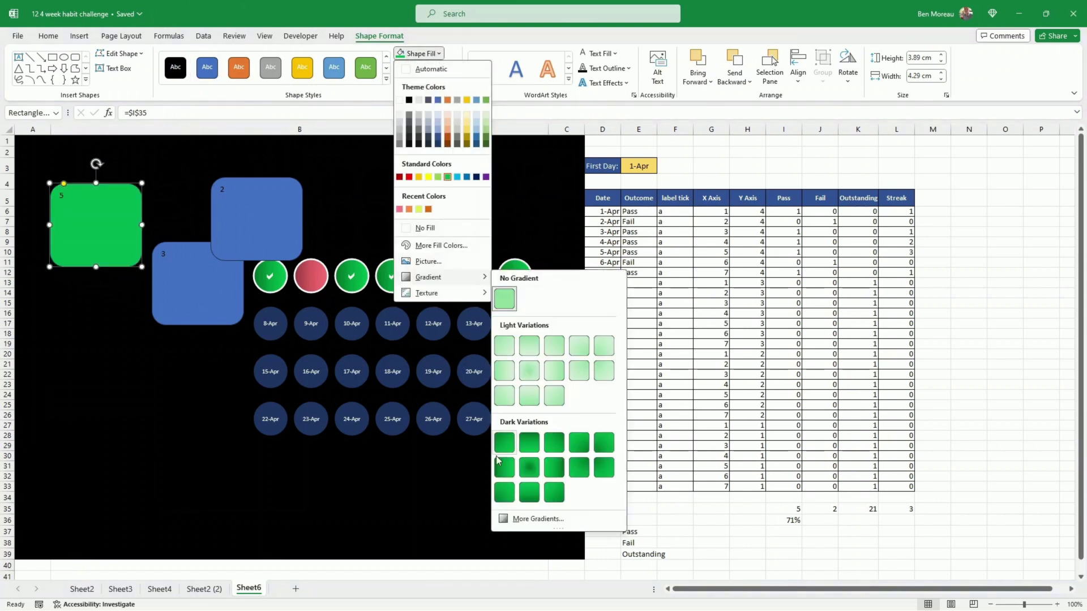
left_click(505, 466)
- Centre the 5 vertically in bold 60 pt and copy that formatting with Format Painter
left_click(48, 36)
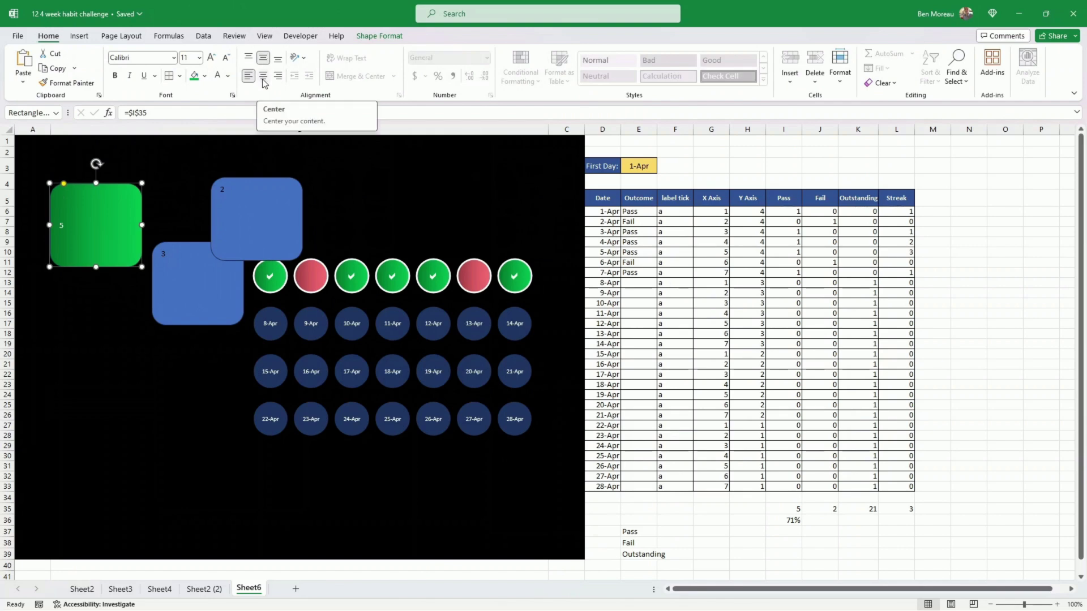
left_click(211, 58)
left_click(263, 57)
left_click(211, 57)
left_click(211, 57)
left_click(211, 57)
left_click(115, 75)
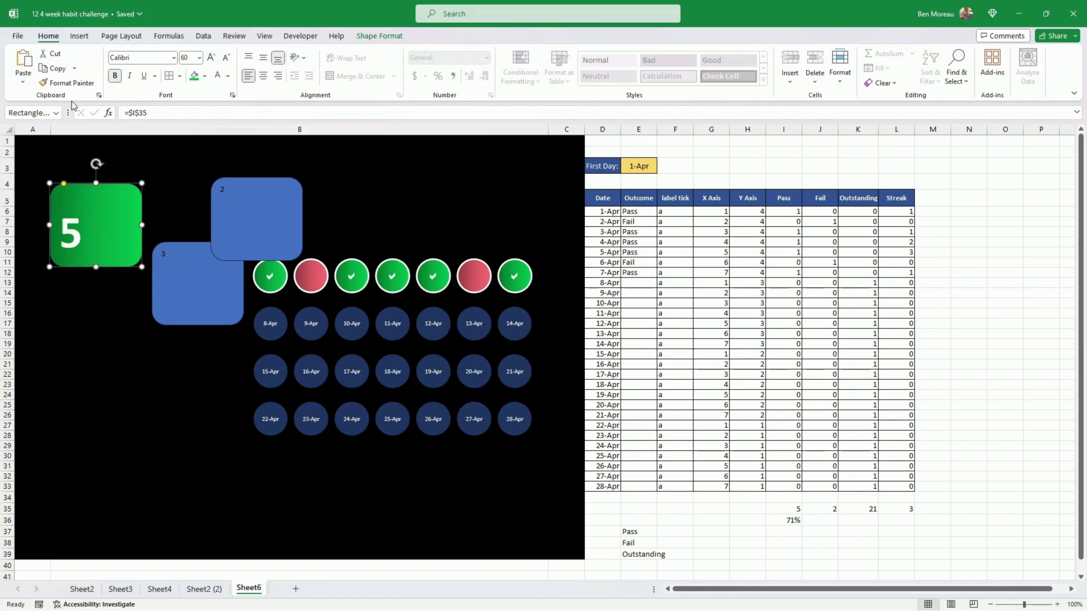
left_click(68, 83)
- Apply the 5 box's style to the 3 and 2 boxes
left_click(187, 311)
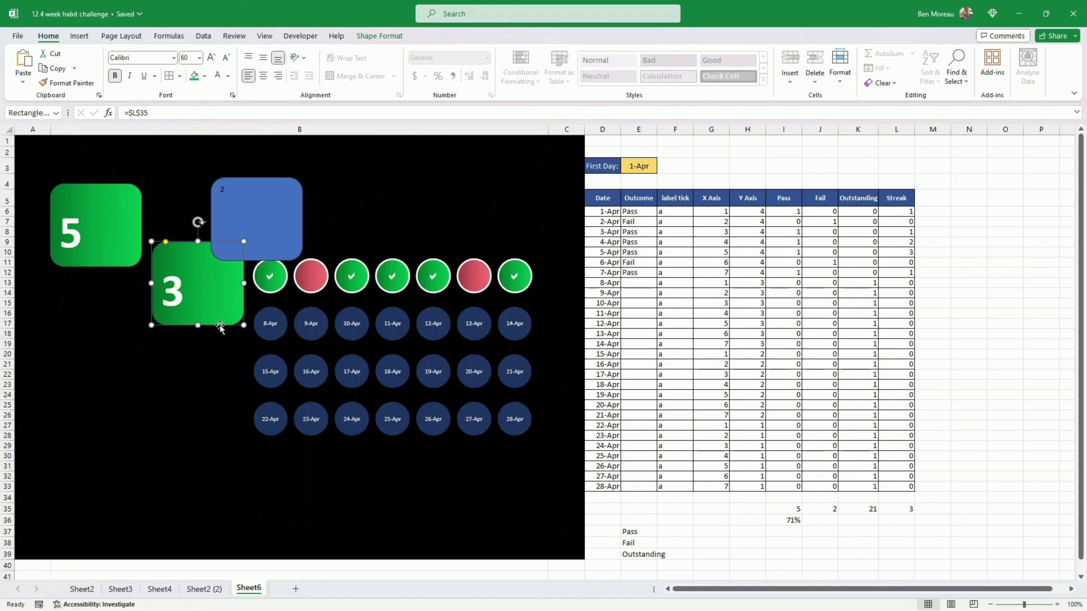
left_click(62, 83)
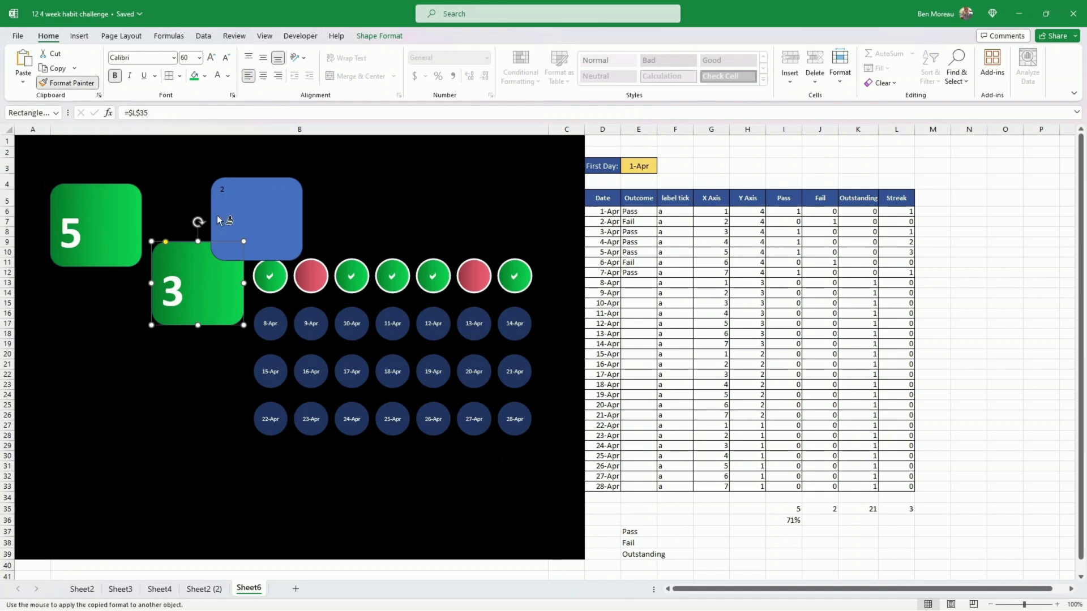
left_click(282, 254)
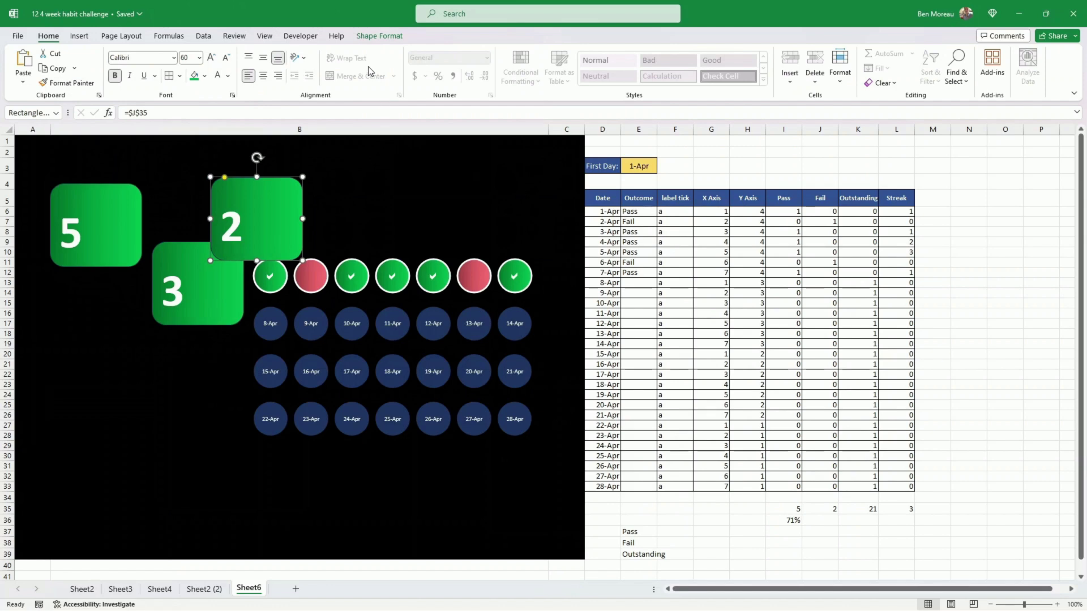
- Fill the 2 box with a dark red gradient
left_click(378, 36)
left_click(439, 53)
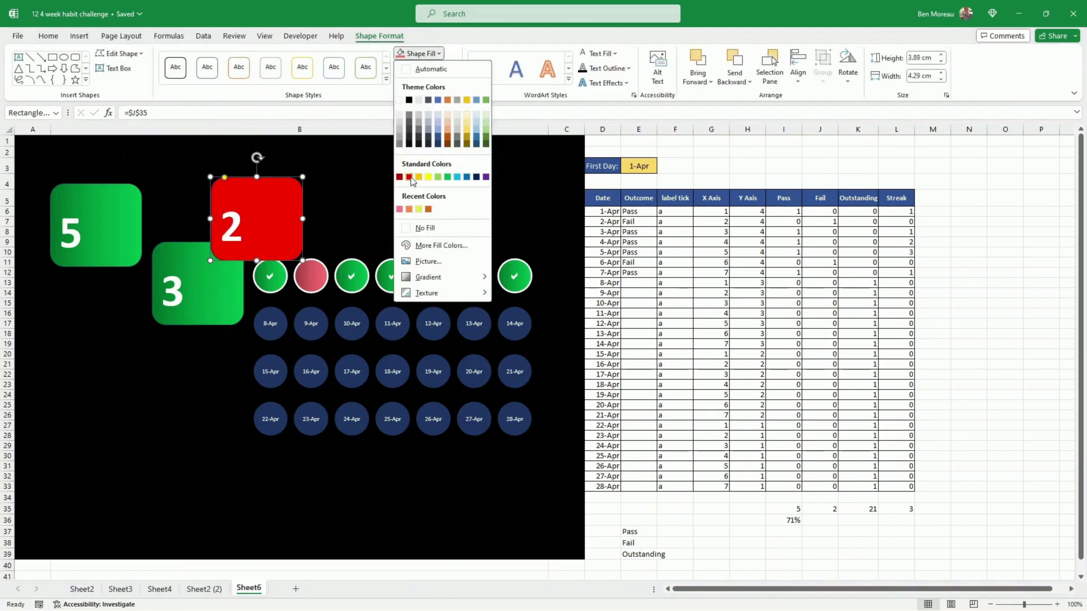
left_click(410, 177)
left_click(438, 53)
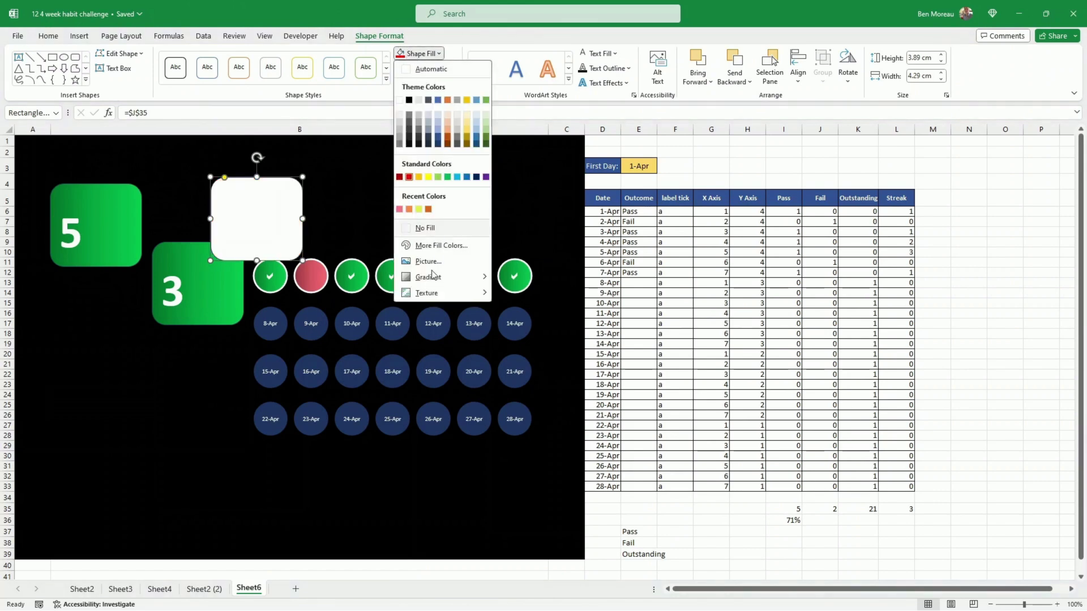
mouse_move(435, 277)
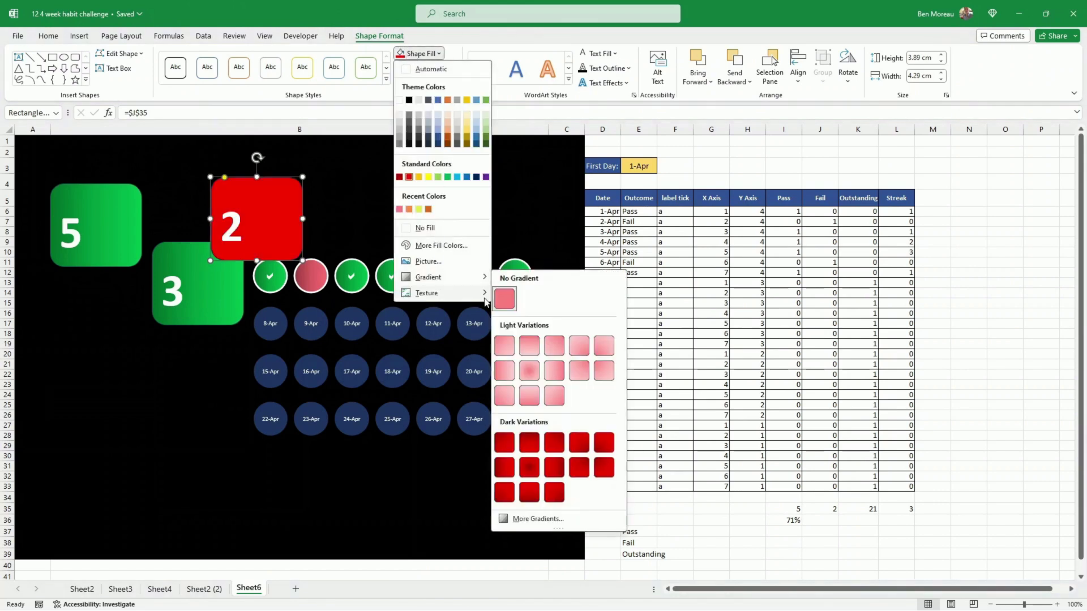
left_click(512, 468)
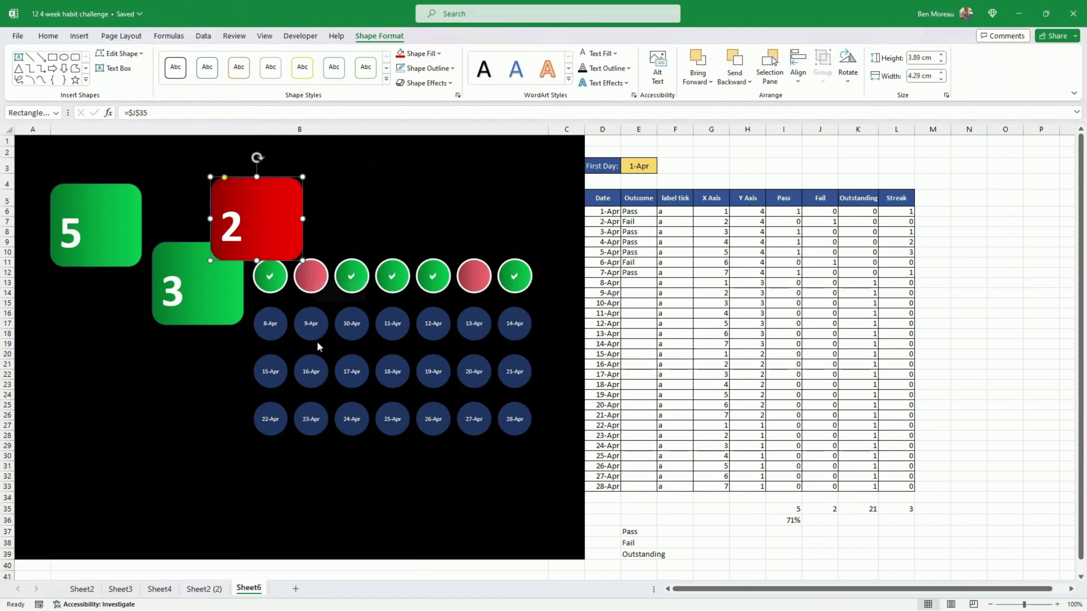
- Move the circle chart up and right, and line up the 5 and 3 boxes
left_click(245, 407)
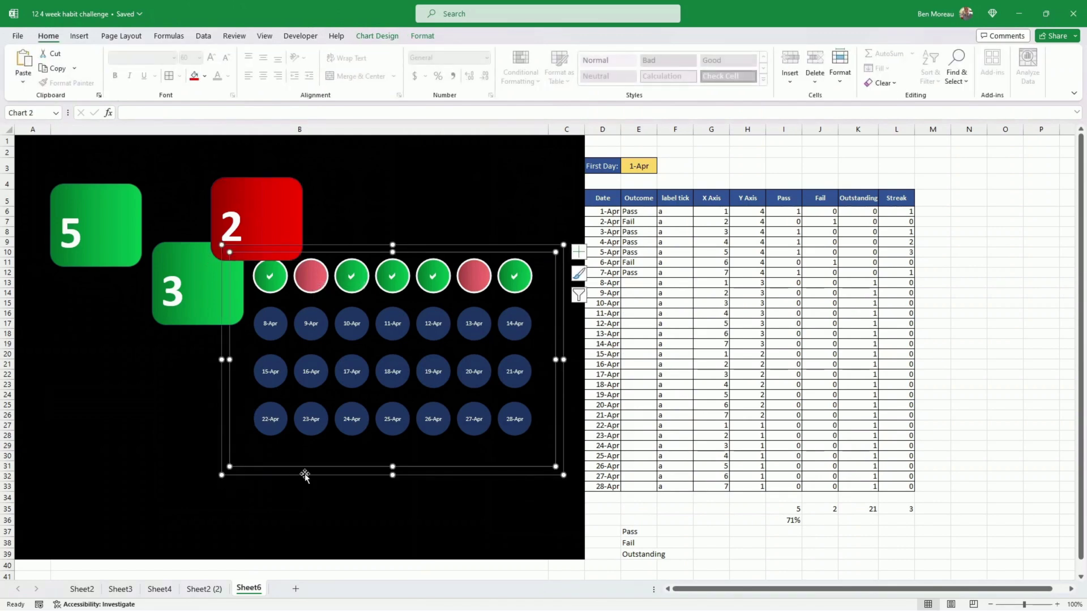
left_click_drag(316, 474, 342, 427)
left_click_drag(127, 264, 98, 317)
left_click_drag(198, 294, 185, 273)
left_click_drag(85, 283, 87, 269)
- Widen column D to spread the grid and move the red 2 box into the row
left_click(428, 429)
right_click(602, 129)
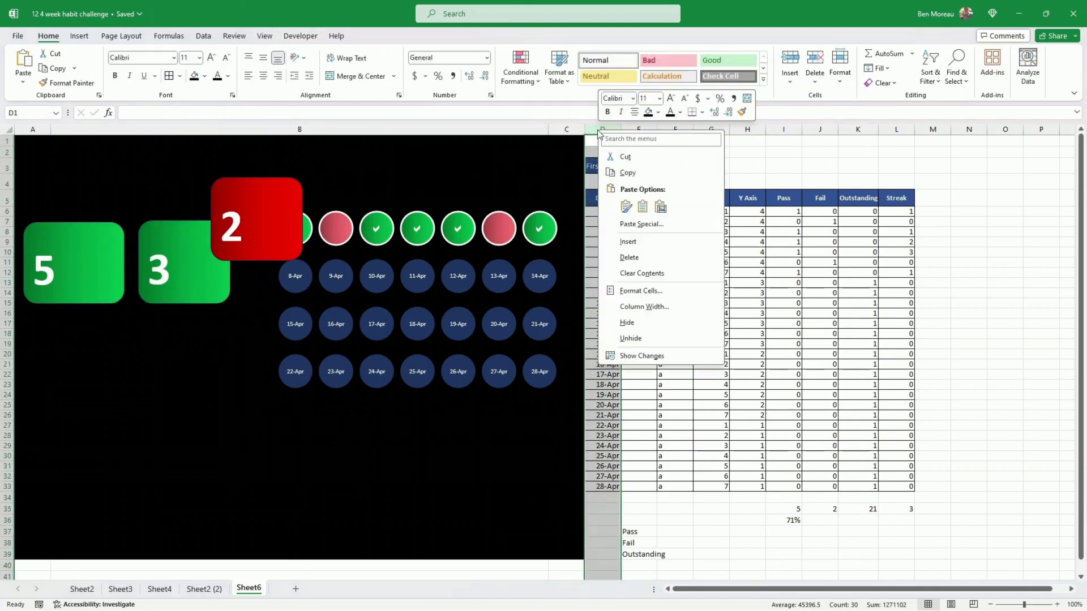
left_click_drag(621, 129, 738, 134)
left_click_drag(266, 311, 402, 311)
left_click_drag(257, 238, 301, 282)
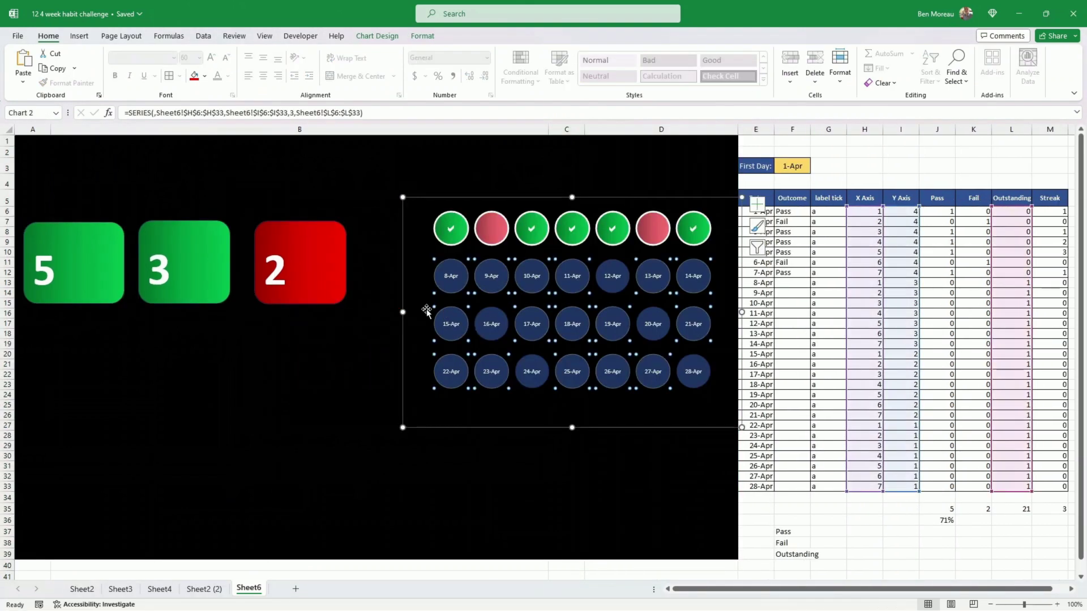
left_click(427, 324)
left_click(80, 36)
left_click(762, 67)
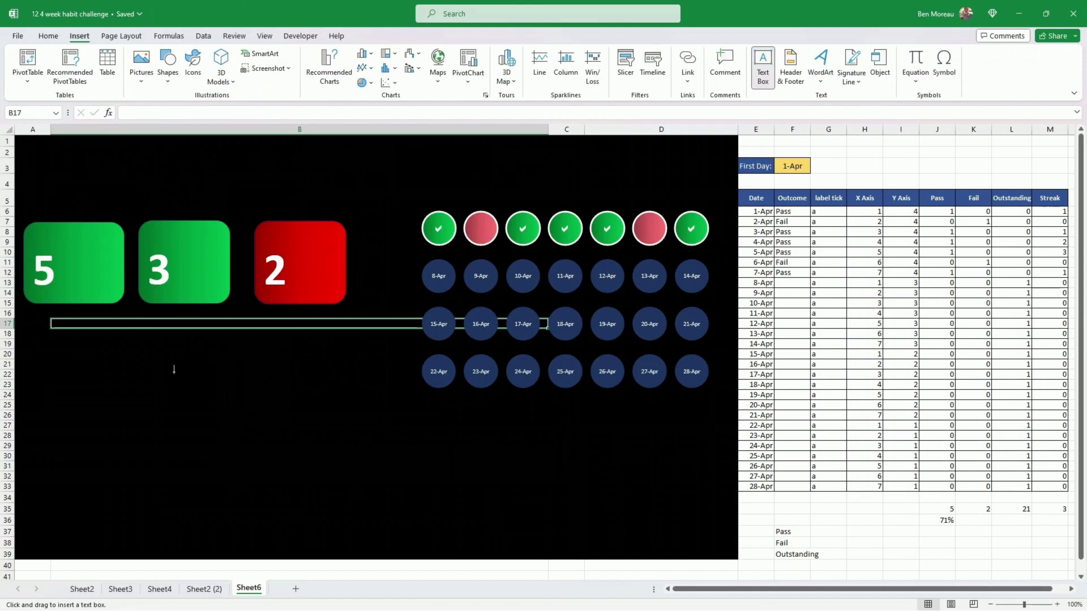
- Create three caption text boxes reading ACHIEVED SO FAR, DAYS STREAK and FAILED DAYS
left_click_drag(174, 372, 288, 409)
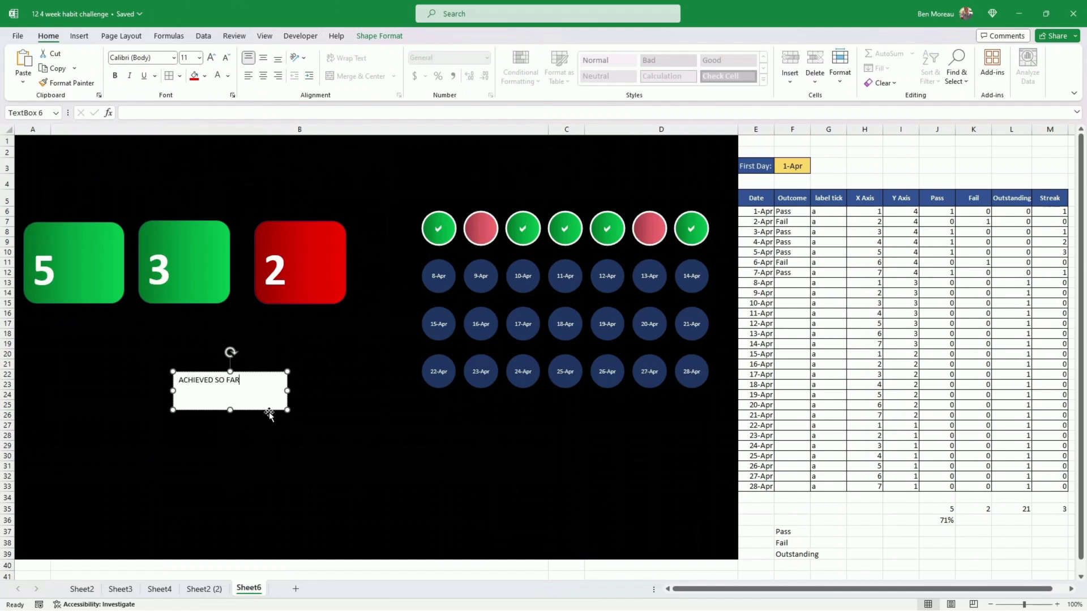
key("ctrl+d")
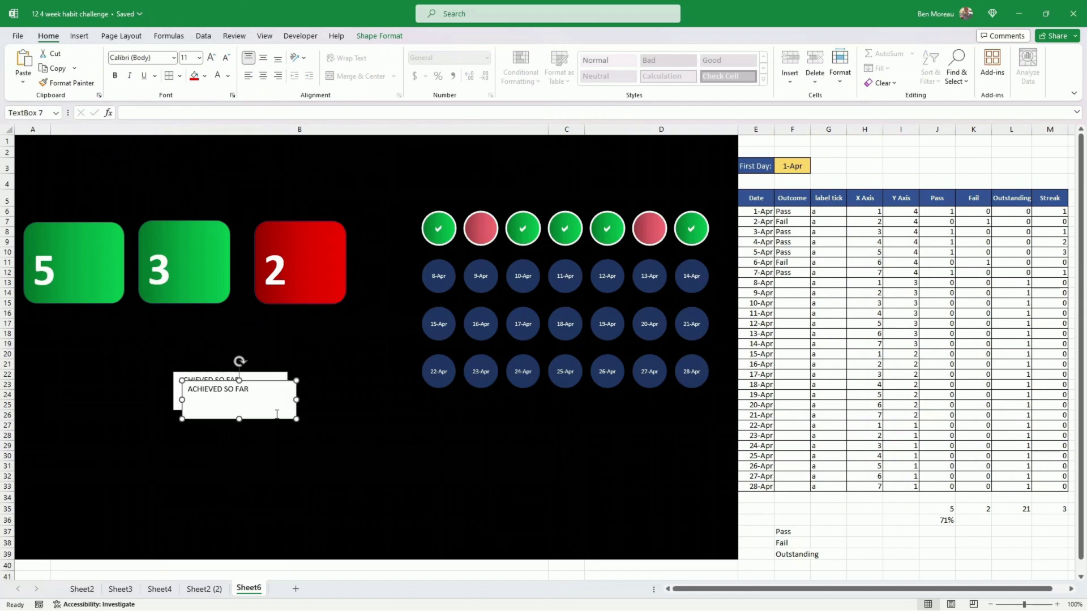
triple_click(253, 387)
type("DAYS STREAK")
key("ctrl+d")
triple_click(256, 422)
type("FAILED DAYS")
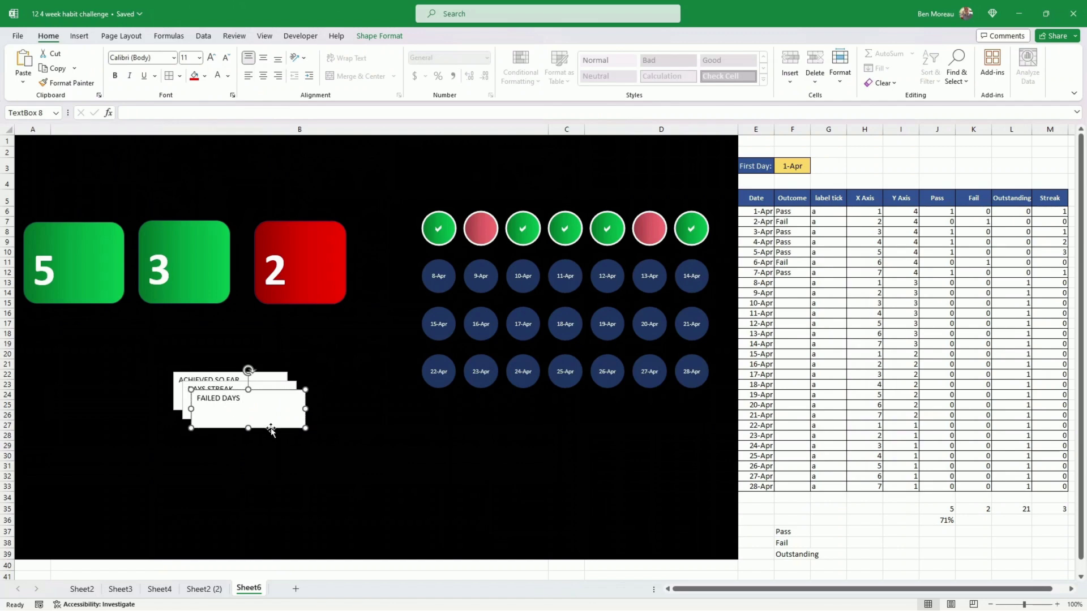
- Give the FAILED DAYS caption no fill and white text
left_click(390, 37)
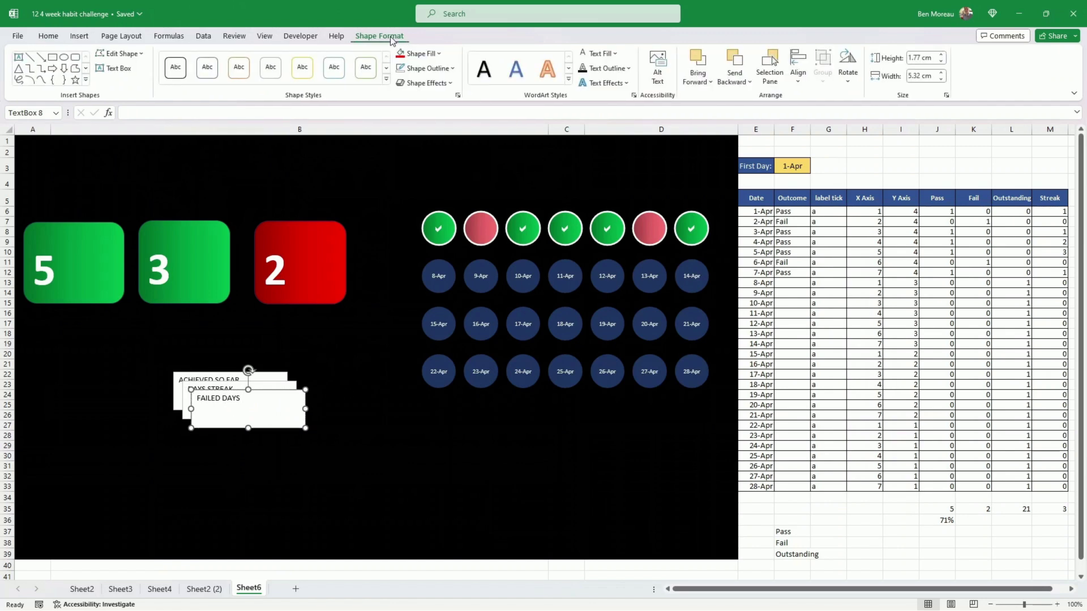
left_click(181, 365)
left_click(180, 373)
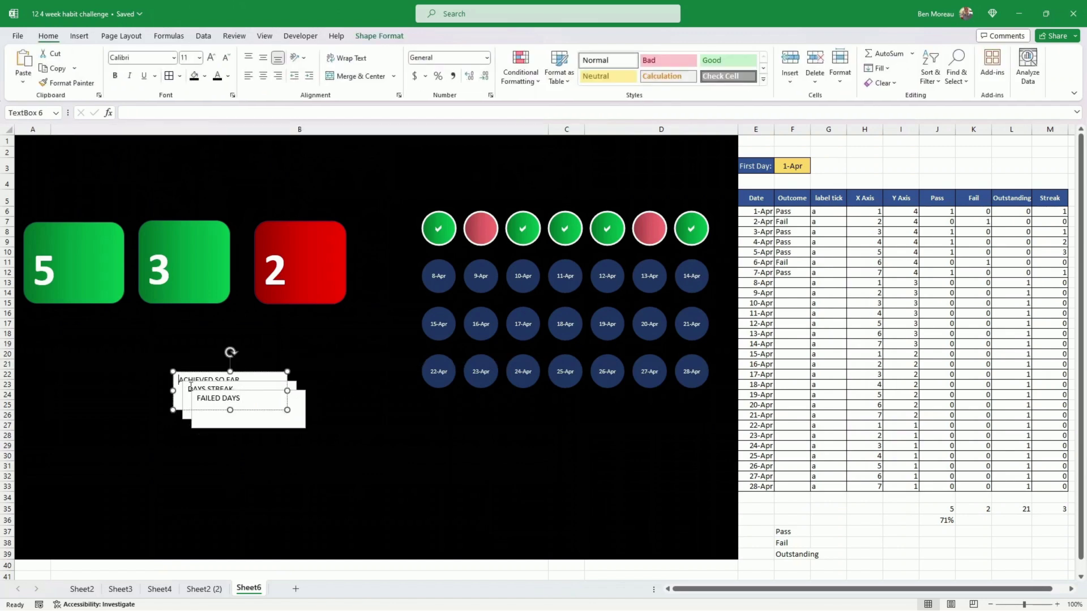
left_click(199, 417)
left_click(186, 412)
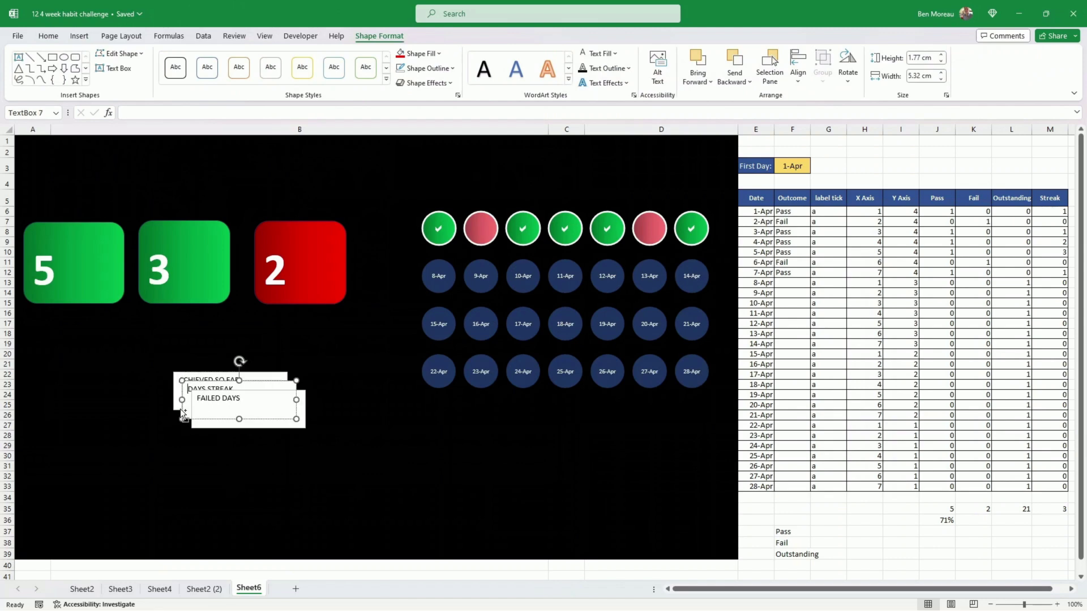
left_click(179, 407)
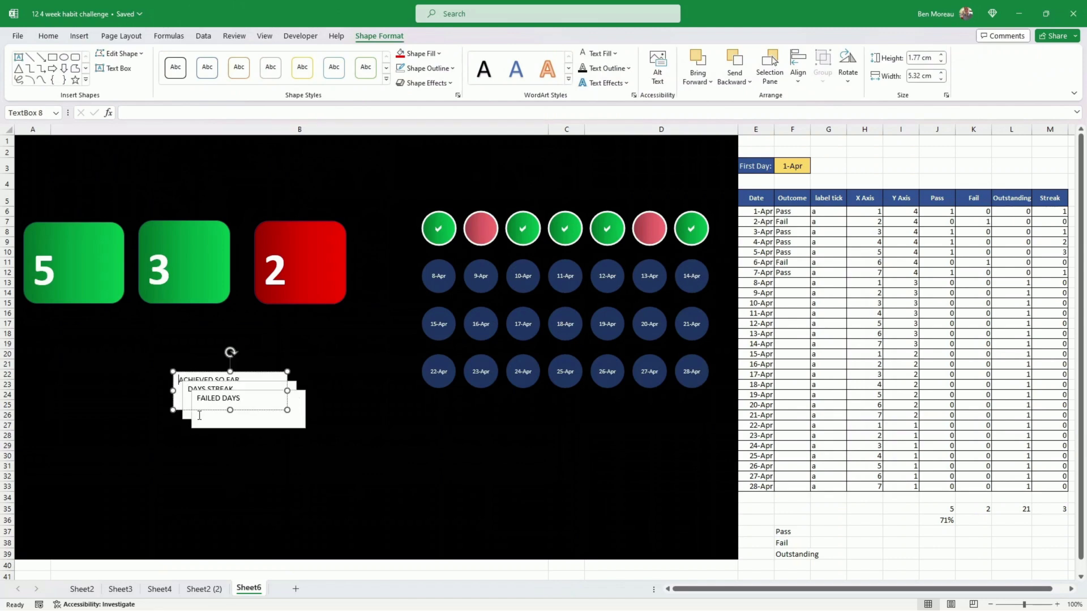
left_click(199, 416)
left_click(418, 53)
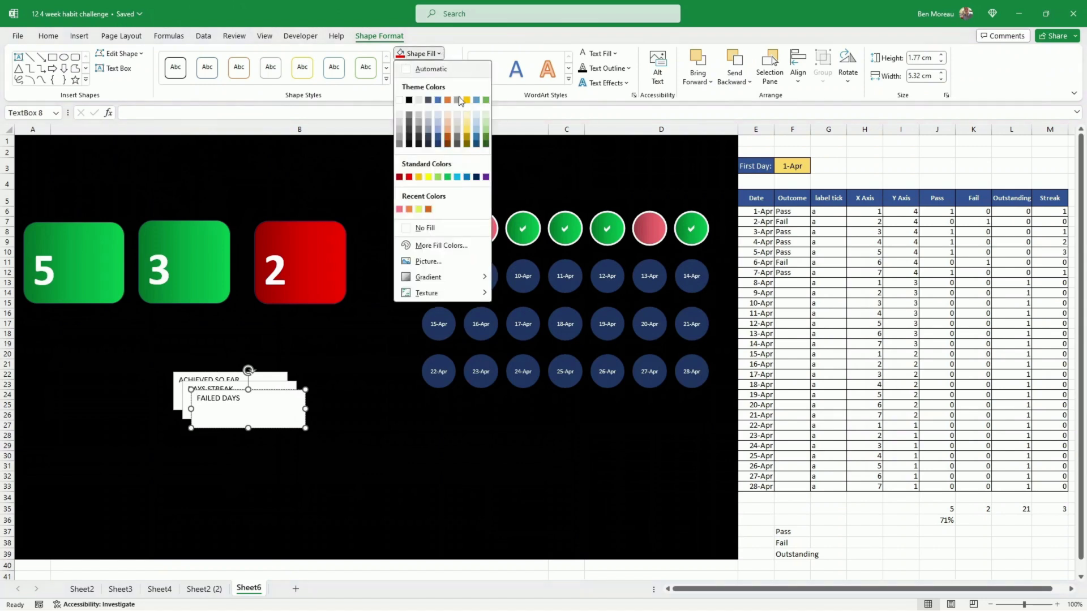
left_click(424, 228)
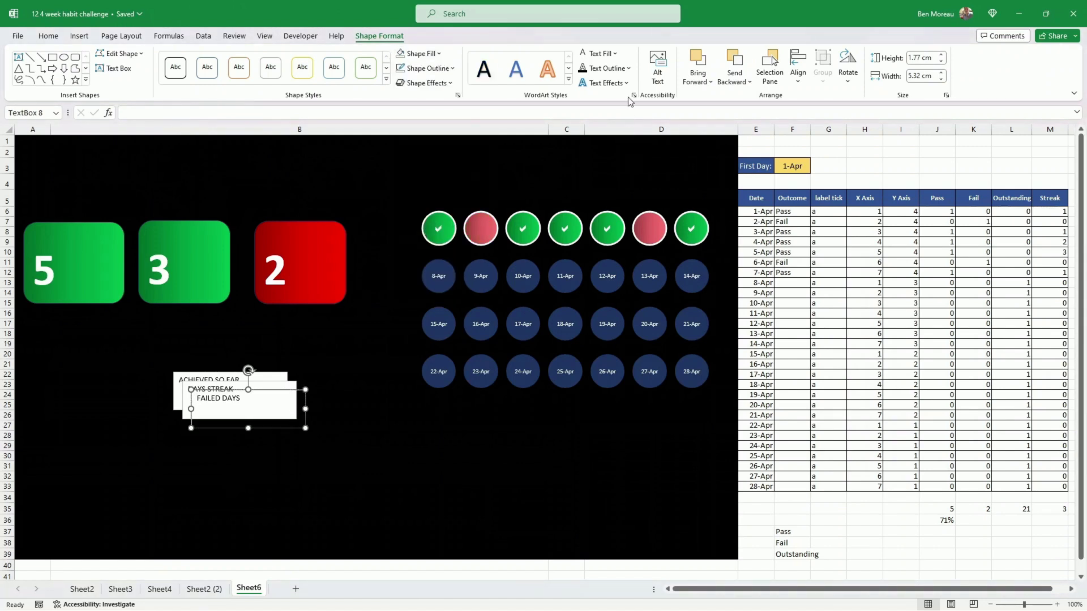
left_click(580, 55)
- Place FAILED DAYS on the red 2 box with no outline and size 16 text
left_click_drag(271, 431, 340, 271)
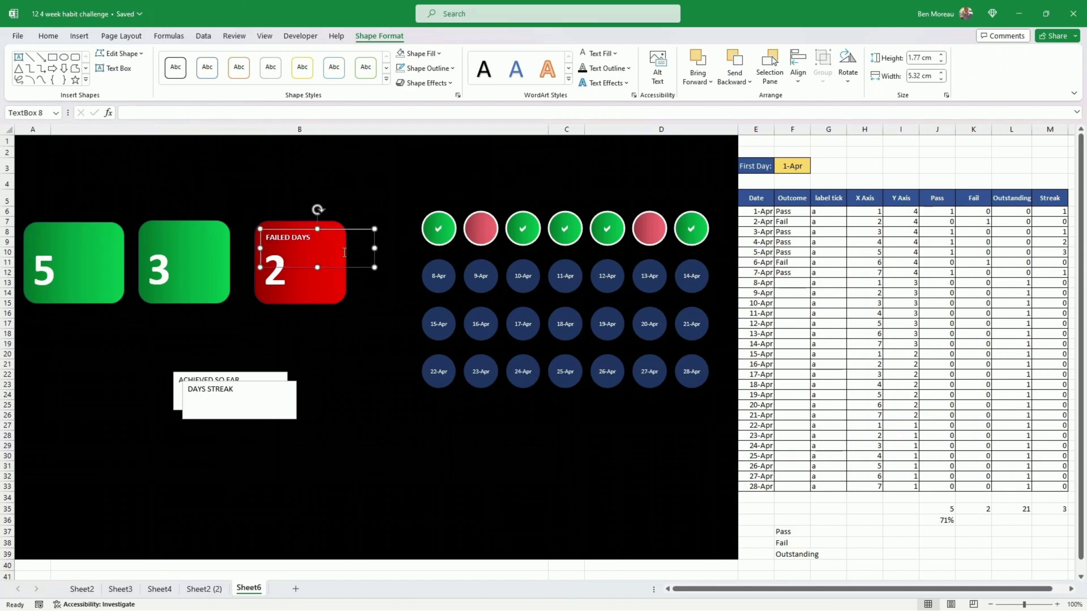
left_click(428, 68)
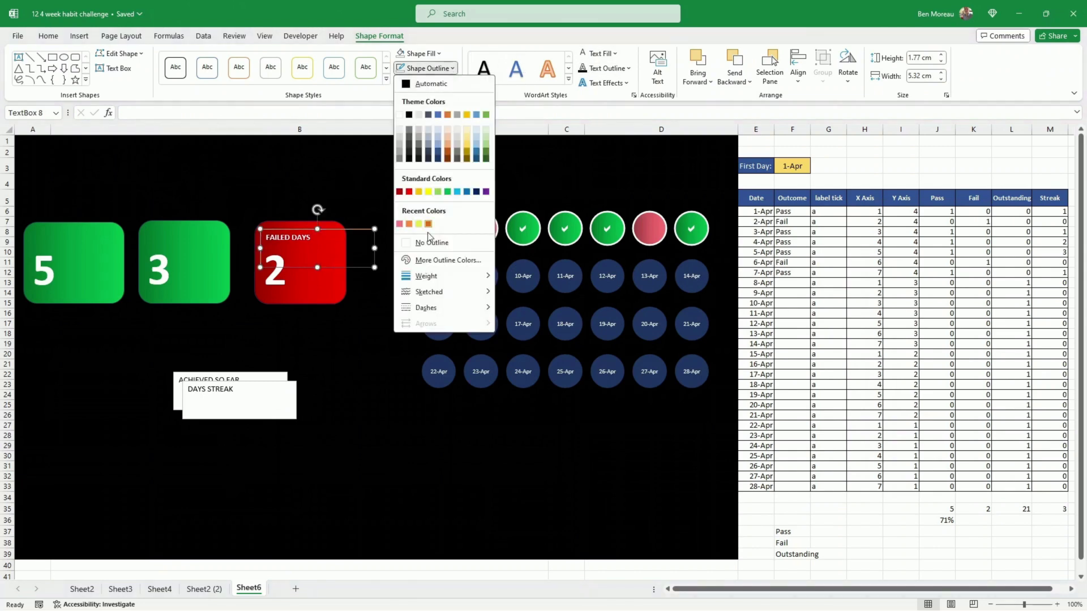
left_click(48, 36)
left_click(216, 64)
left_click(217, 64)
- Copy the caption style to DAYS STREAK and ACHIEVED SO FAR, place DAYS STREAK on the 3 box, duplicate the 3 box
left_click(62, 83)
left_click(238, 399)
mouse_move(238, 399)
left_mouse_down()
mouse_move(226, 255)
mouse_move(110, 258)
left_mouse_up()
left_click(62, 83)
left_click(258, 400)
left_click(161, 354)
left_click(178, 303)
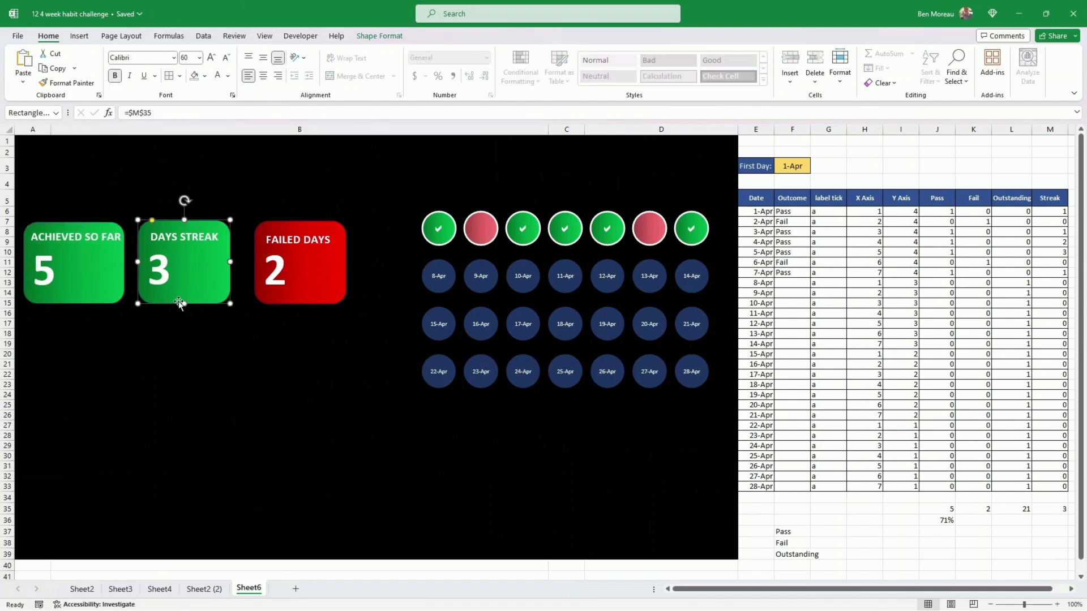
key("ctrl+d")
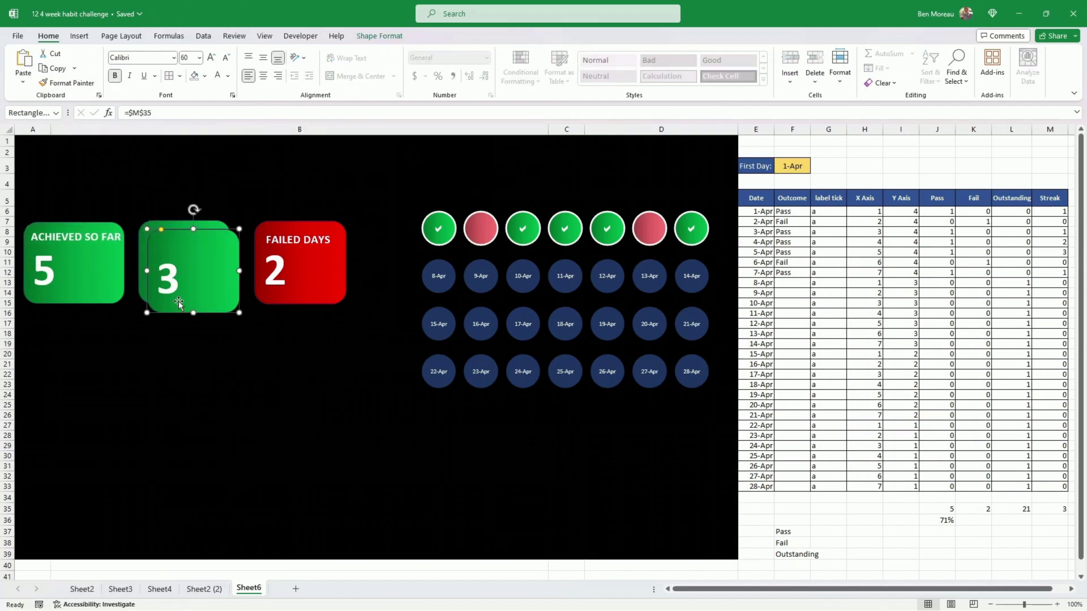
- Stretch the box copy into a wide top banner with centred title MY 4 WEEK CHALLENGE
left_click_drag(209, 315, 190, 229)
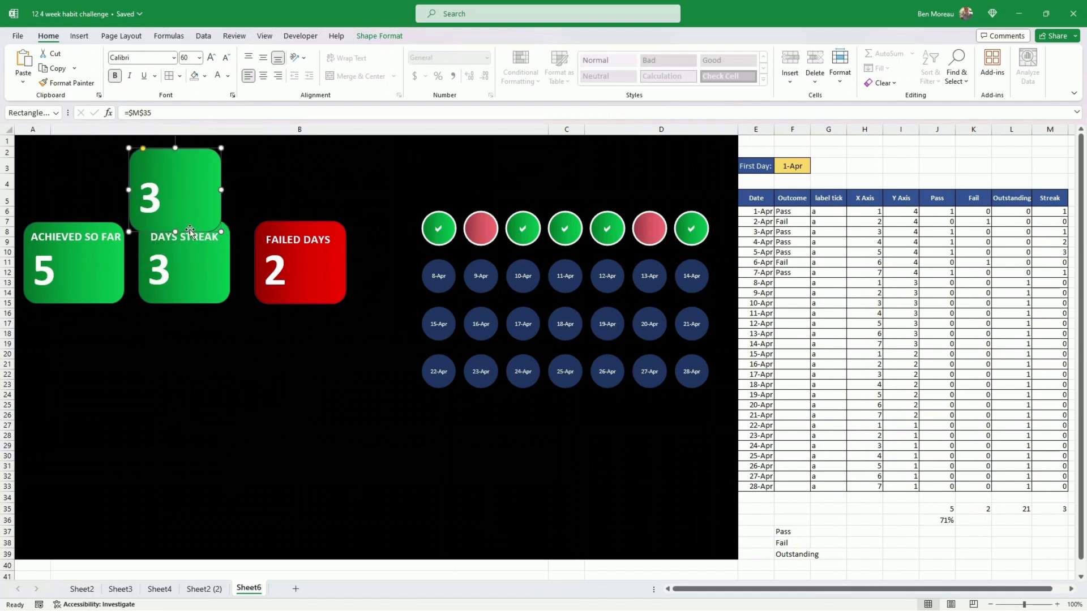
left_click_drag(221, 189, 694, 190)
left_click_drag(129, 190, 26, 190)
left_click_drag(360, 232, 374, 204)
type("MY 4 WEEK CHALLENGE")
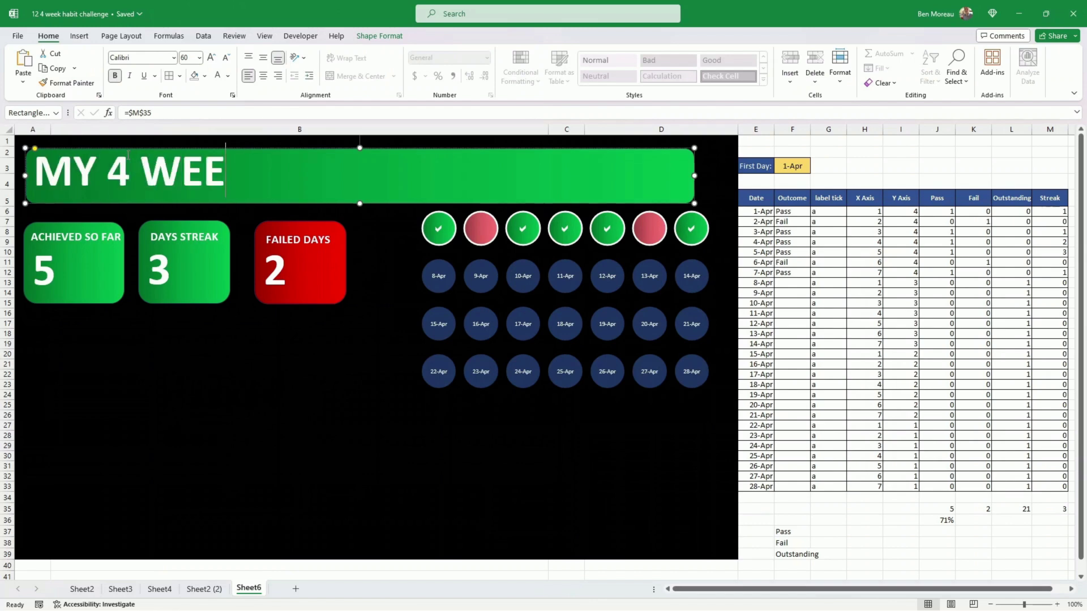
left_click(263, 76)
- Give the banner a dark red gradient fill and place a copy of it lower down
left_click(379, 36)
left_click(399, 48)
left_click(408, 158)
left_click(399, 49)
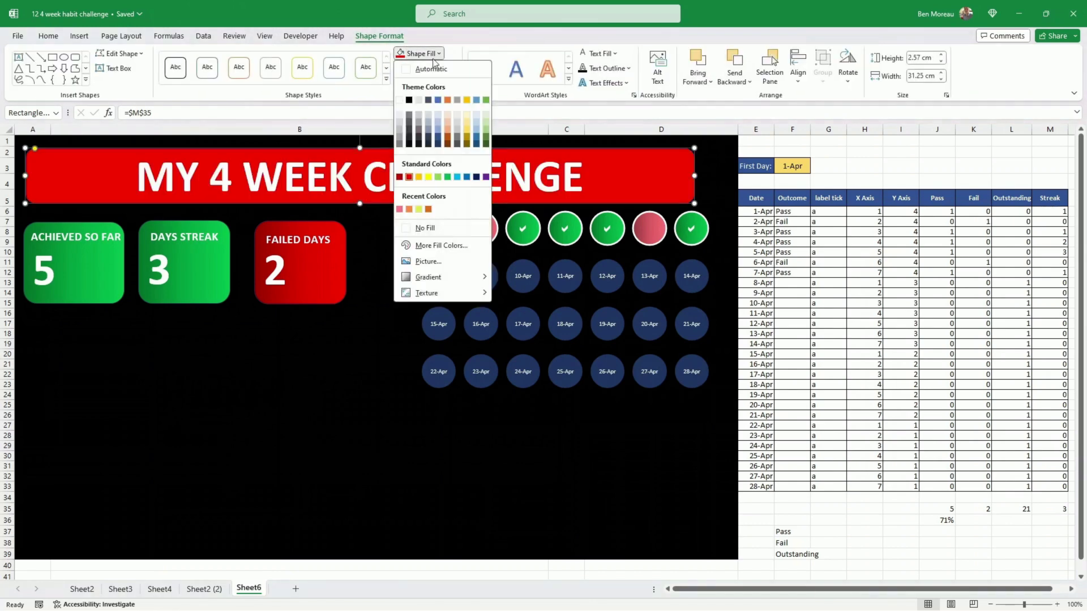
mouse_move(437, 276)
left_click(515, 417)
key("Escape")
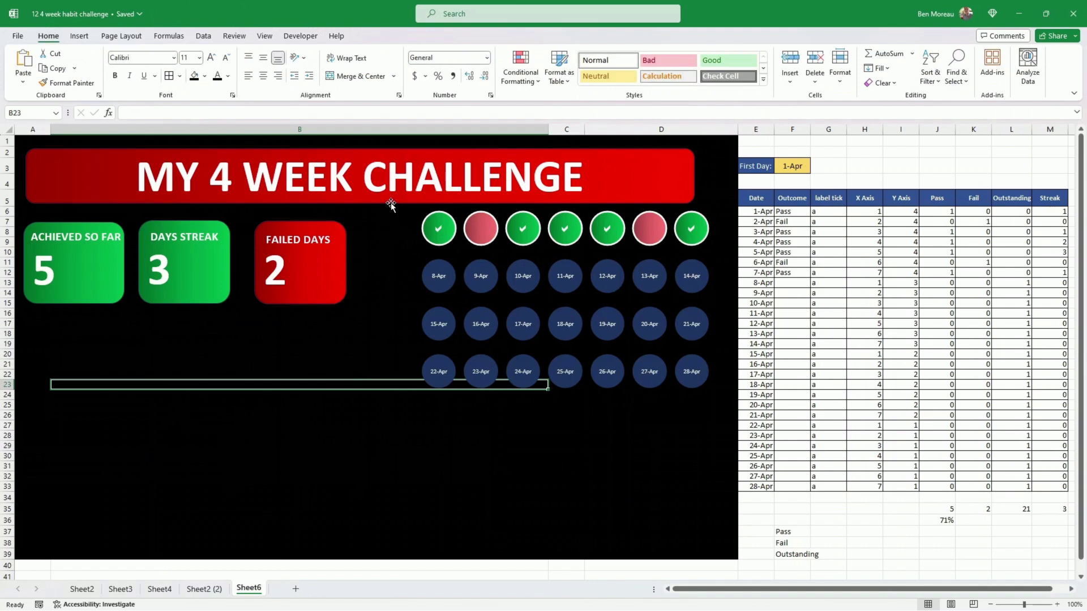
left_click(390, 204)
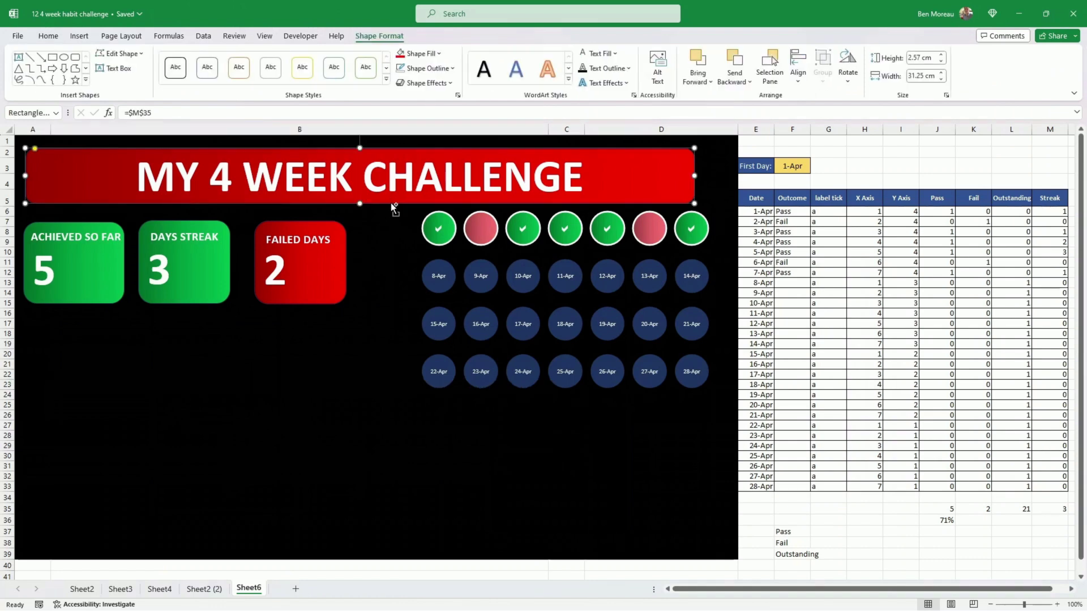
left_click_drag(391, 204, 382, 375)
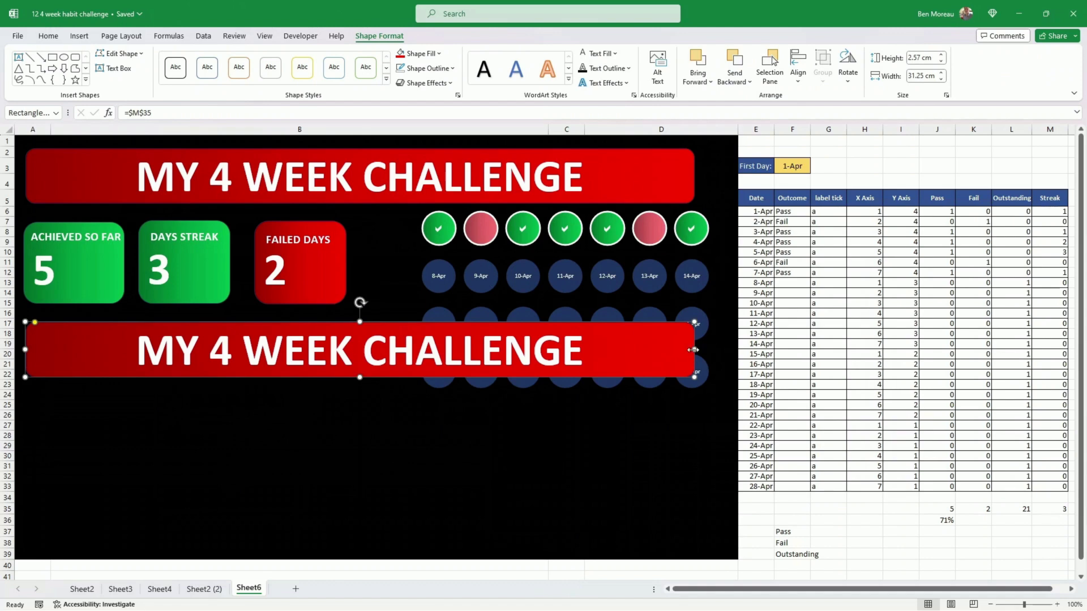
- Narrow the copied red banner to about half width and shrink its text size
left_click_drag(693, 350, 366, 350)
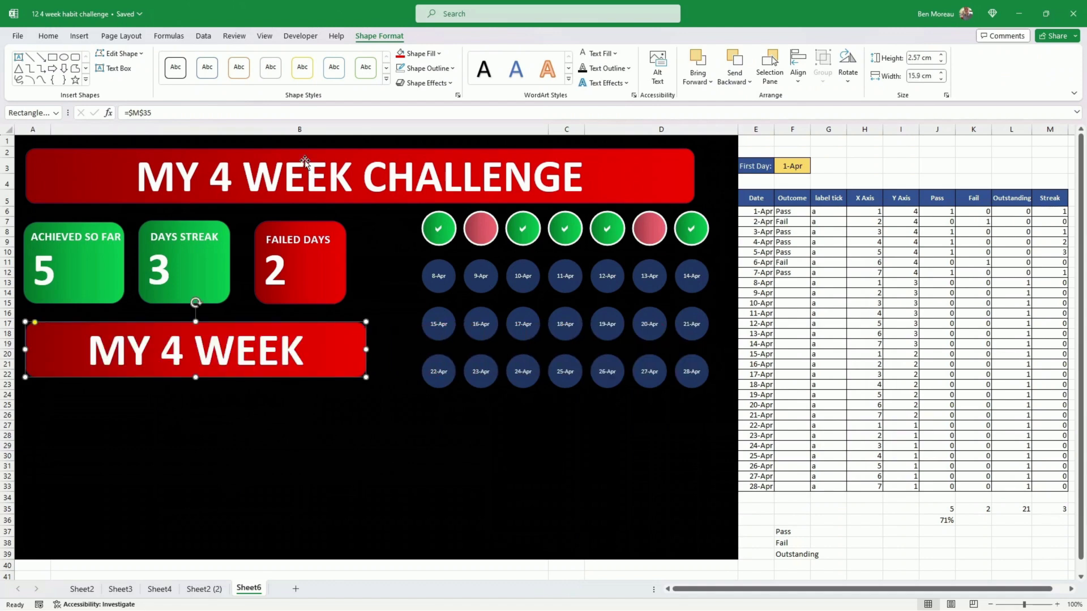
left_click(46, 35)
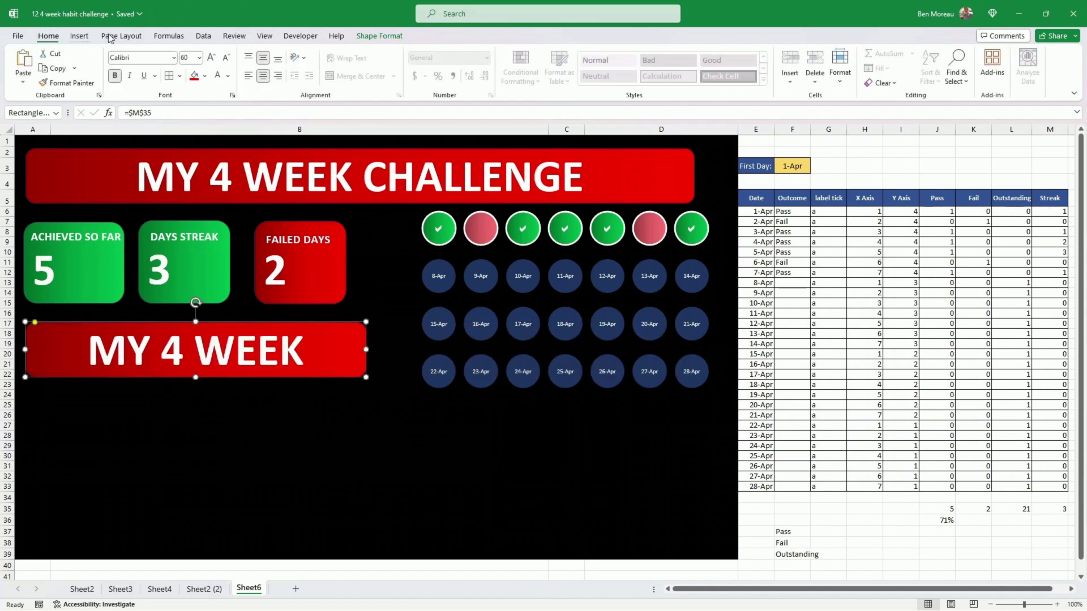
left_click(227, 62)
left_click(228, 61)
left_click(227, 61)
left_click(227, 61)
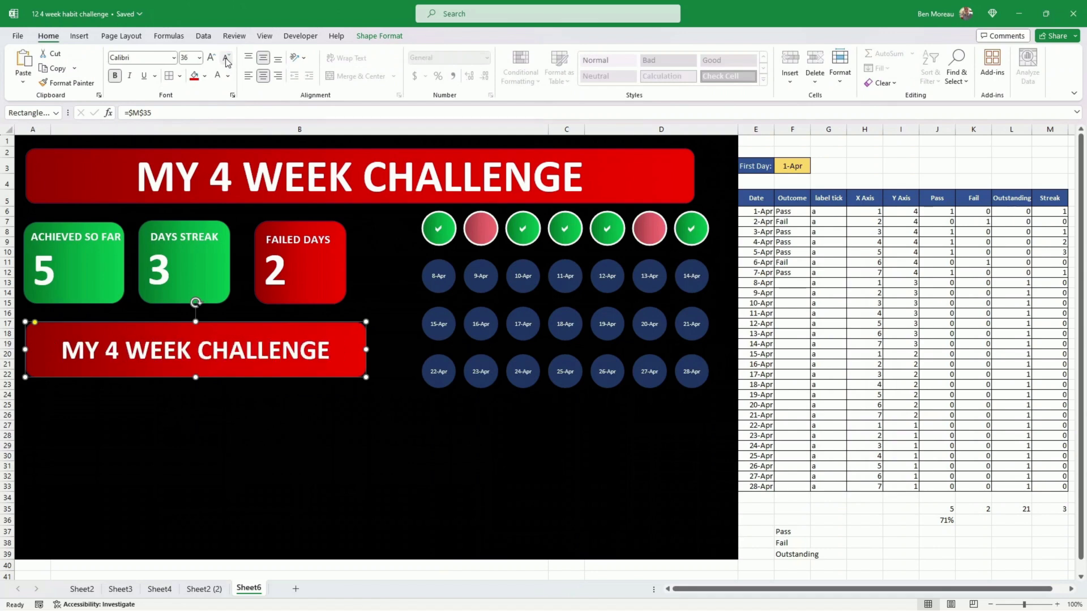
left_click(227, 61)
left_click(227, 61)
left_click(227, 61)
- Copy the FAILED DAYS label under the lower banner and change it to 'MY CHALLENGE'
left_click(337, 268)
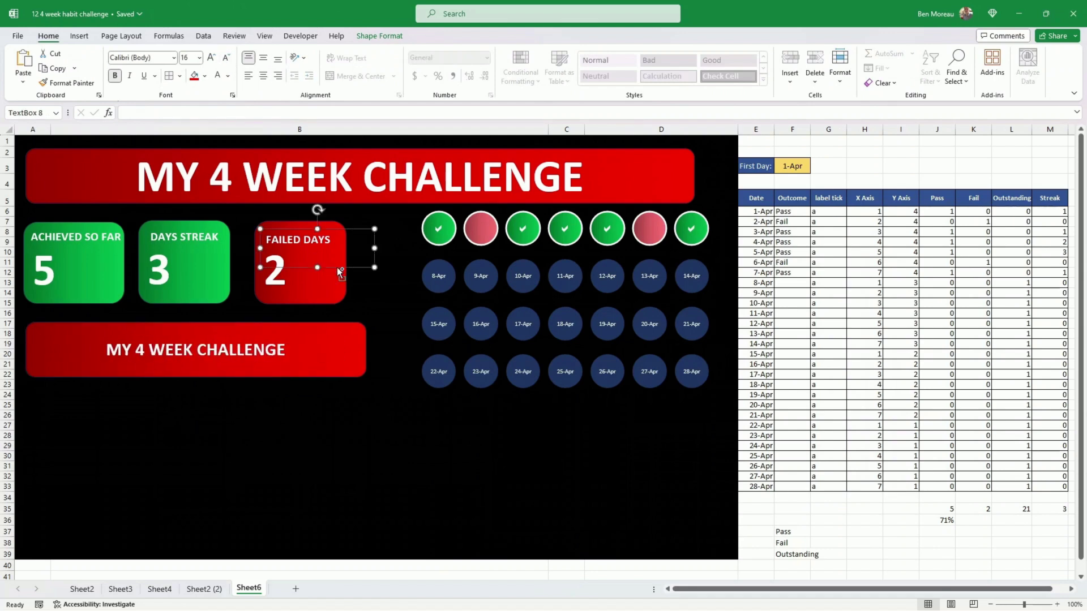
left_click_drag(339, 272, 302, 402)
key("F2")
type("CHALLENGE")
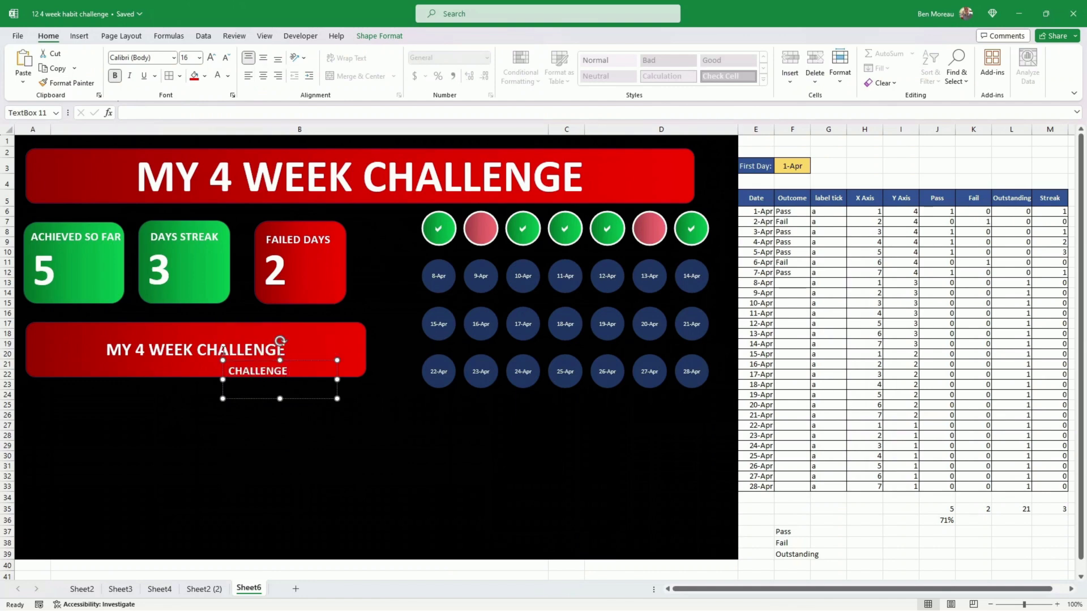
key("Home")
type("MY")
- Link the lower red box's text to cell J36 (=$J$36) and left-align the 71%
left_click(258, 369)
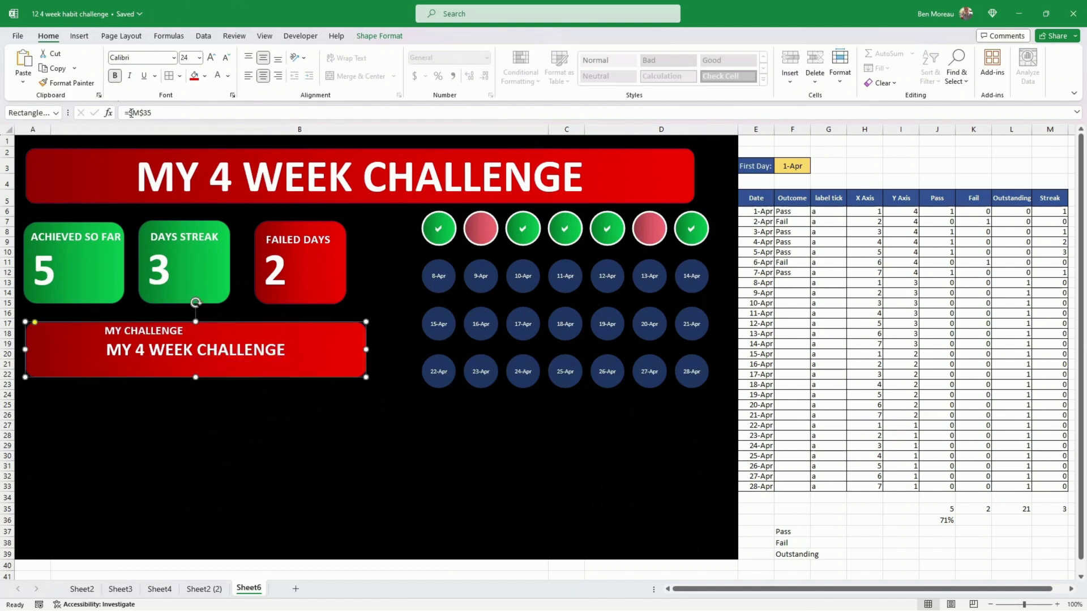
type("=")
left_click(947, 521)
key("Return")
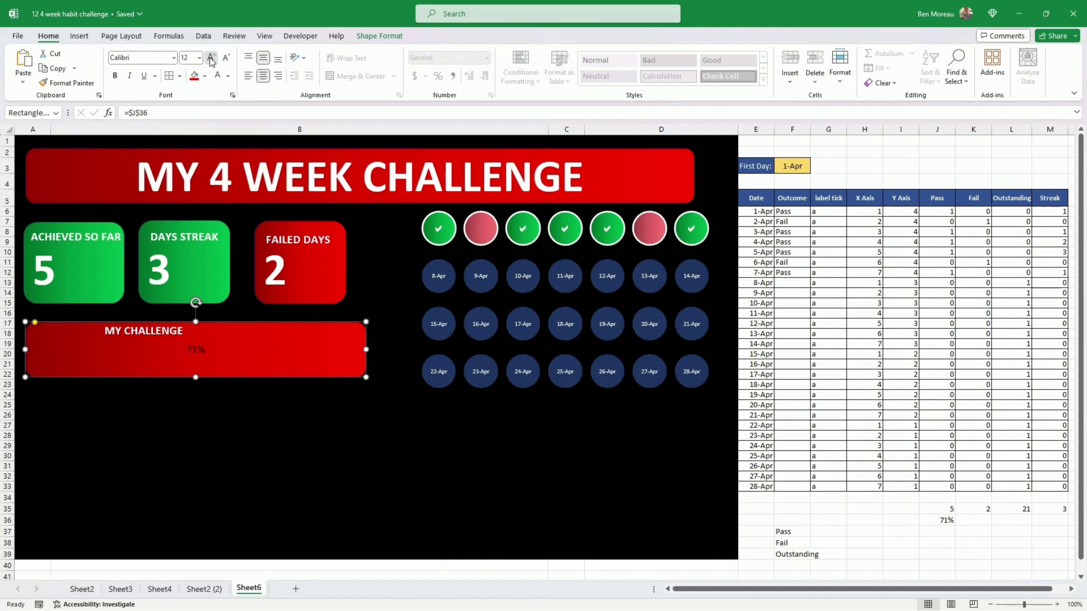
key("ctrl+l")
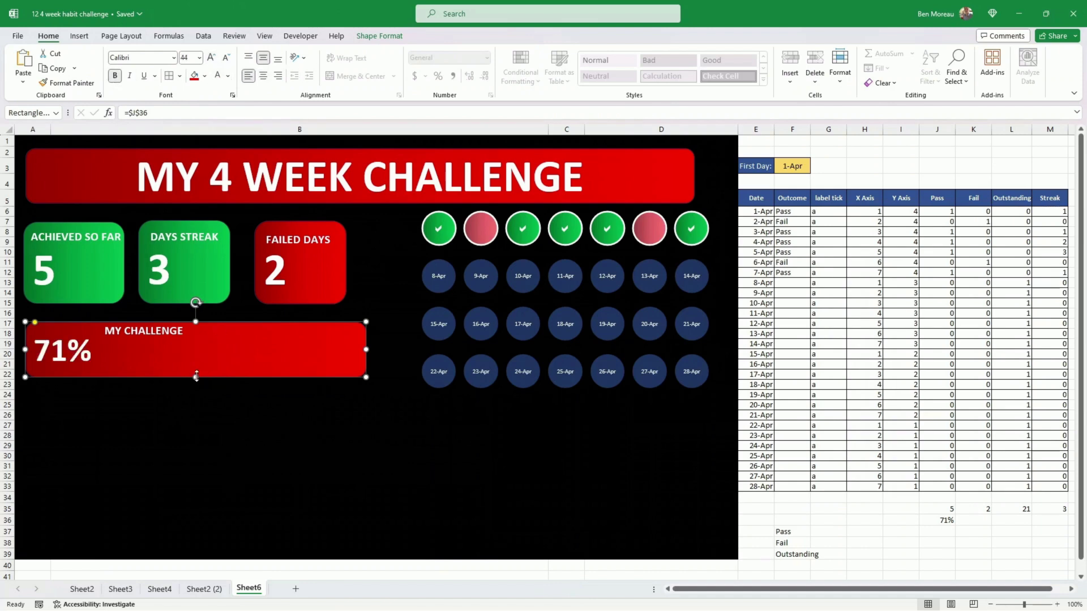
- Make the 71% box slightly taller and give it a dark orange gradient fill, then duplicate the MY CHALLENGE label beneath it
left_click_drag(196, 376, 196, 382)
left_click(379, 35)
left_click(422, 53)
left_click(416, 224)
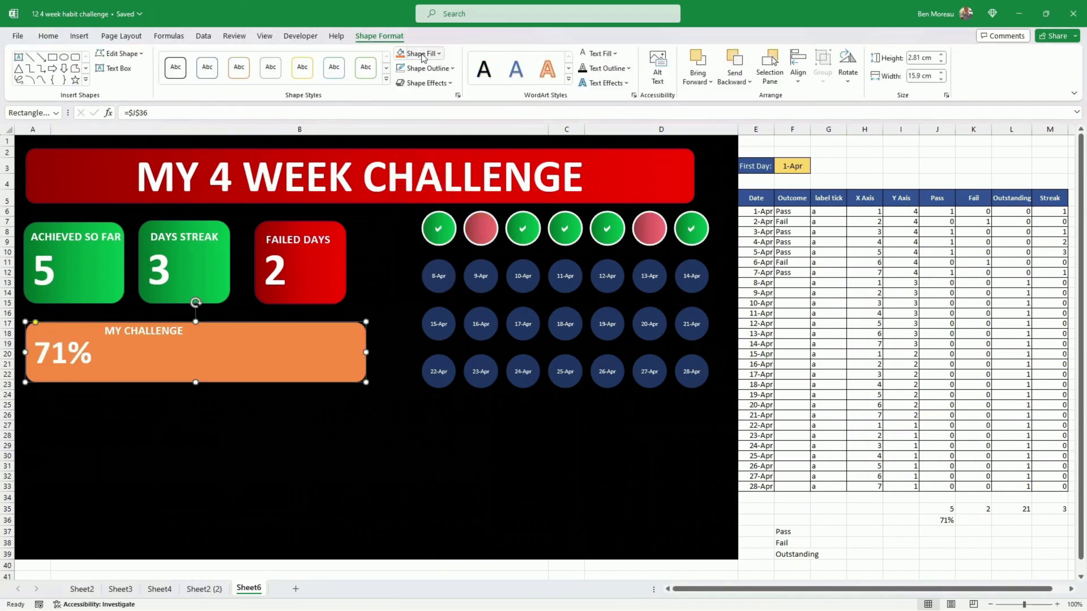
left_click(422, 55)
mouse_move(447, 277)
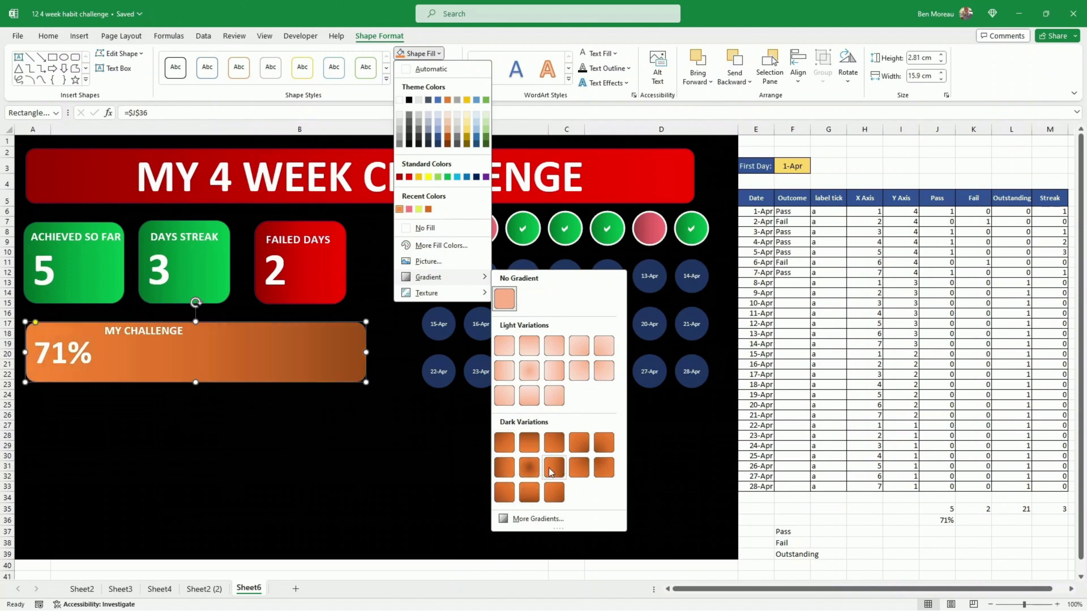
left_click(550, 469)
left_click(130, 360)
left_click_drag(130, 359, 130, 376)
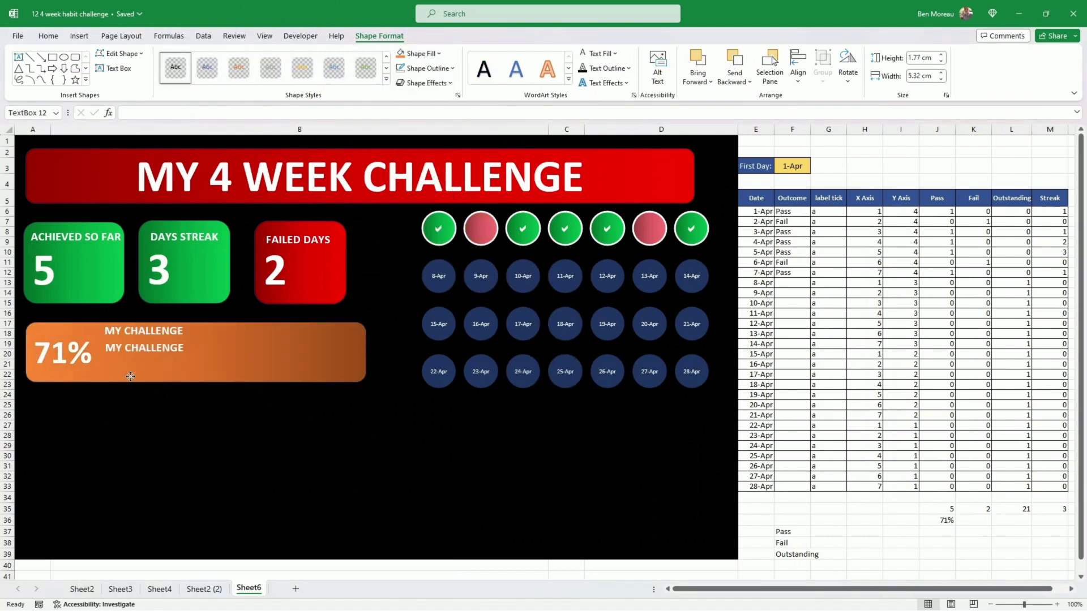